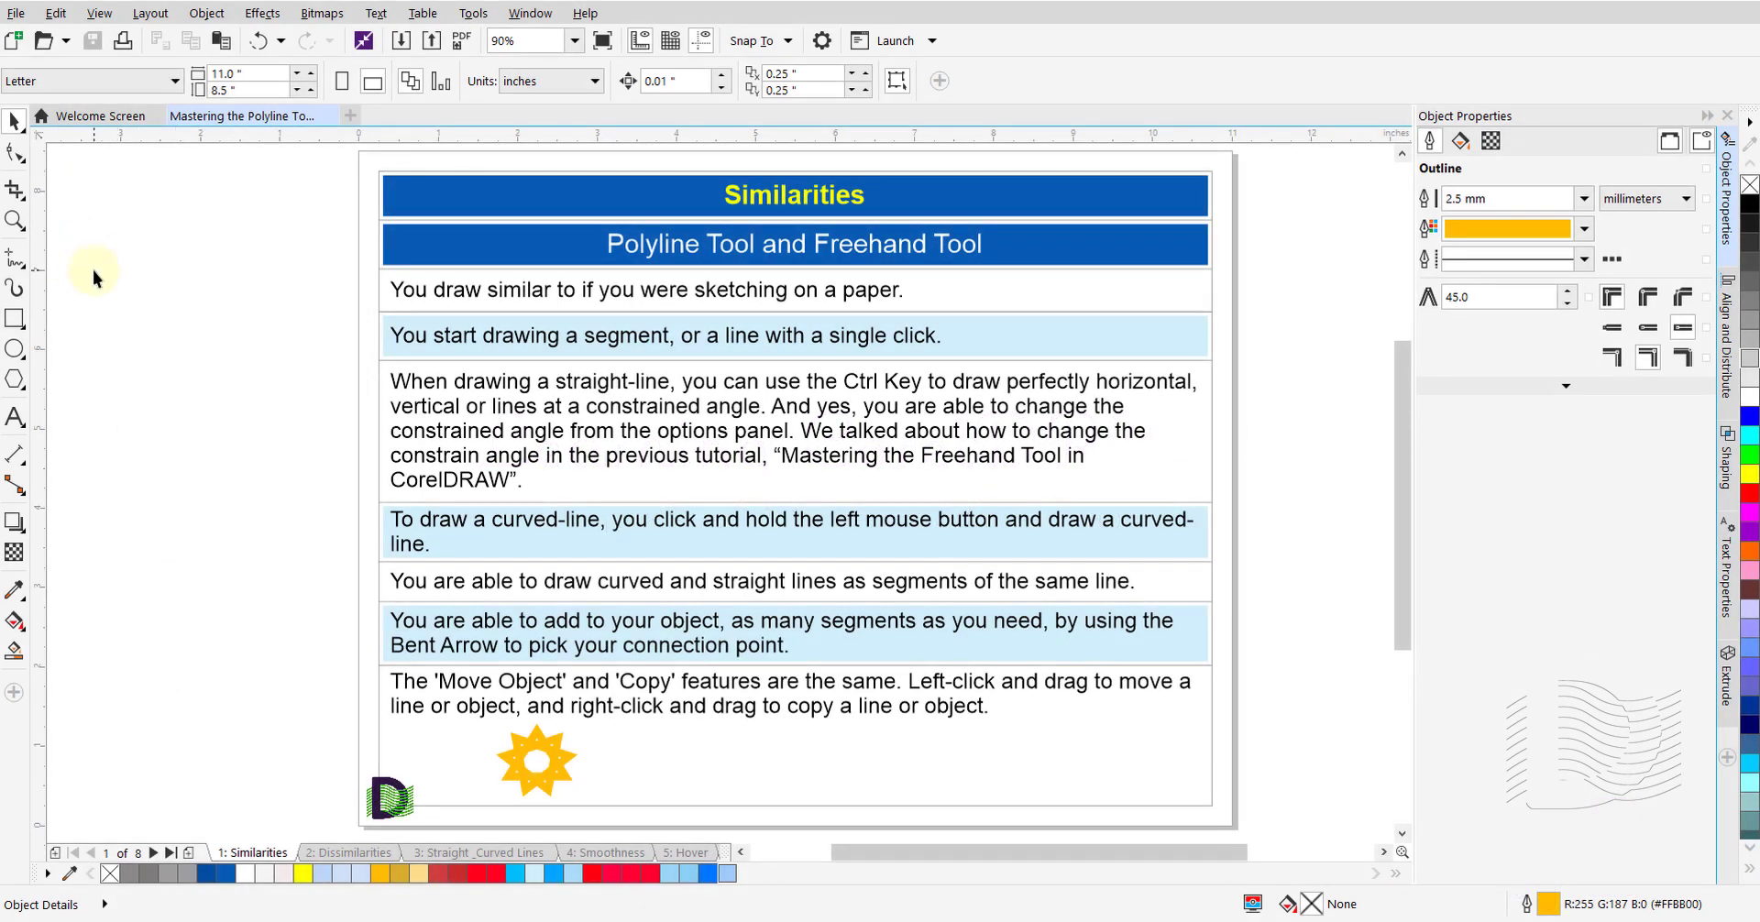
# Activate the Polyline tool from the group of curve drawing tools
pyautogui.click(23, 266)
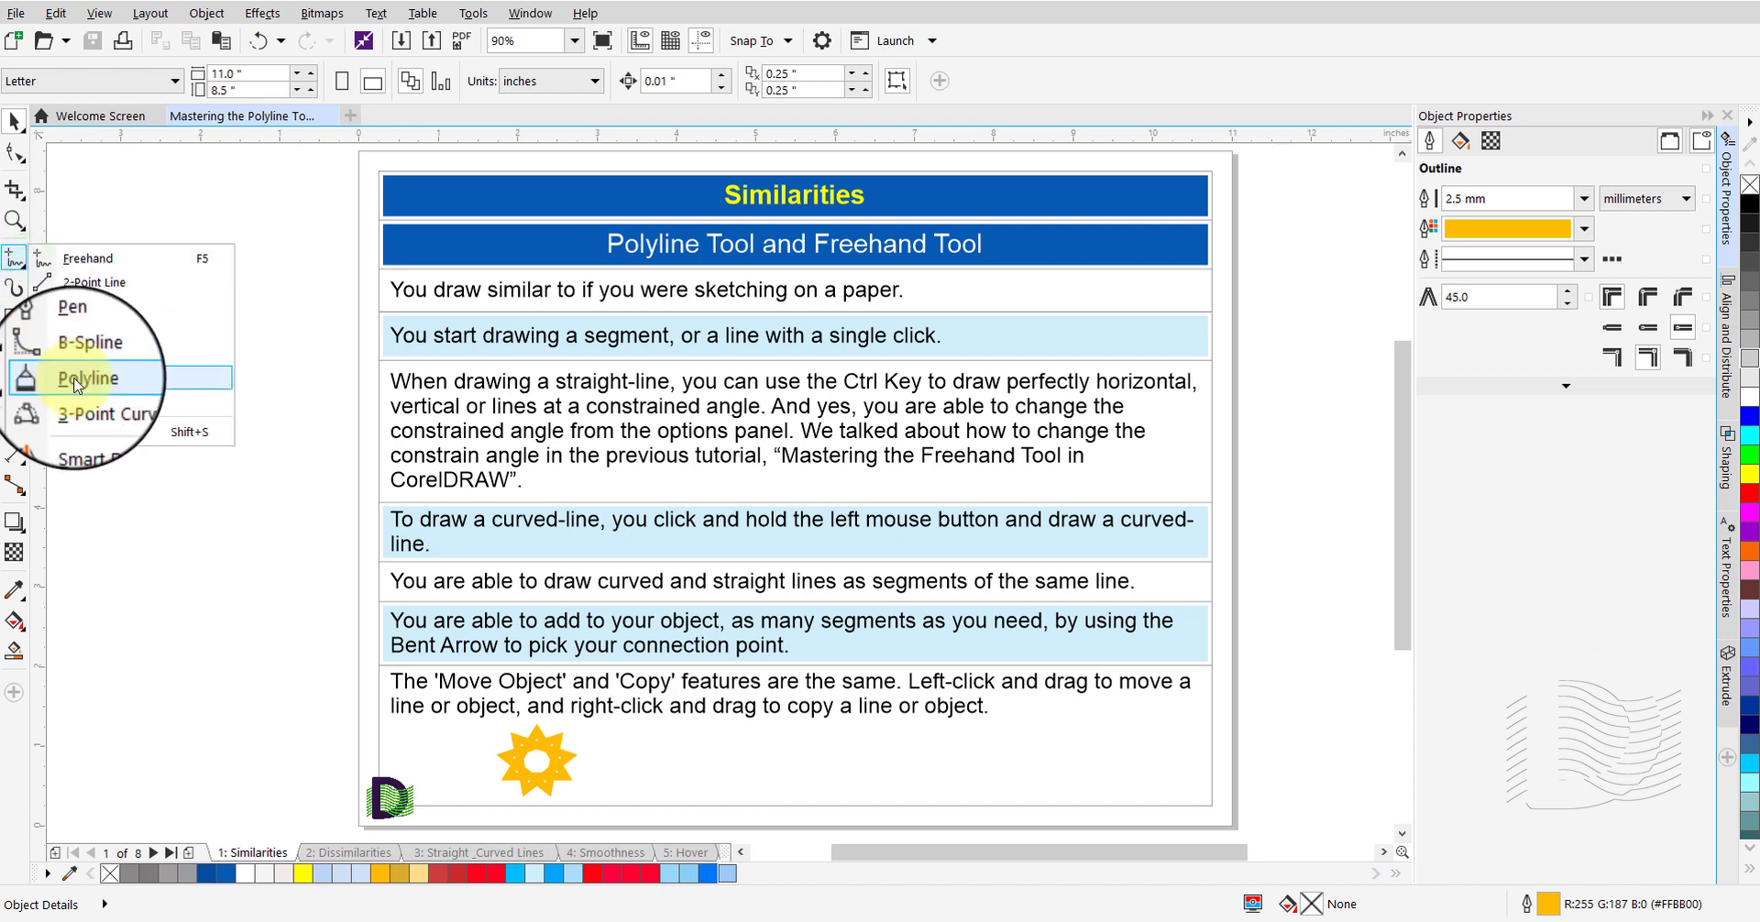
pyautogui.click(75, 379)
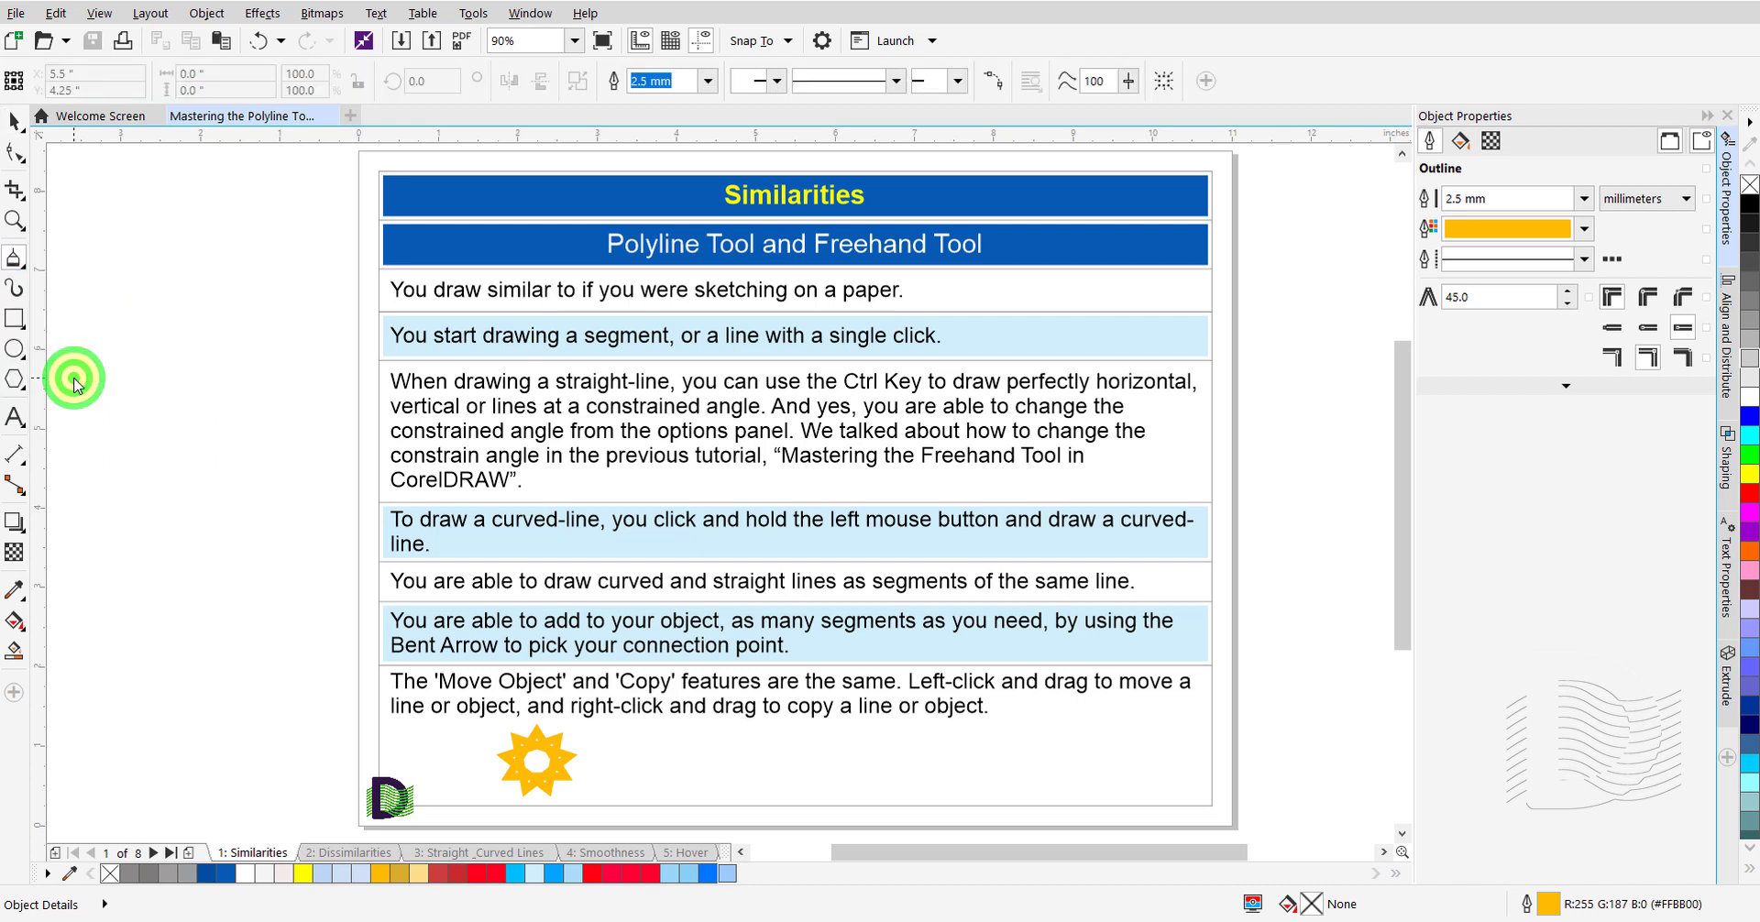
# Move the orange star on the Similarities page about 1.33 inches right and place a copy about 1.73 inches farther right
pyautogui.press('space')
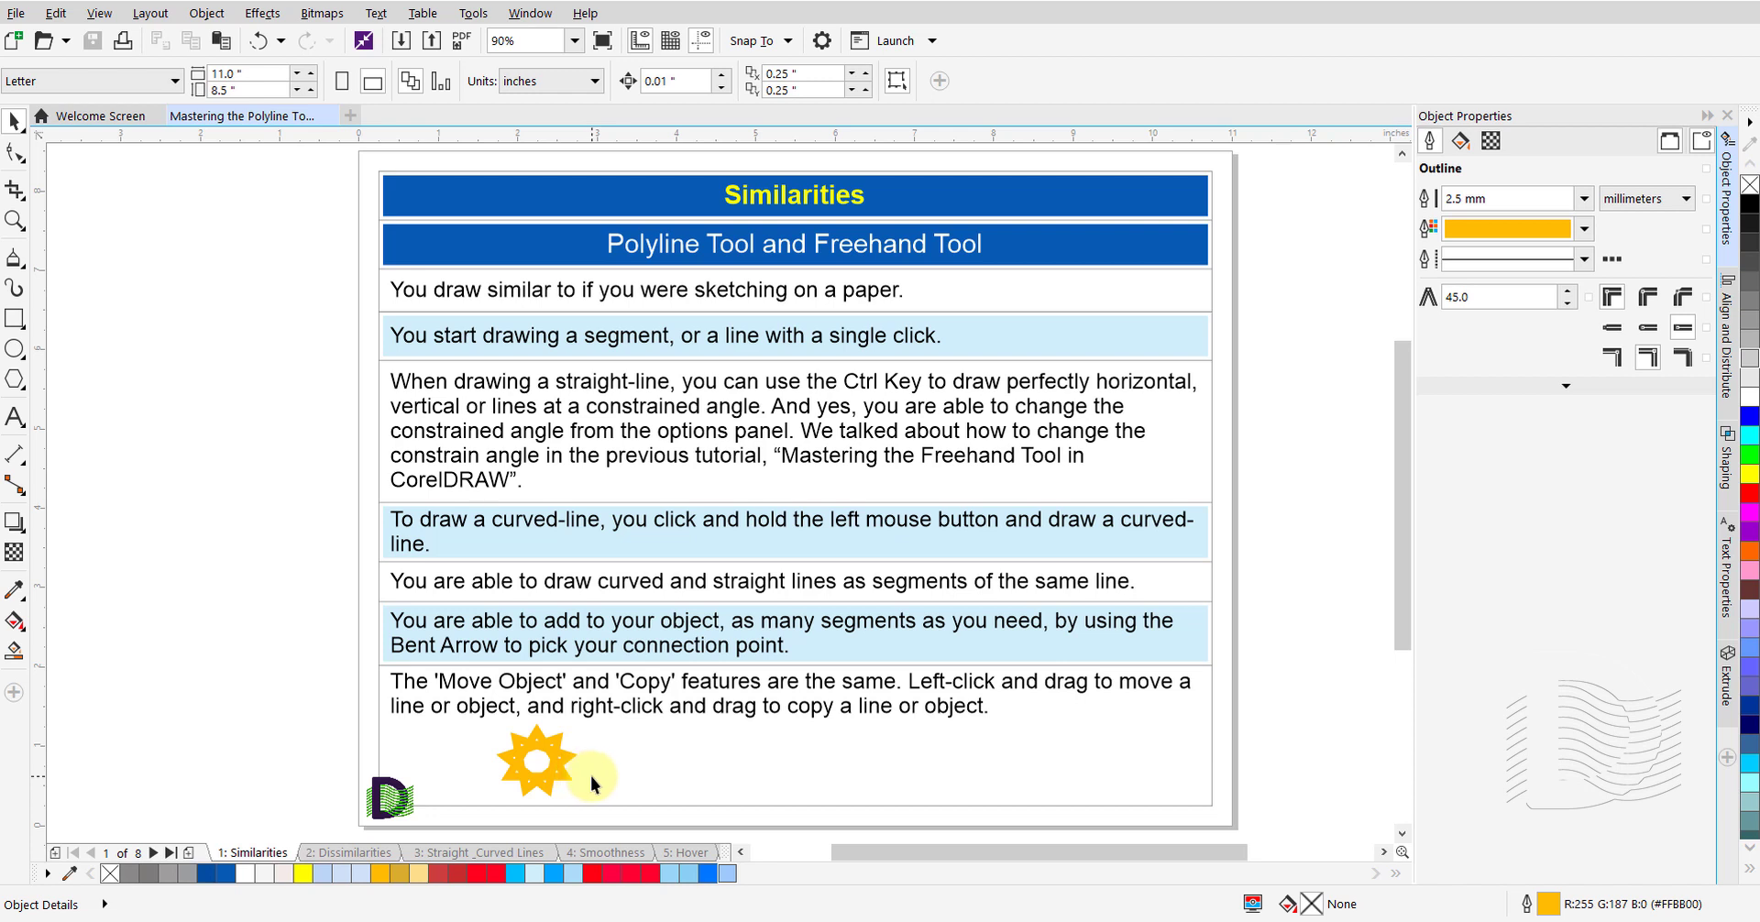
pyautogui.click(560, 770)
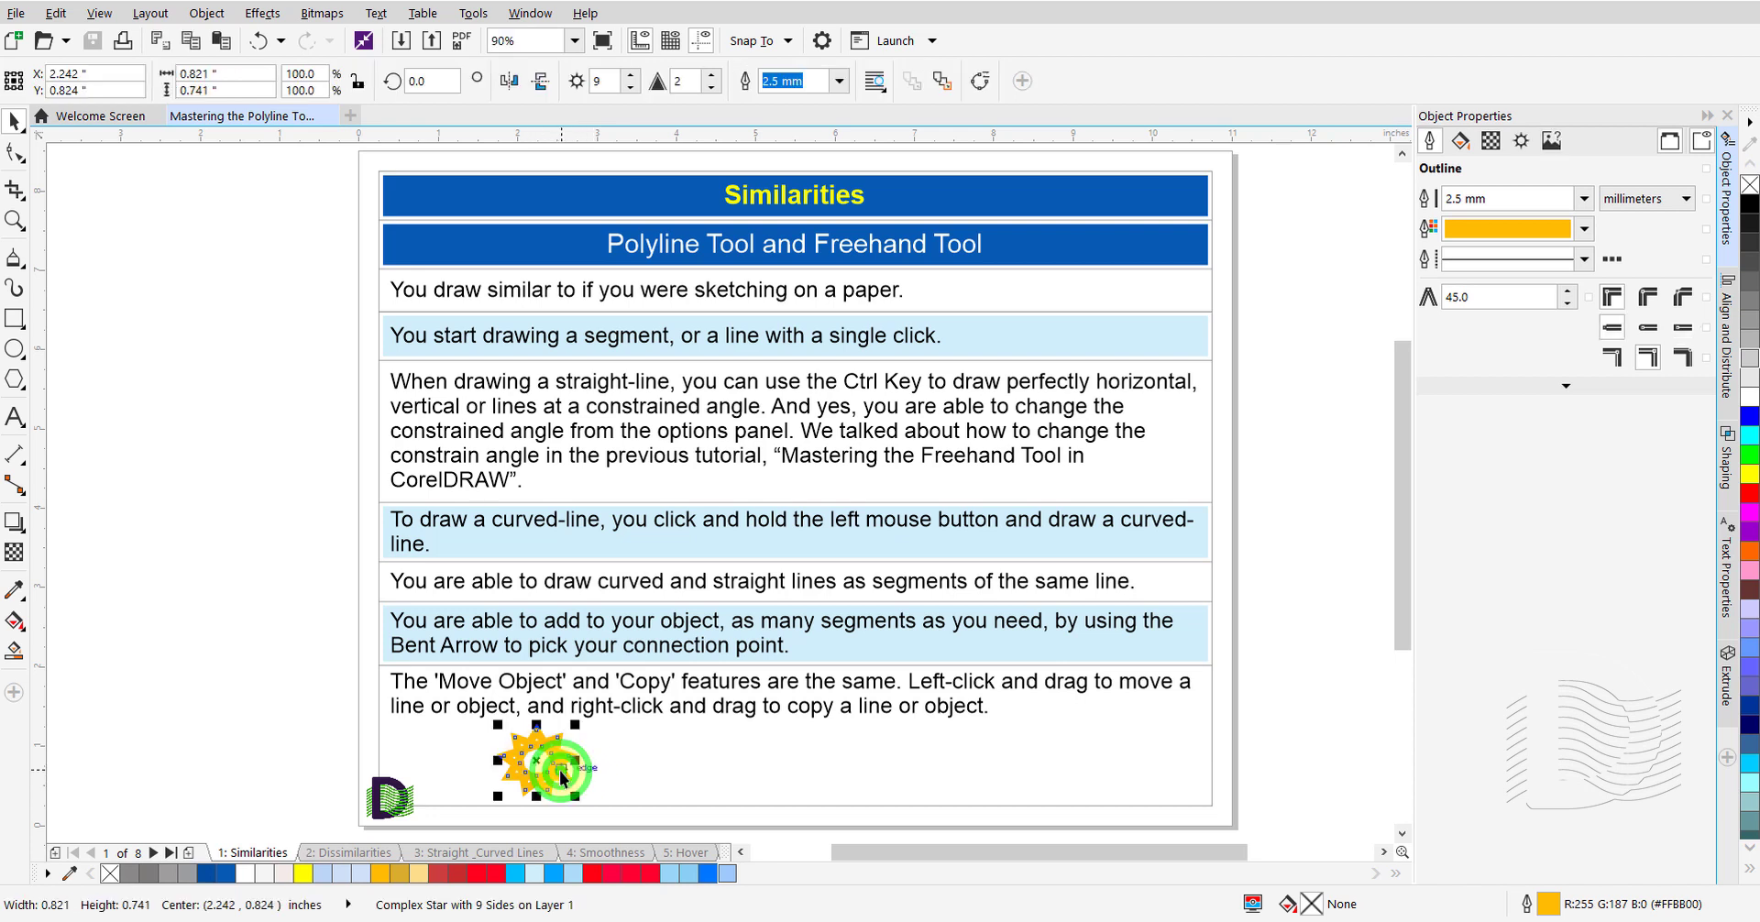
pyautogui.moveTo(559, 770); pyautogui.dragTo(798, 770)
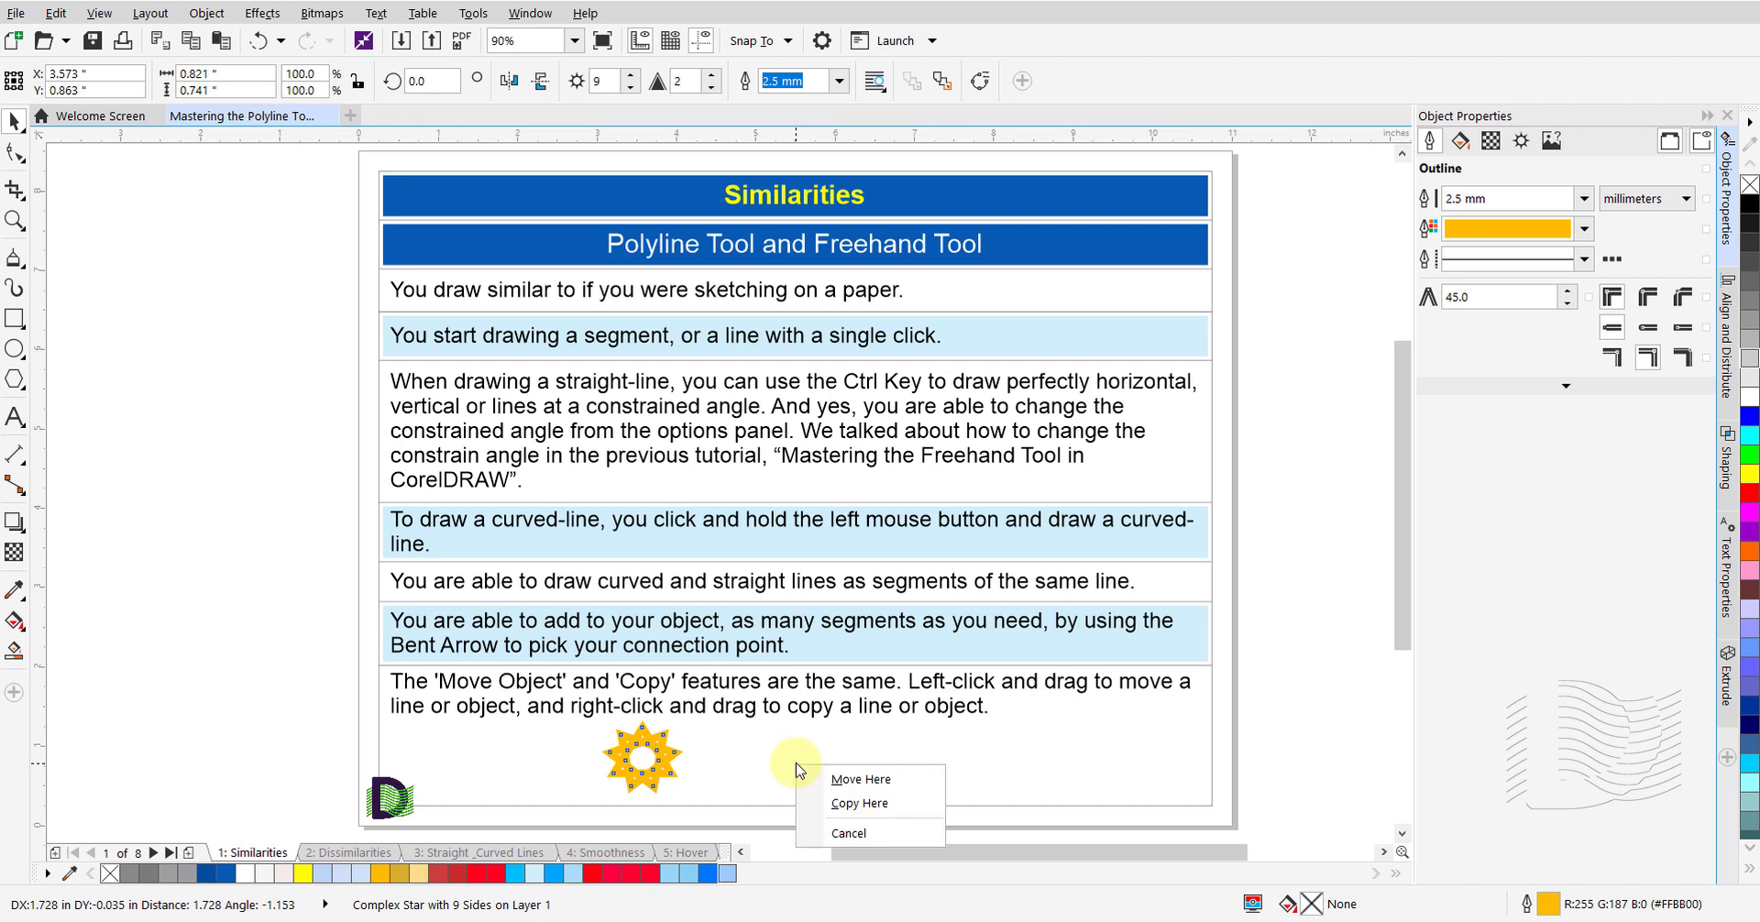
pyautogui.click(860, 805)
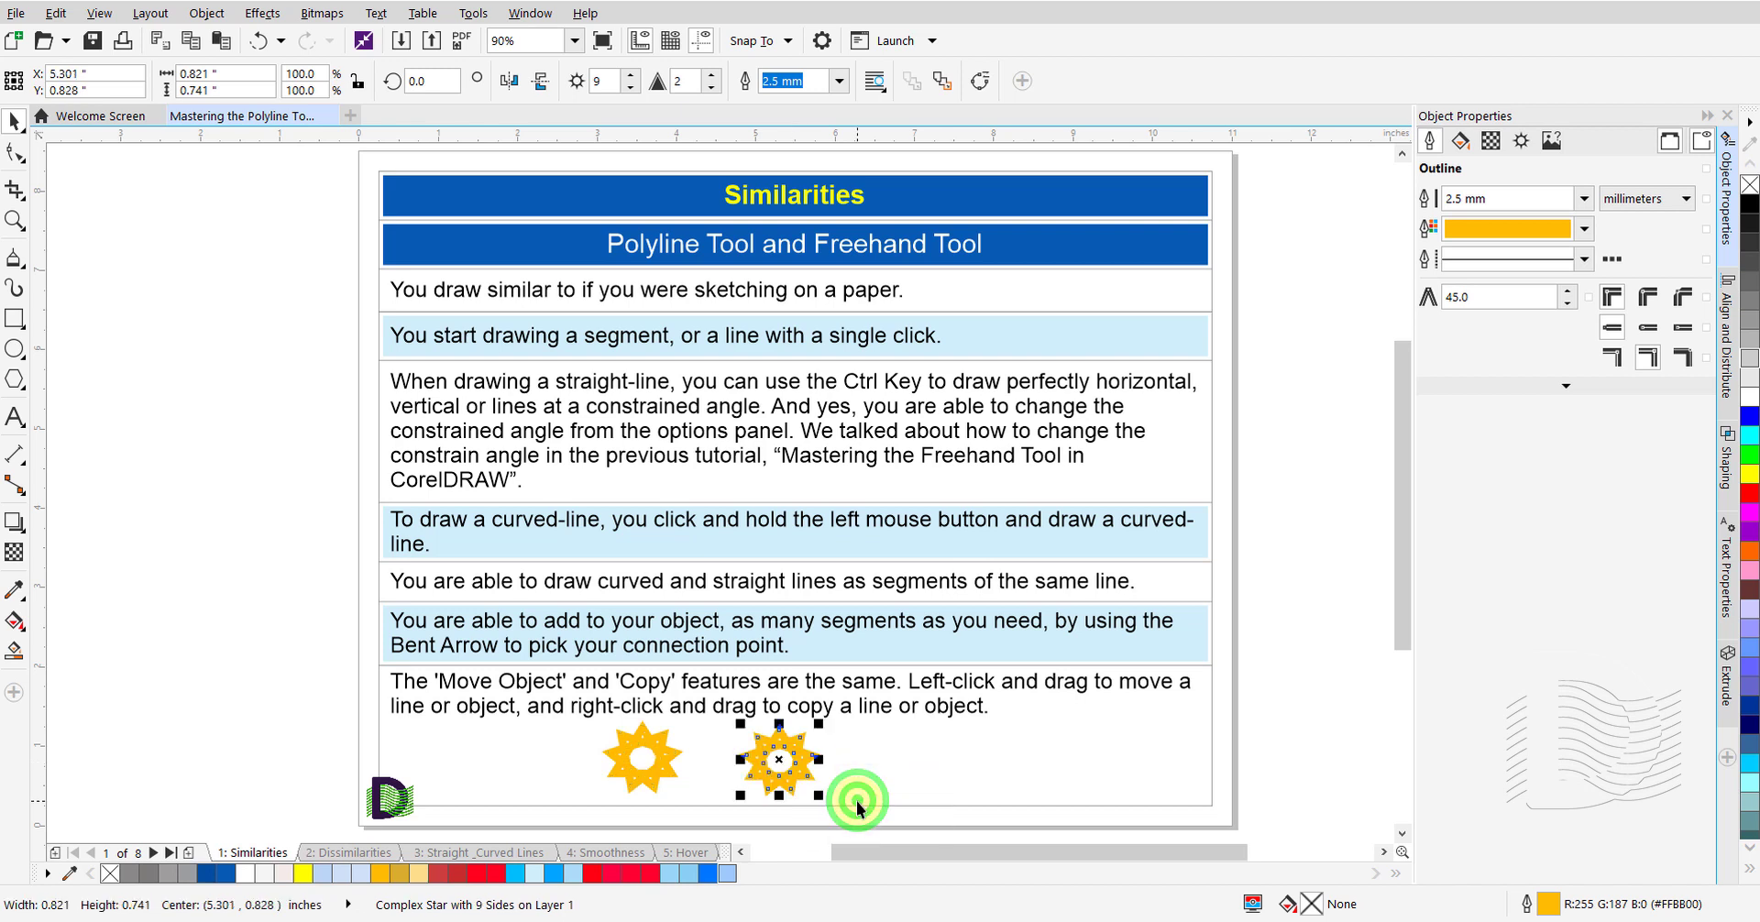
pyautogui.click(869, 790)
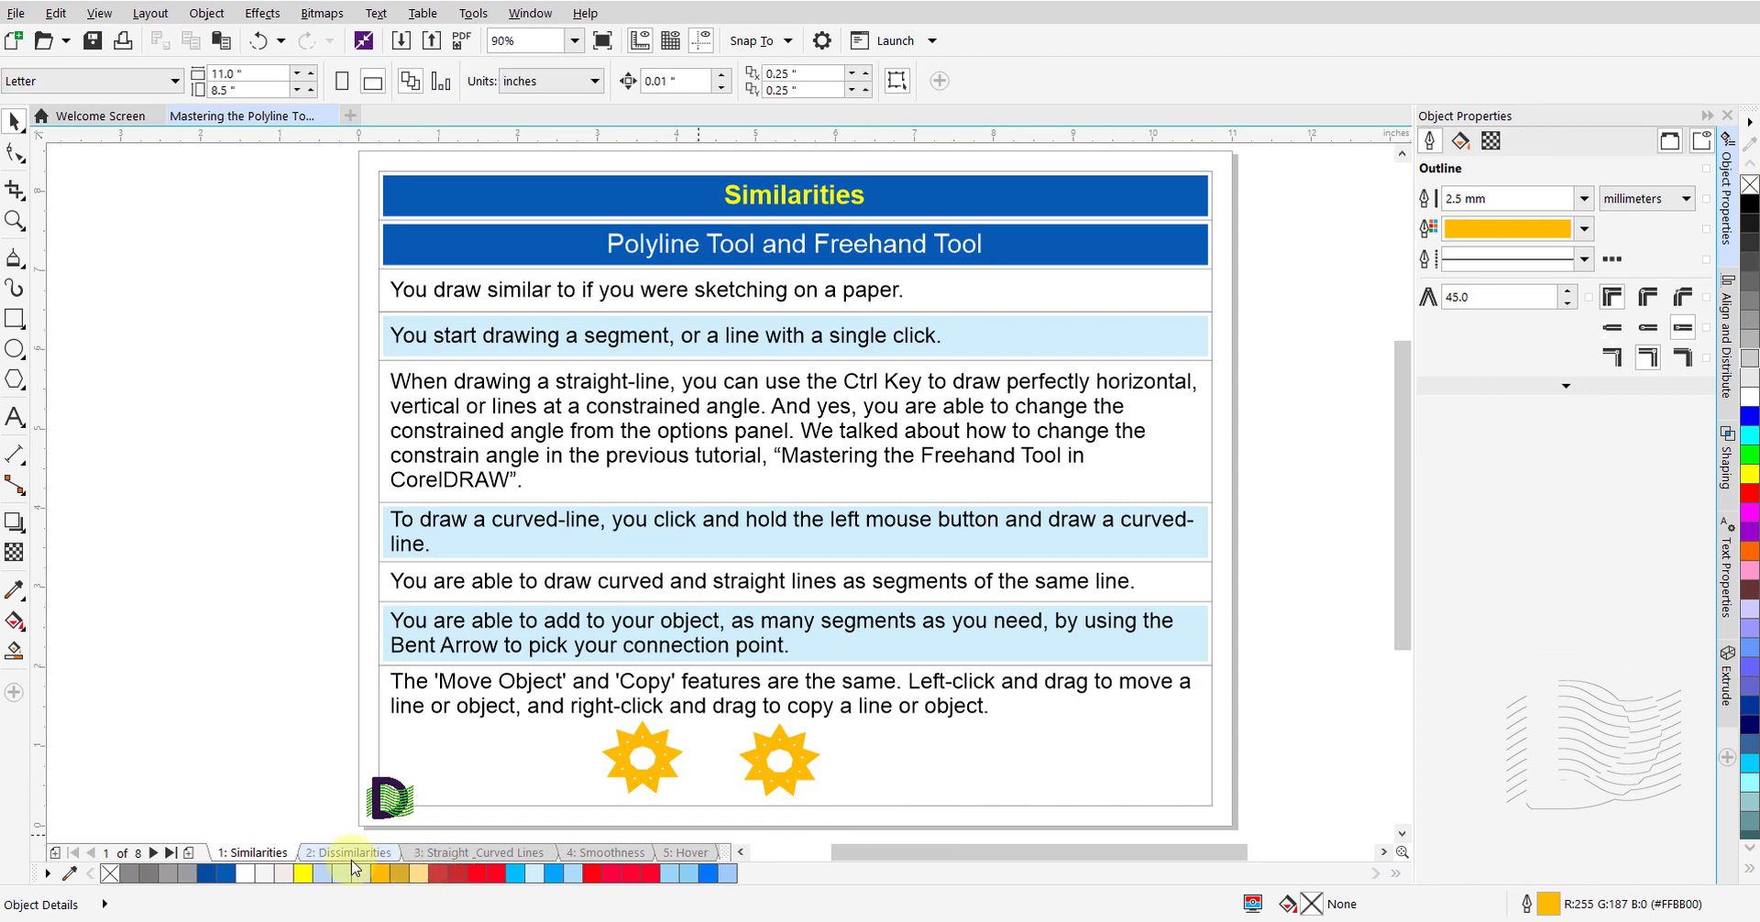
# On the Straight _Curved Lines page, draw a horizontal polyline about 4.36 inches long in the upper-left cell
pyautogui.click(352, 854)
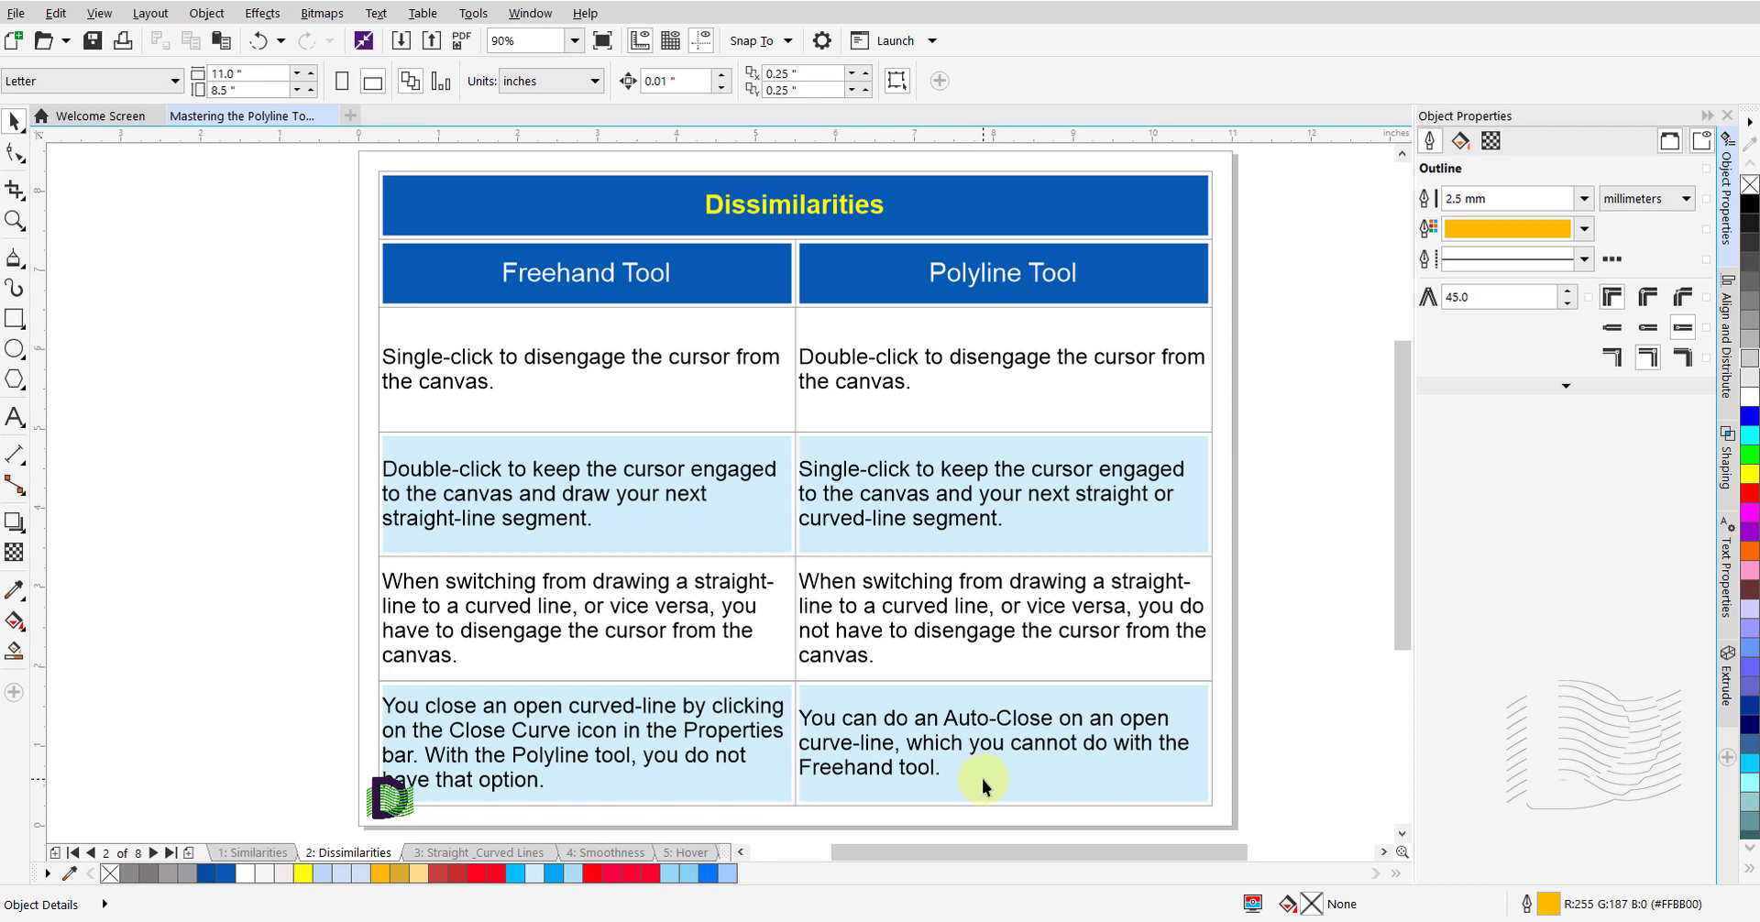
pyautogui.click(456, 855)
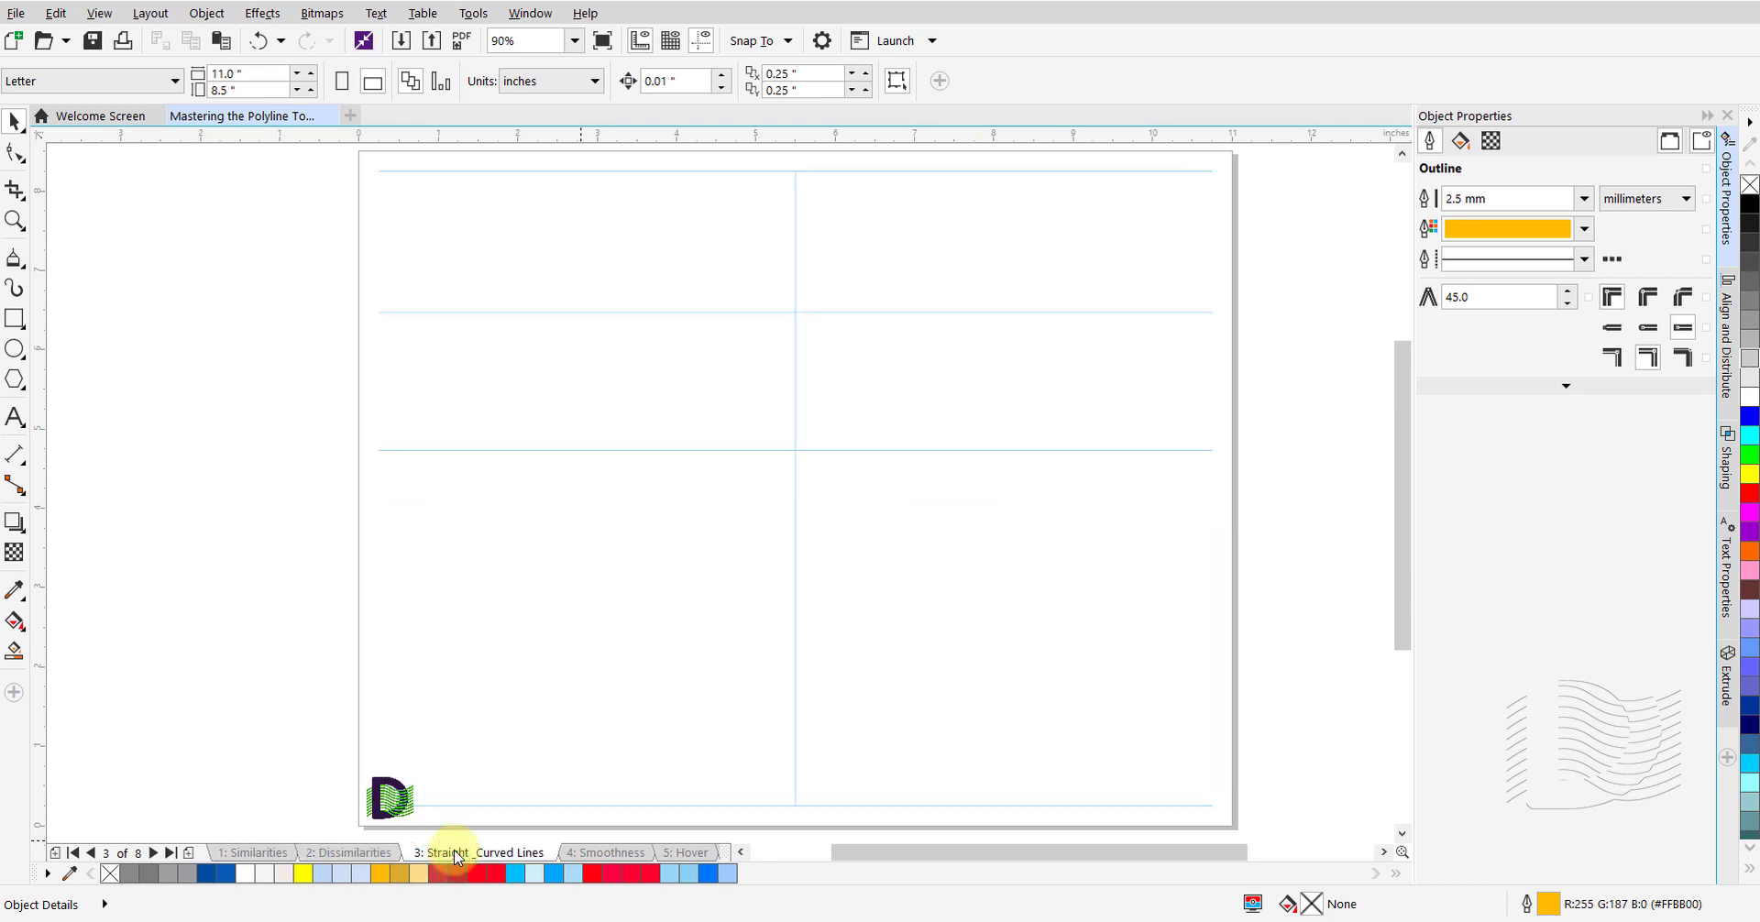
pyautogui.press('F5')
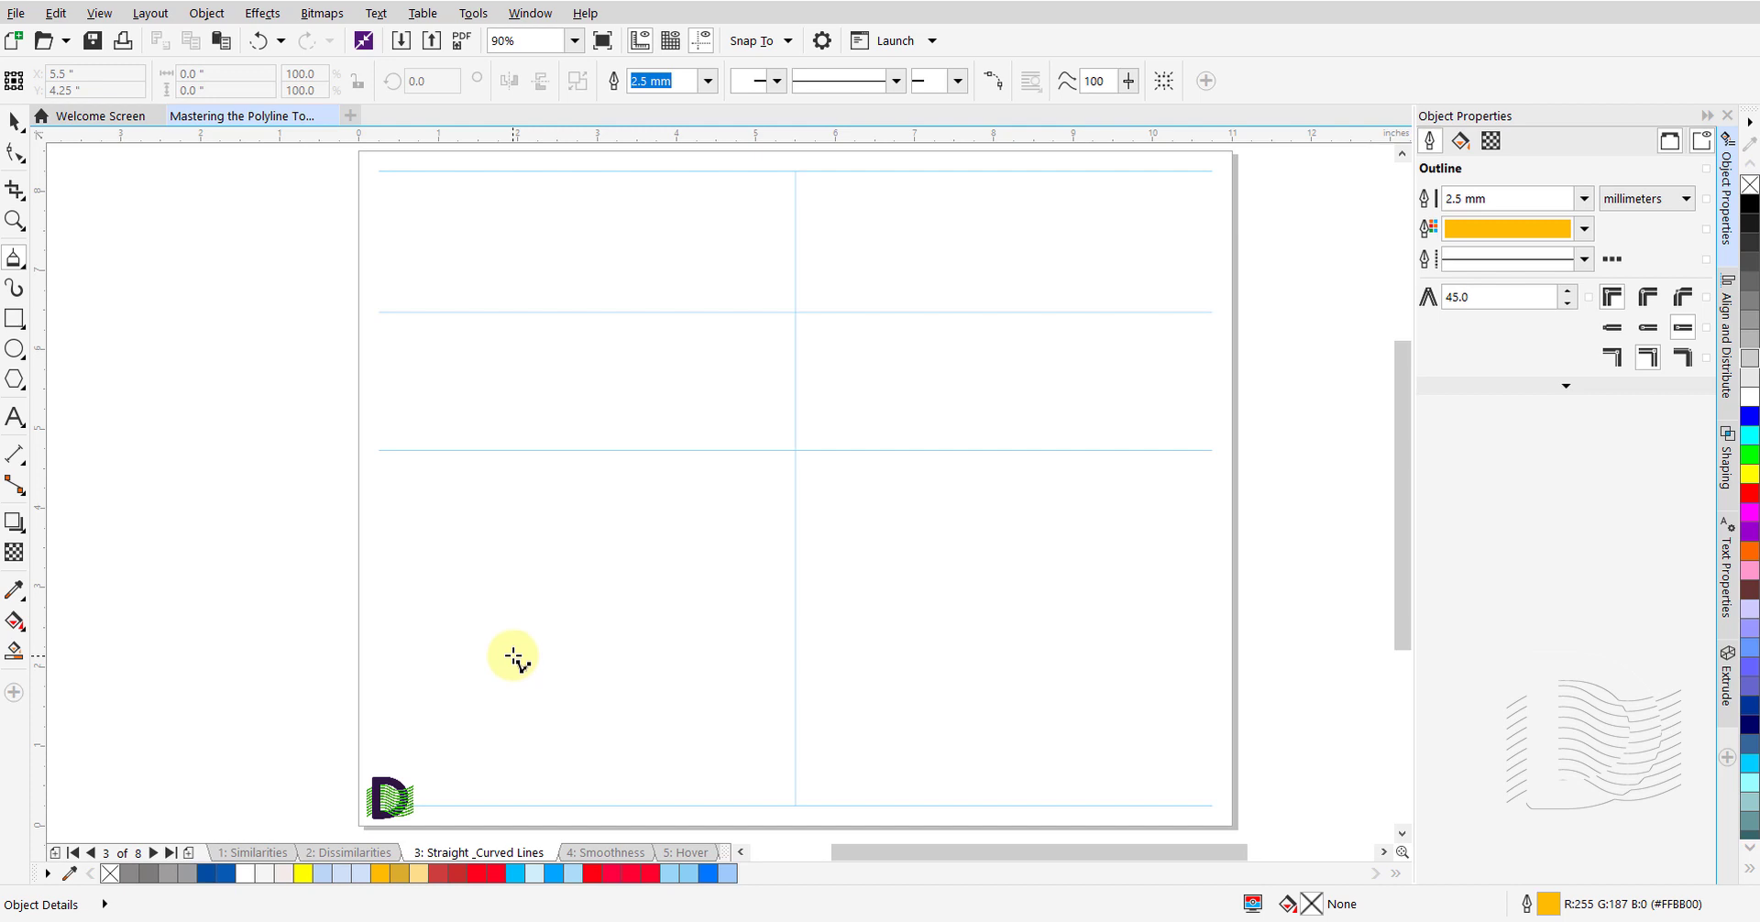
pyautogui.click(400, 244)
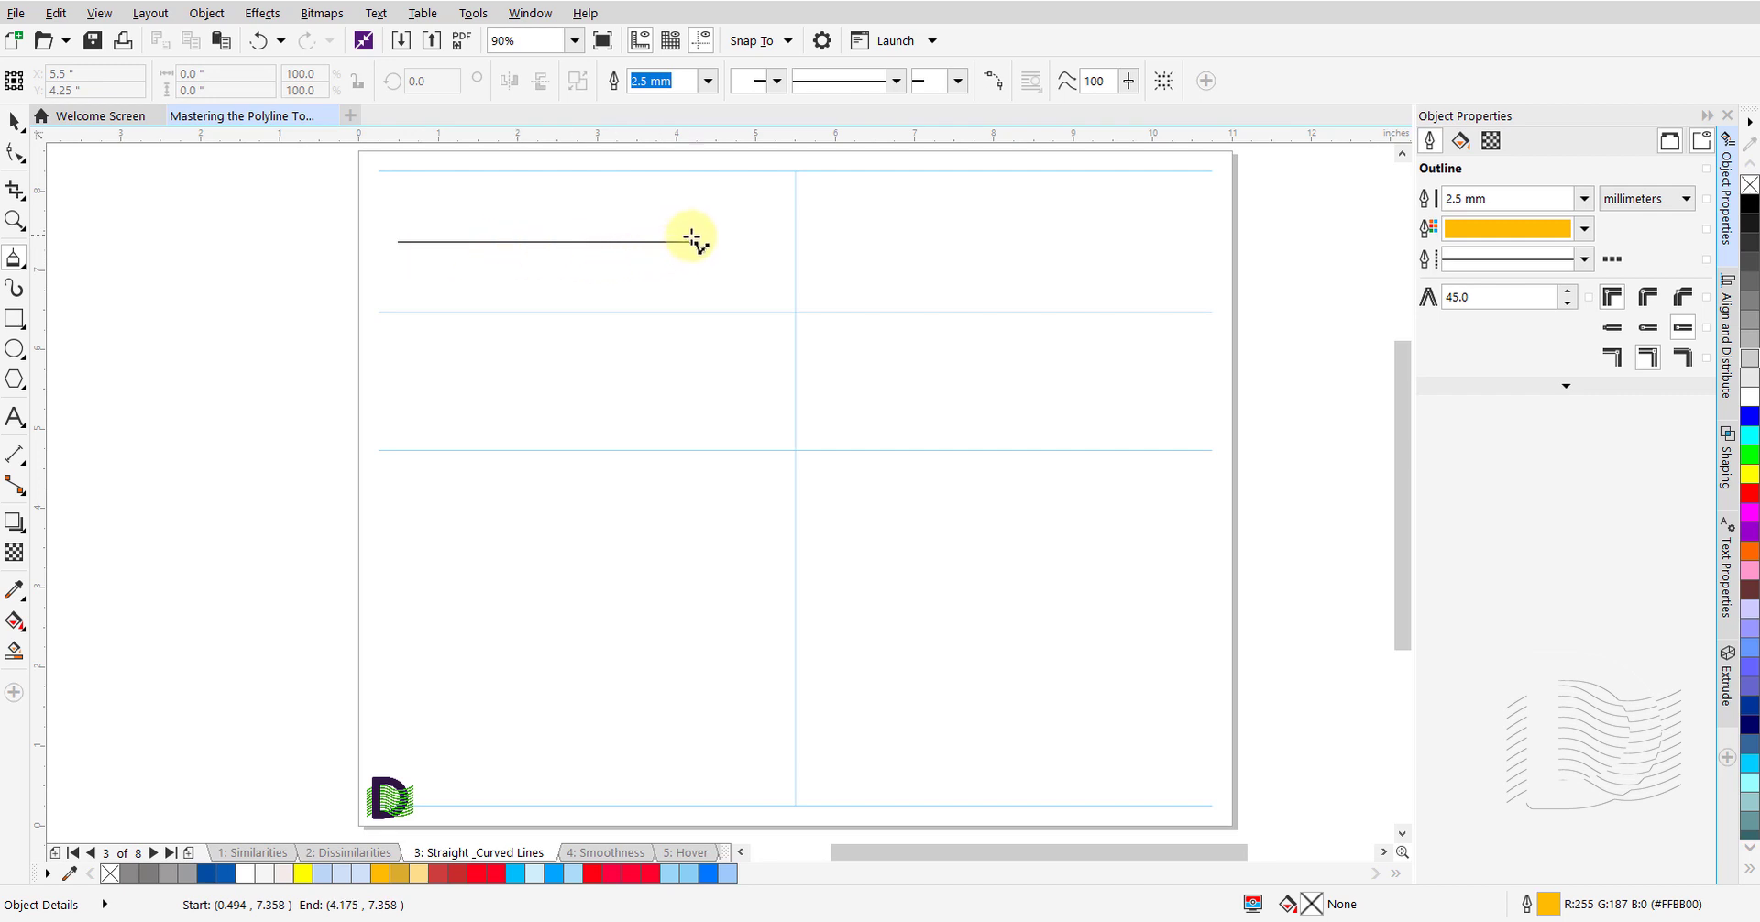
pyautogui.doubleClick(745, 242)
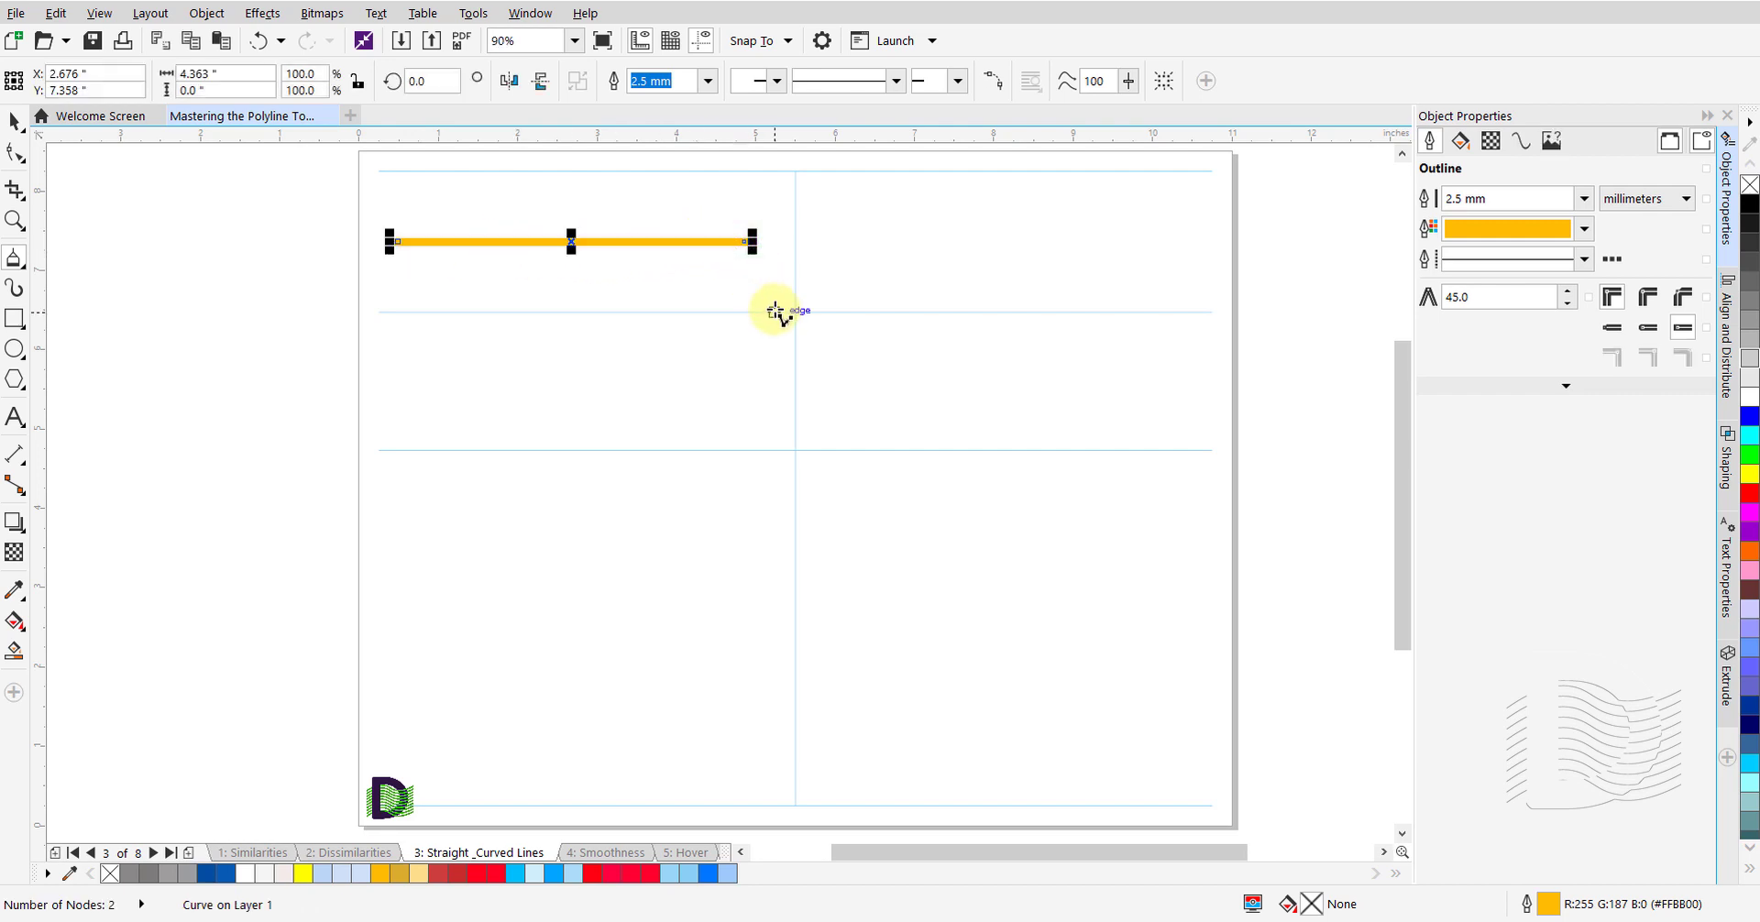
# Draw a two-segment polyline in the upper-right cell, horizontal then rising diagonally, about 4.48 by 1.25 inches overall
pyautogui.click(828, 290)
pyautogui.click(828, 290)
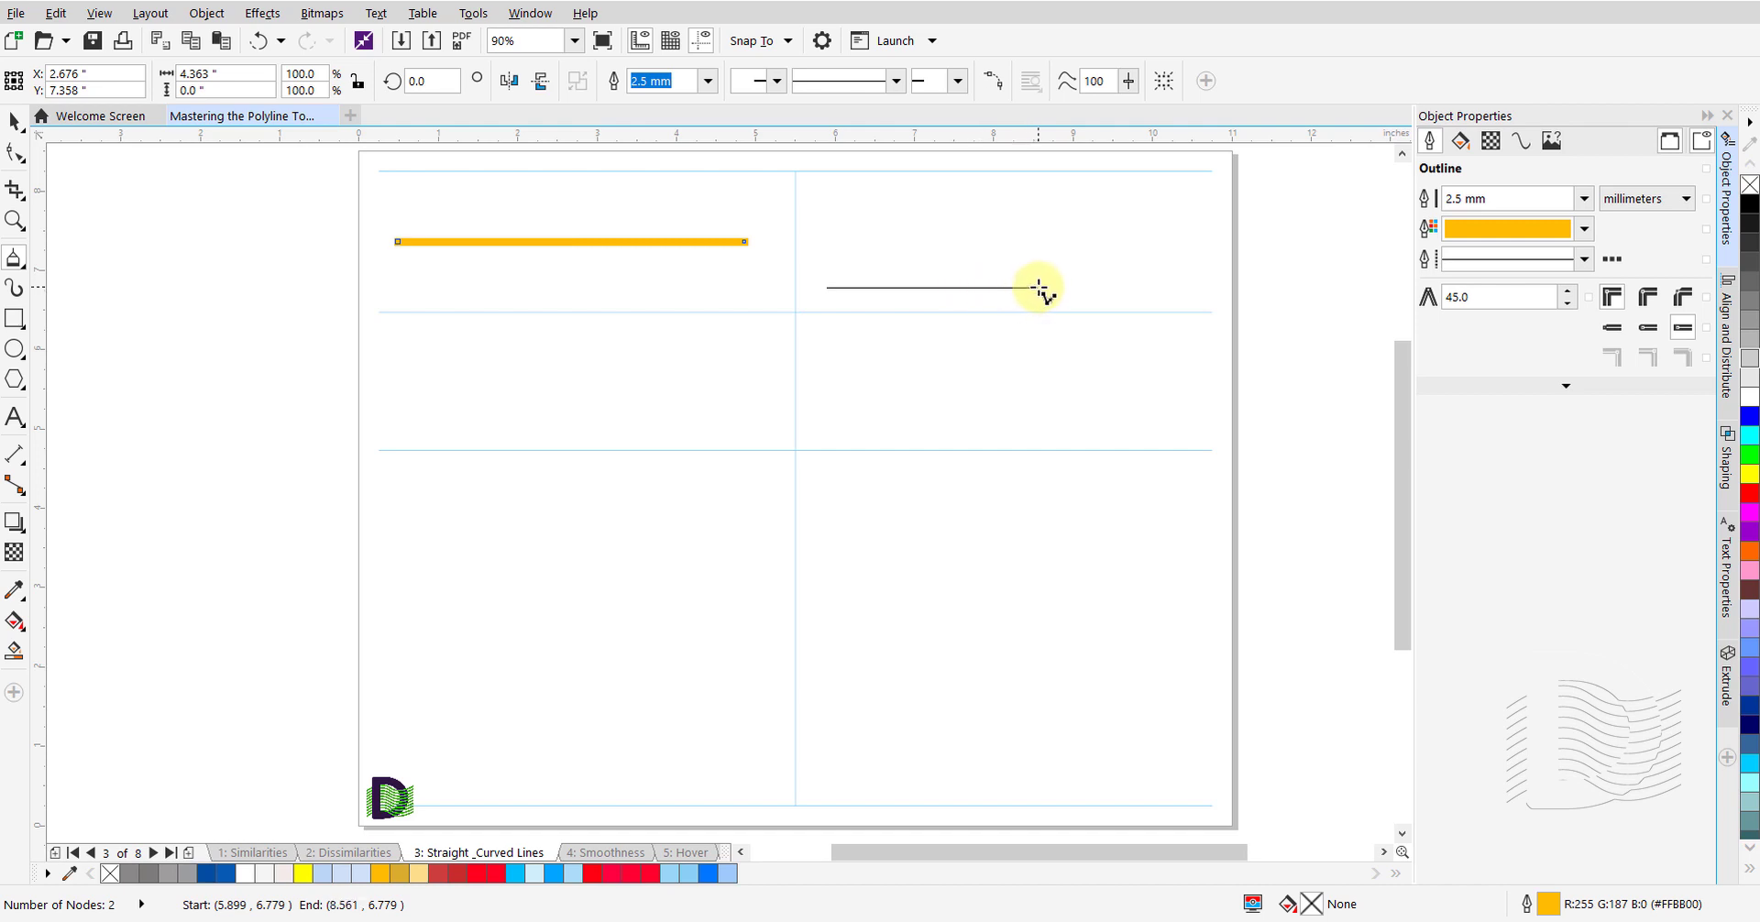
pyautogui.click(1041, 289)
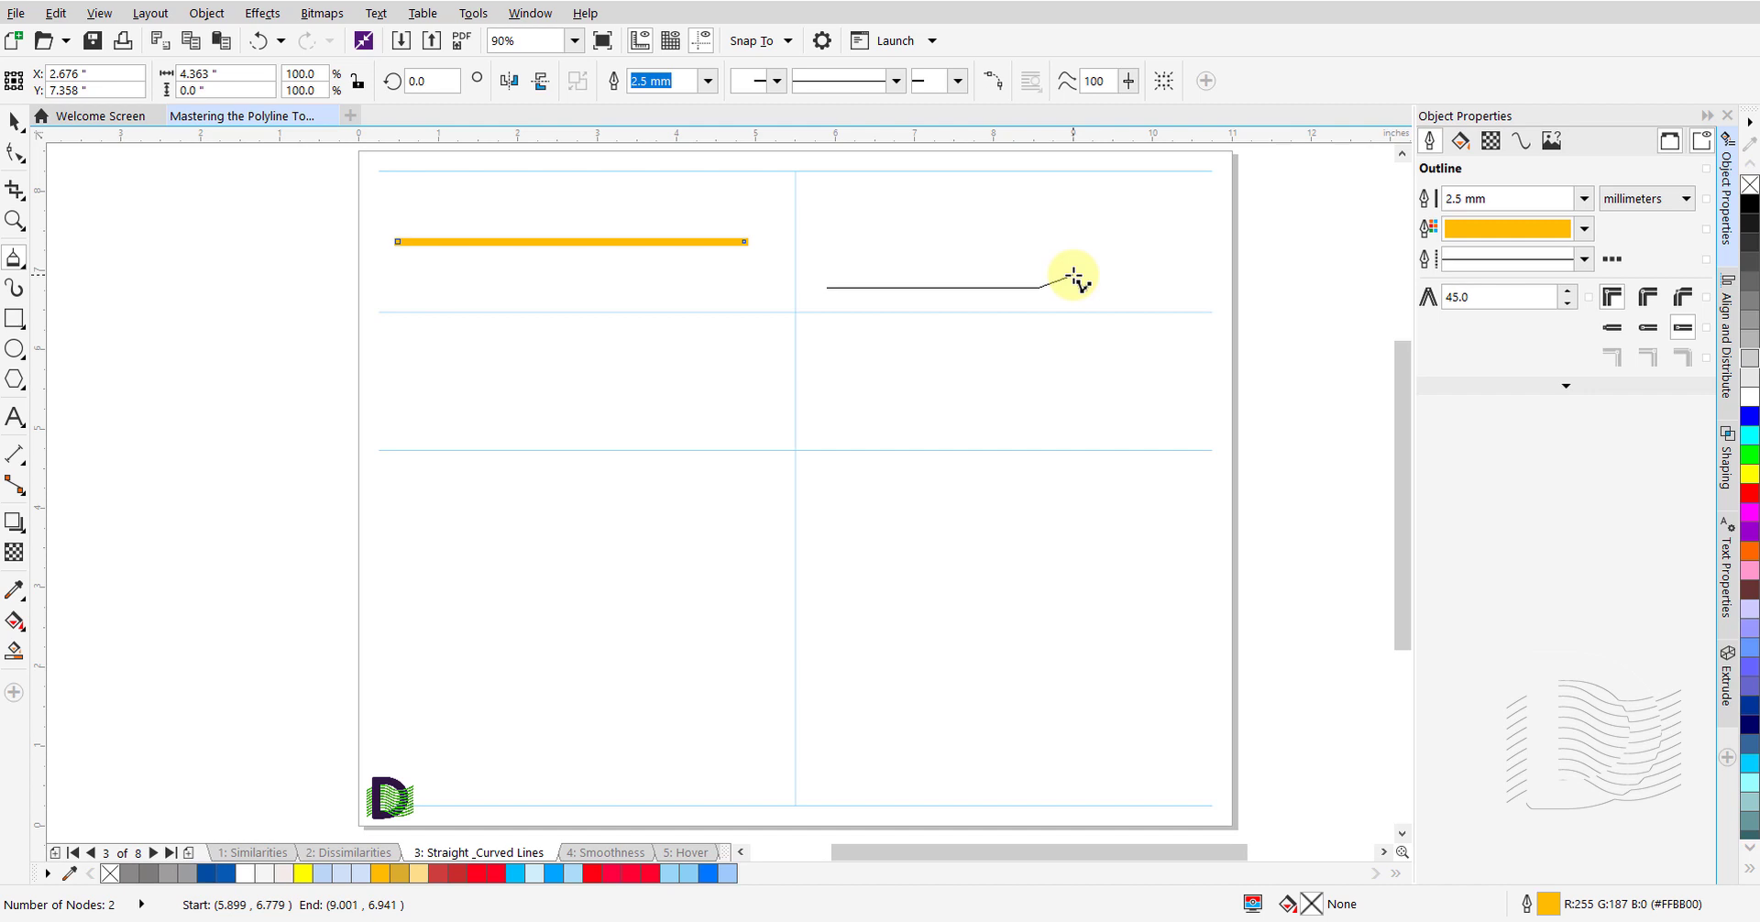
pyautogui.doubleClick(1183, 191)
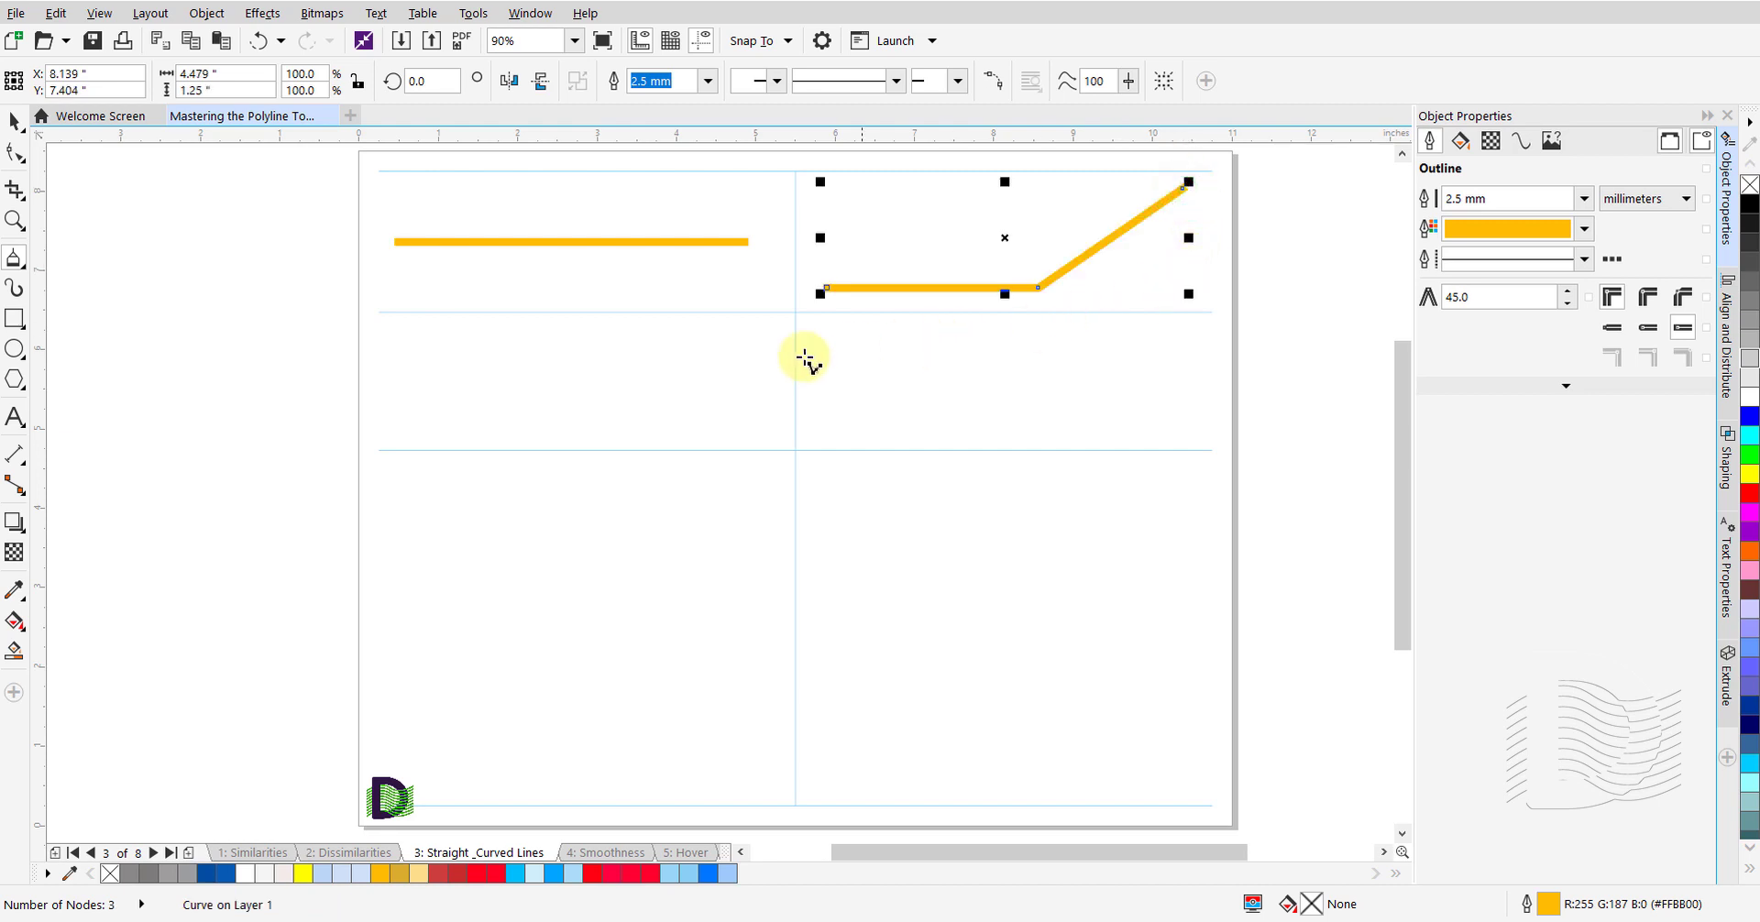
# Draw a single curved arch about 2.4 inches wide and 0.8 inch high in the middle-left cell with the Polyline tool
pyautogui.click(453, 420)
pyautogui.moveTo(453, 419)
pyautogui.mouseDown()
pyautogui.moveTo(495, 363)
pyautogui.moveTo(544, 355)
pyautogui.moveTo(590, 367)
pyautogui.moveTo(644, 418)
pyautogui.mouseUp()
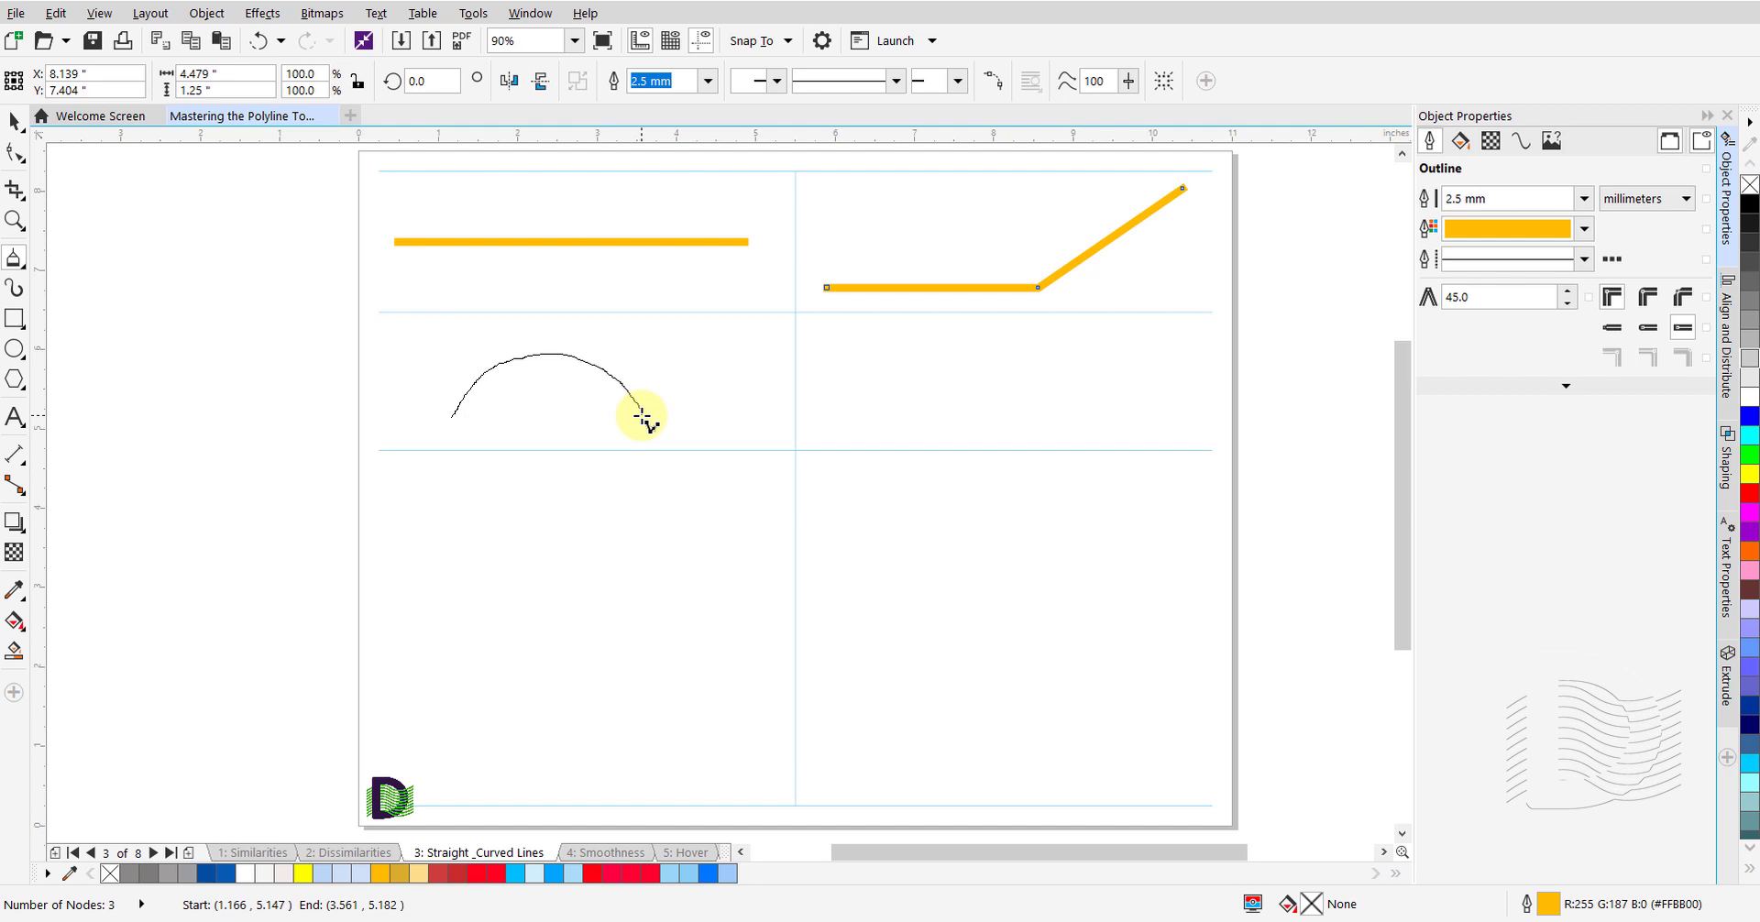
pyautogui.moveTo(644, 418)
pyautogui.mouseDown()
pyautogui.moveTo(640, 462)
pyautogui.moveTo(709, 394)
pyautogui.moveTo(678, 439)
pyautogui.moveTo(628, 450)
pyautogui.moveTo(642, 416)
pyautogui.mouseUp()
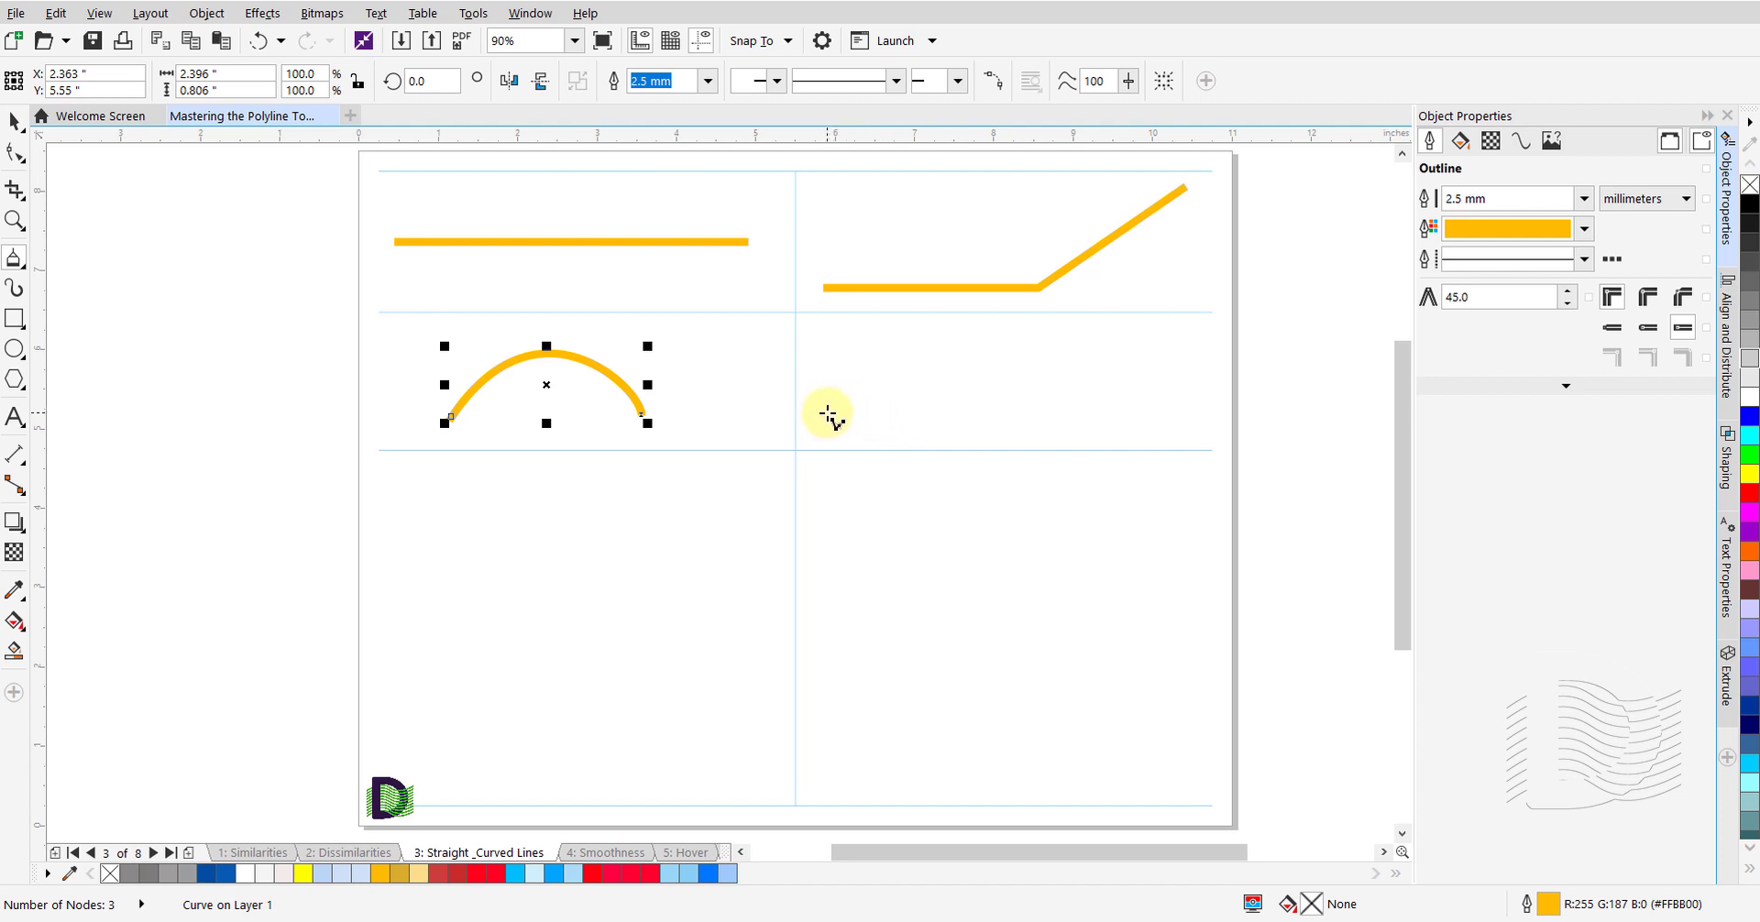
# Draw a polyline in the middle-right cell with a straight segment about 1.7 inches long continuing into a curved arch, about 4.21 inches wide overall
pyautogui.click(828, 415)
pyautogui.click(828, 413)
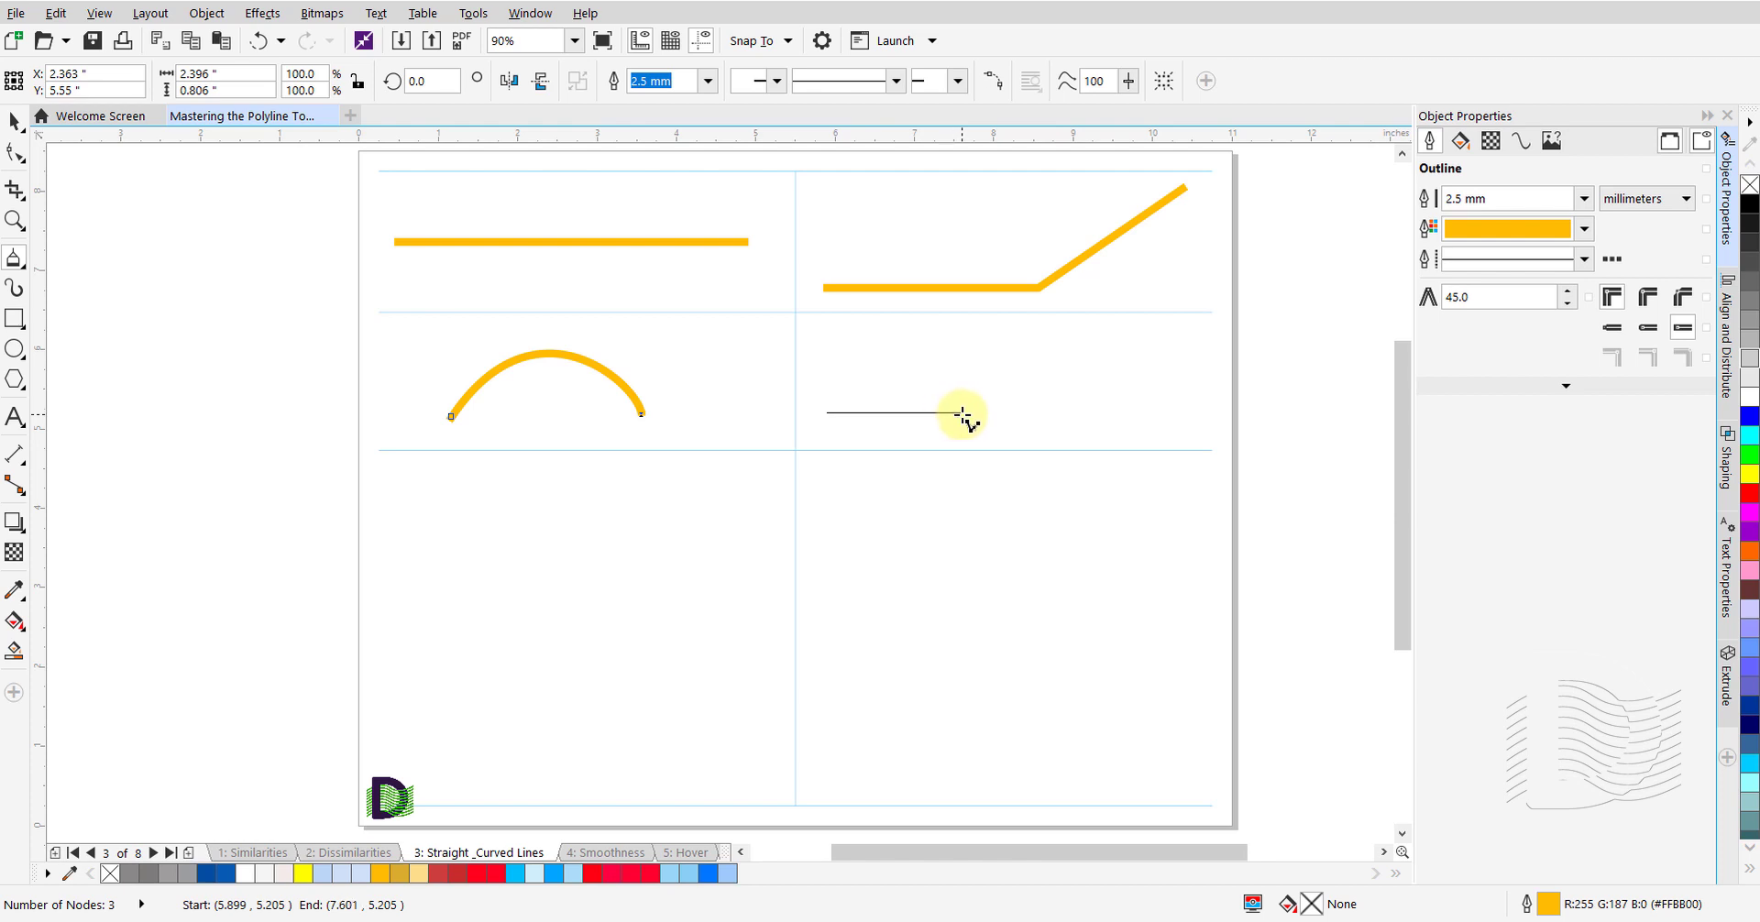
pyautogui.click(964, 414)
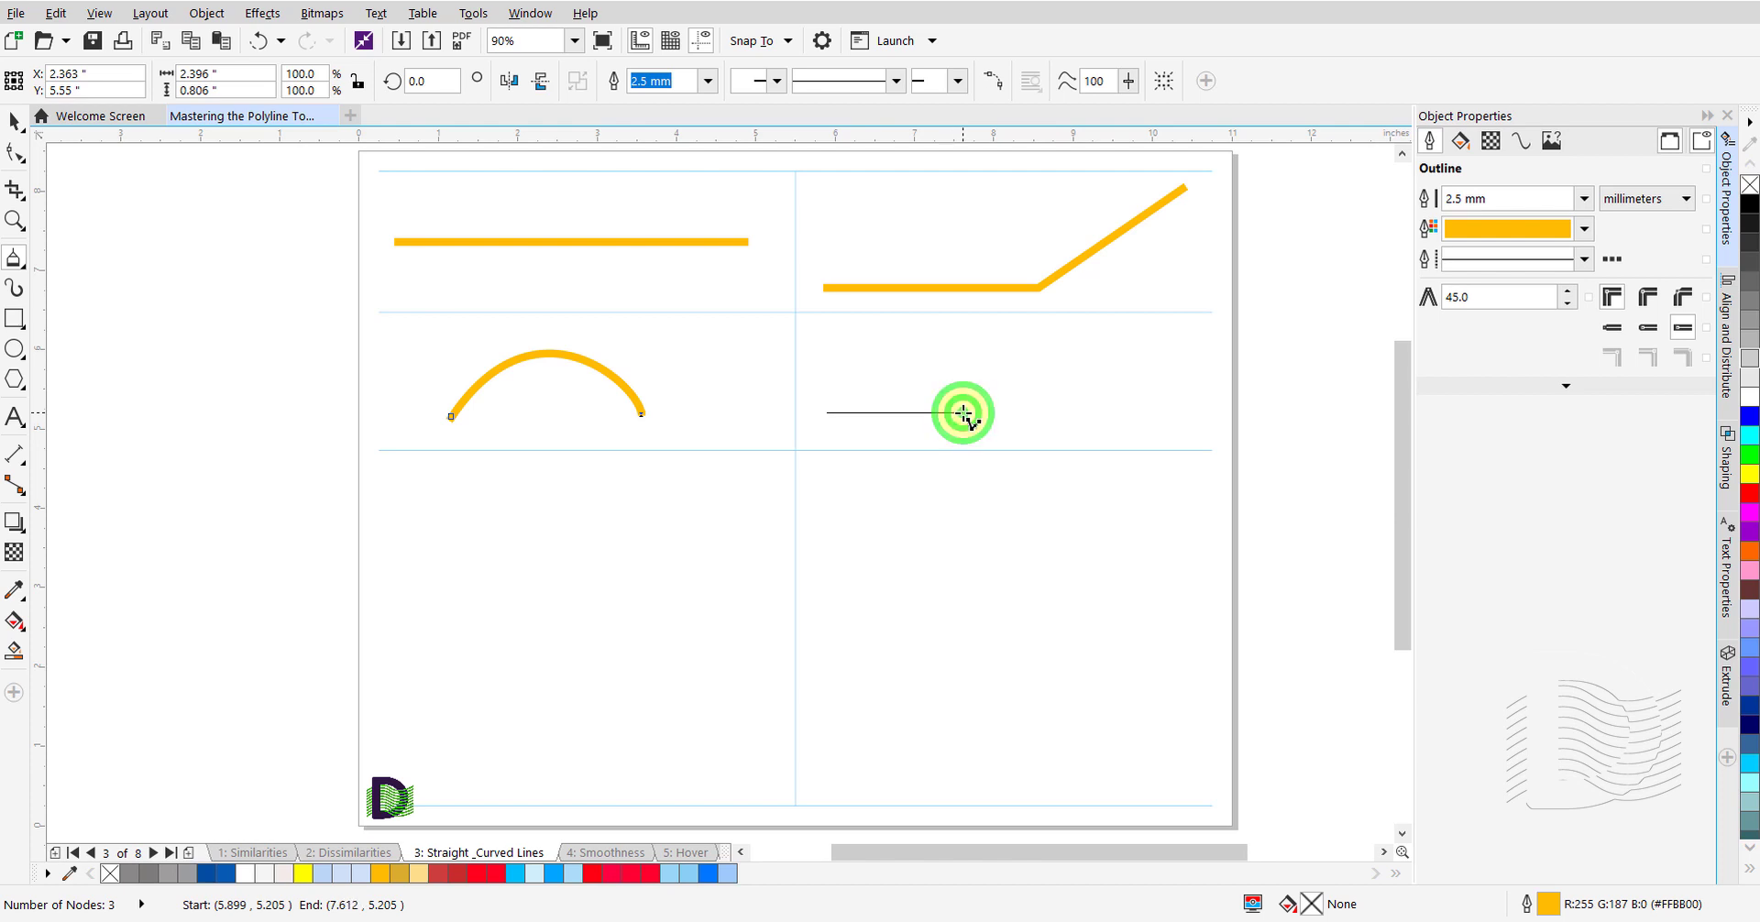
pyautogui.click(964, 414)
pyautogui.moveTo(965, 413)
pyautogui.mouseDown()
pyautogui.moveTo(1041, 346)
pyautogui.moveTo(1111, 366)
pyautogui.moveTo(1161, 434)
pyautogui.mouseUp()
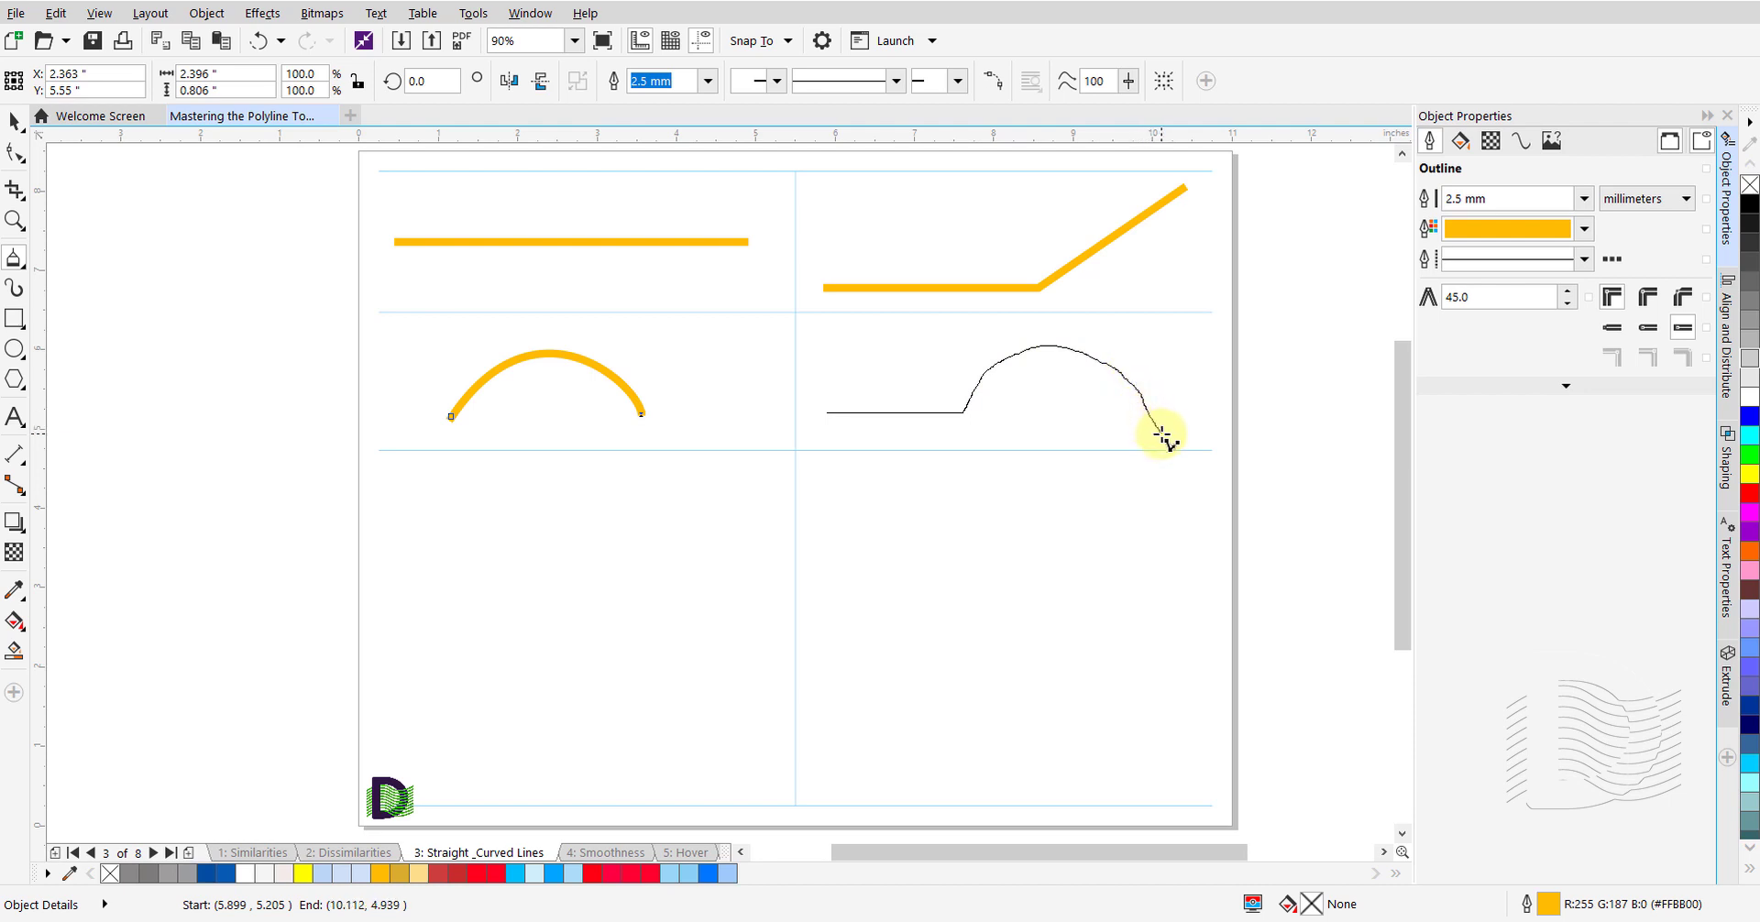
pyautogui.moveTo(1163, 435); pyautogui.dragTo(1161, 433)
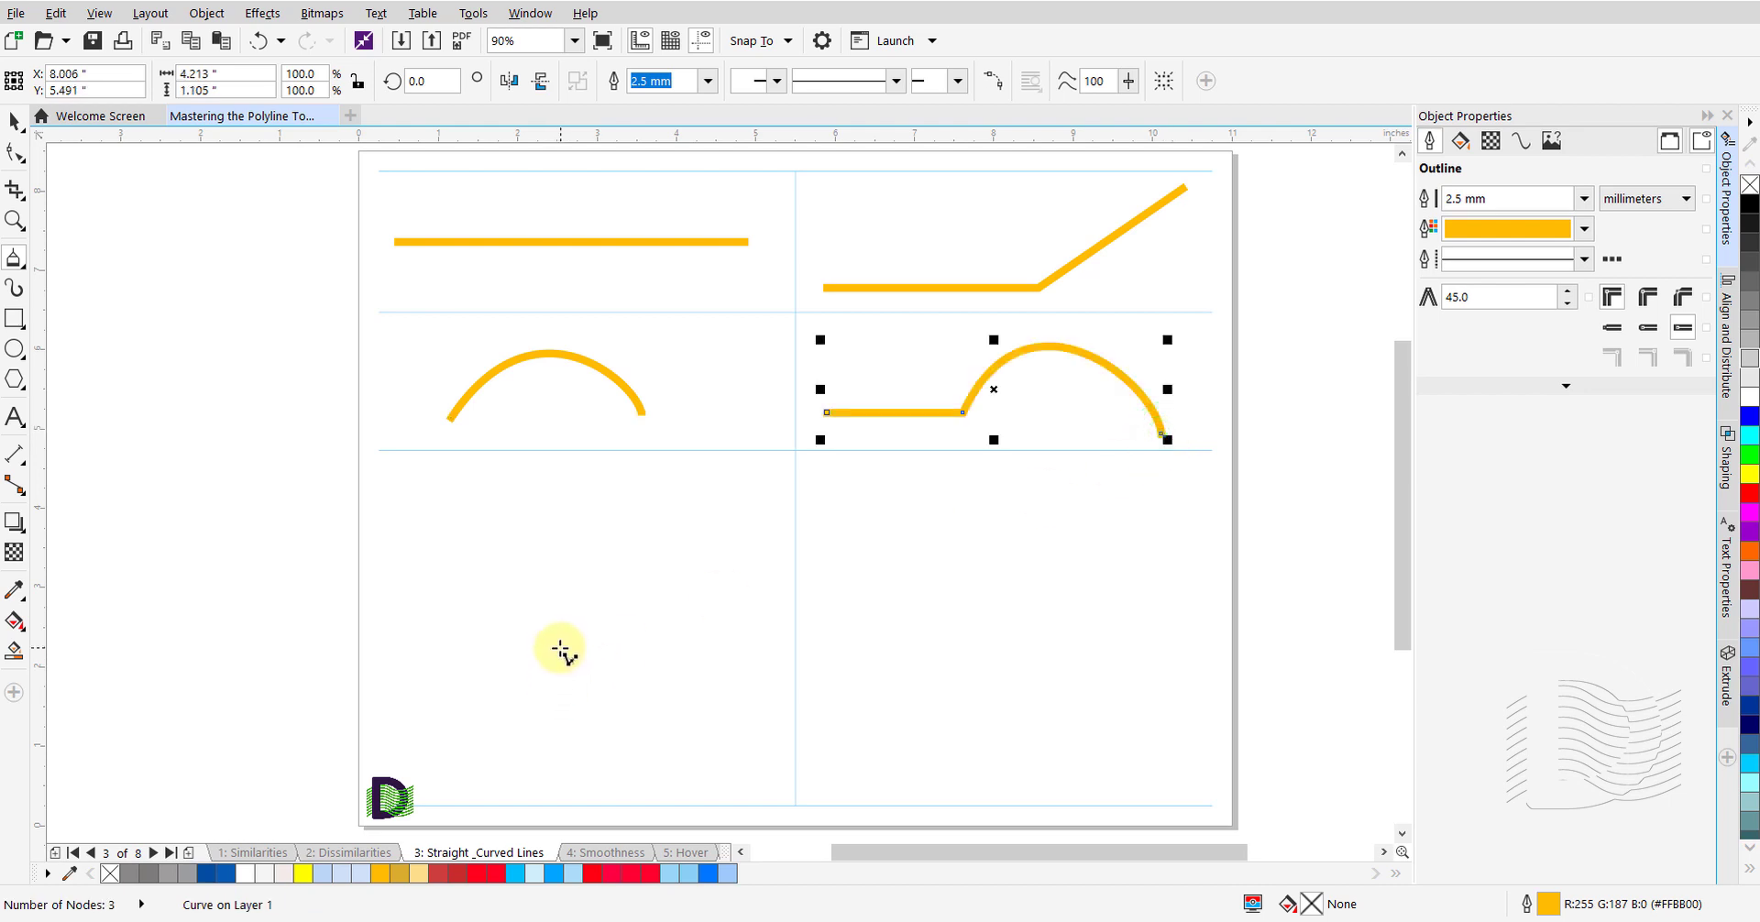
# Draw a polyline of two connected arches in the lower-left cell, about 3.8 inches wide and 0.74 inch high
pyautogui.click(412, 596)
pyautogui.moveTo(412, 596)
pyautogui.mouseDown()
pyautogui.moveTo(461, 550)
pyautogui.moveTo(518, 553)
pyautogui.moveTo(555, 594)
pyautogui.mouseUp()
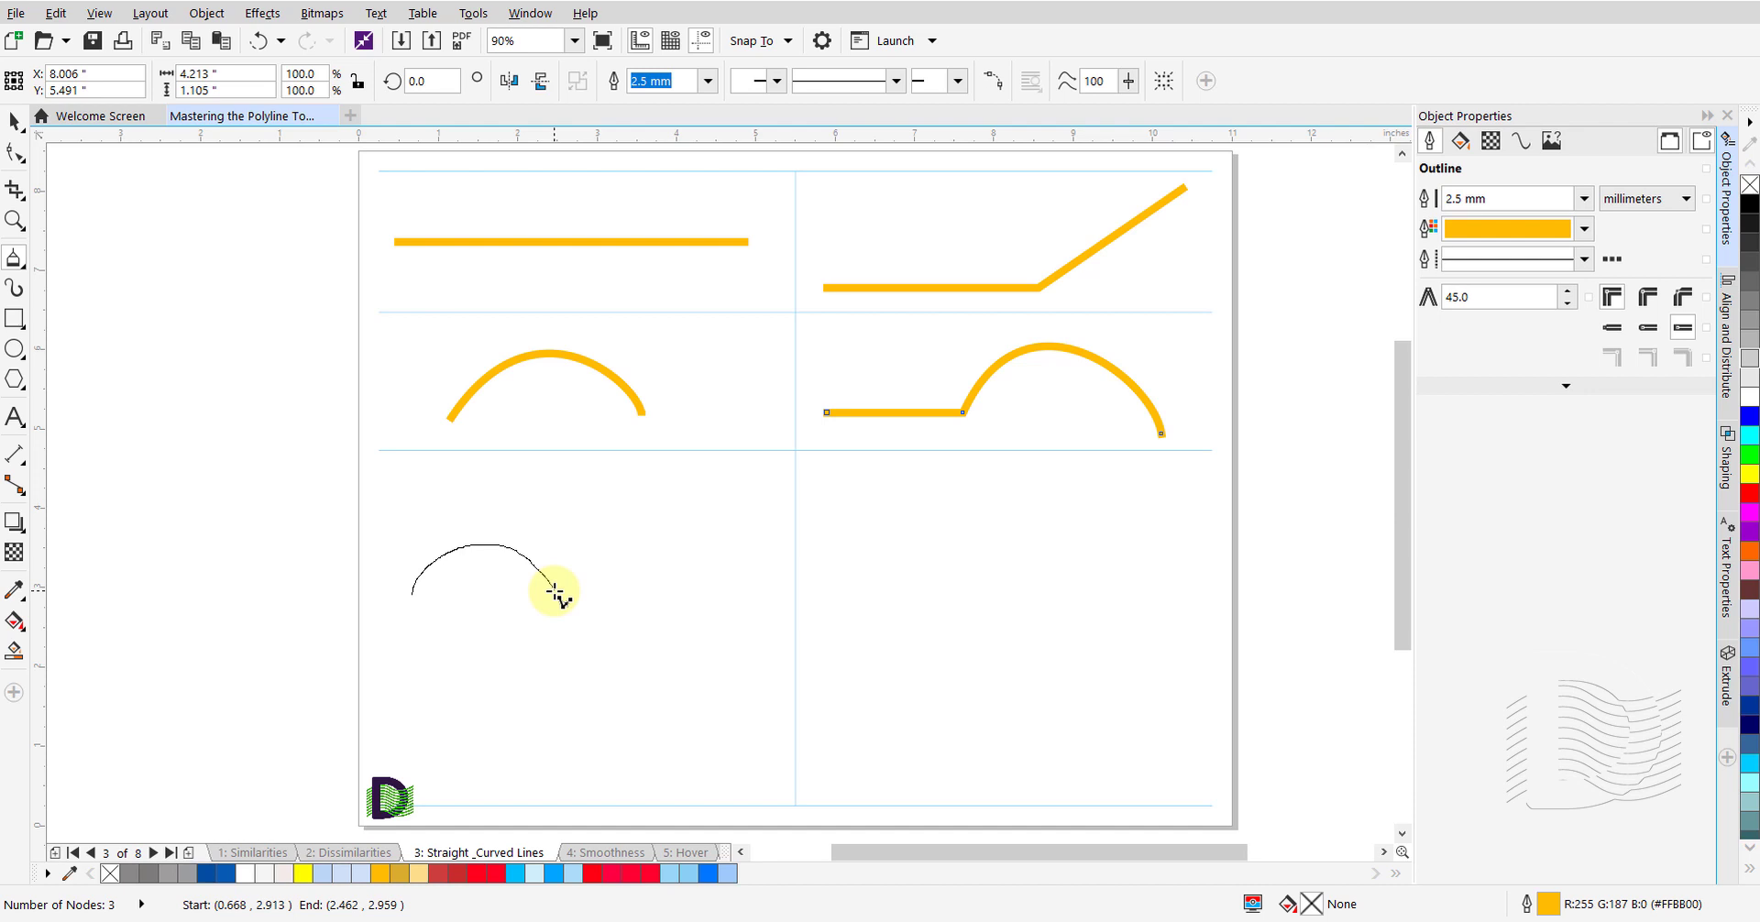
pyautogui.moveTo(554, 594)
pyautogui.mouseDown()
pyautogui.moveTo(592, 584)
pyautogui.moveTo(550, 630)
pyautogui.moveTo(572, 605)
pyautogui.moveTo(554, 589)
pyautogui.moveTo(604, 543)
pyautogui.moveTo(657, 537)
pyautogui.moveTo(715, 583)
pyautogui.mouseUp()
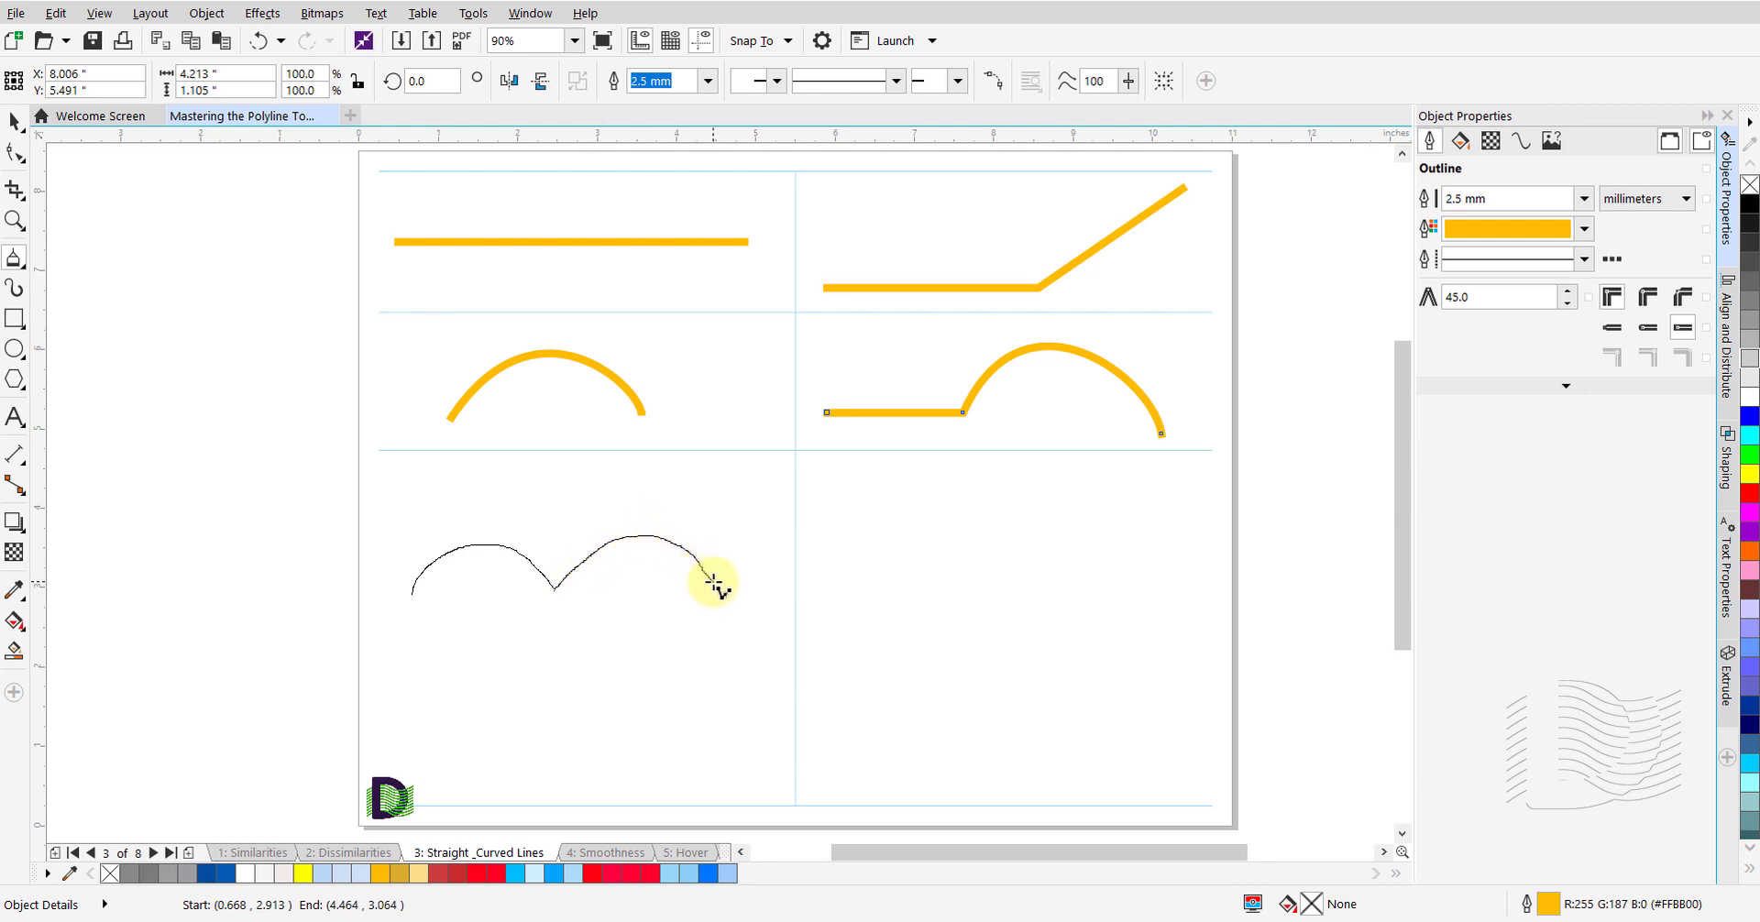
pyautogui.moveTo(714, 583); pyautogui.dragTo(713, 582)
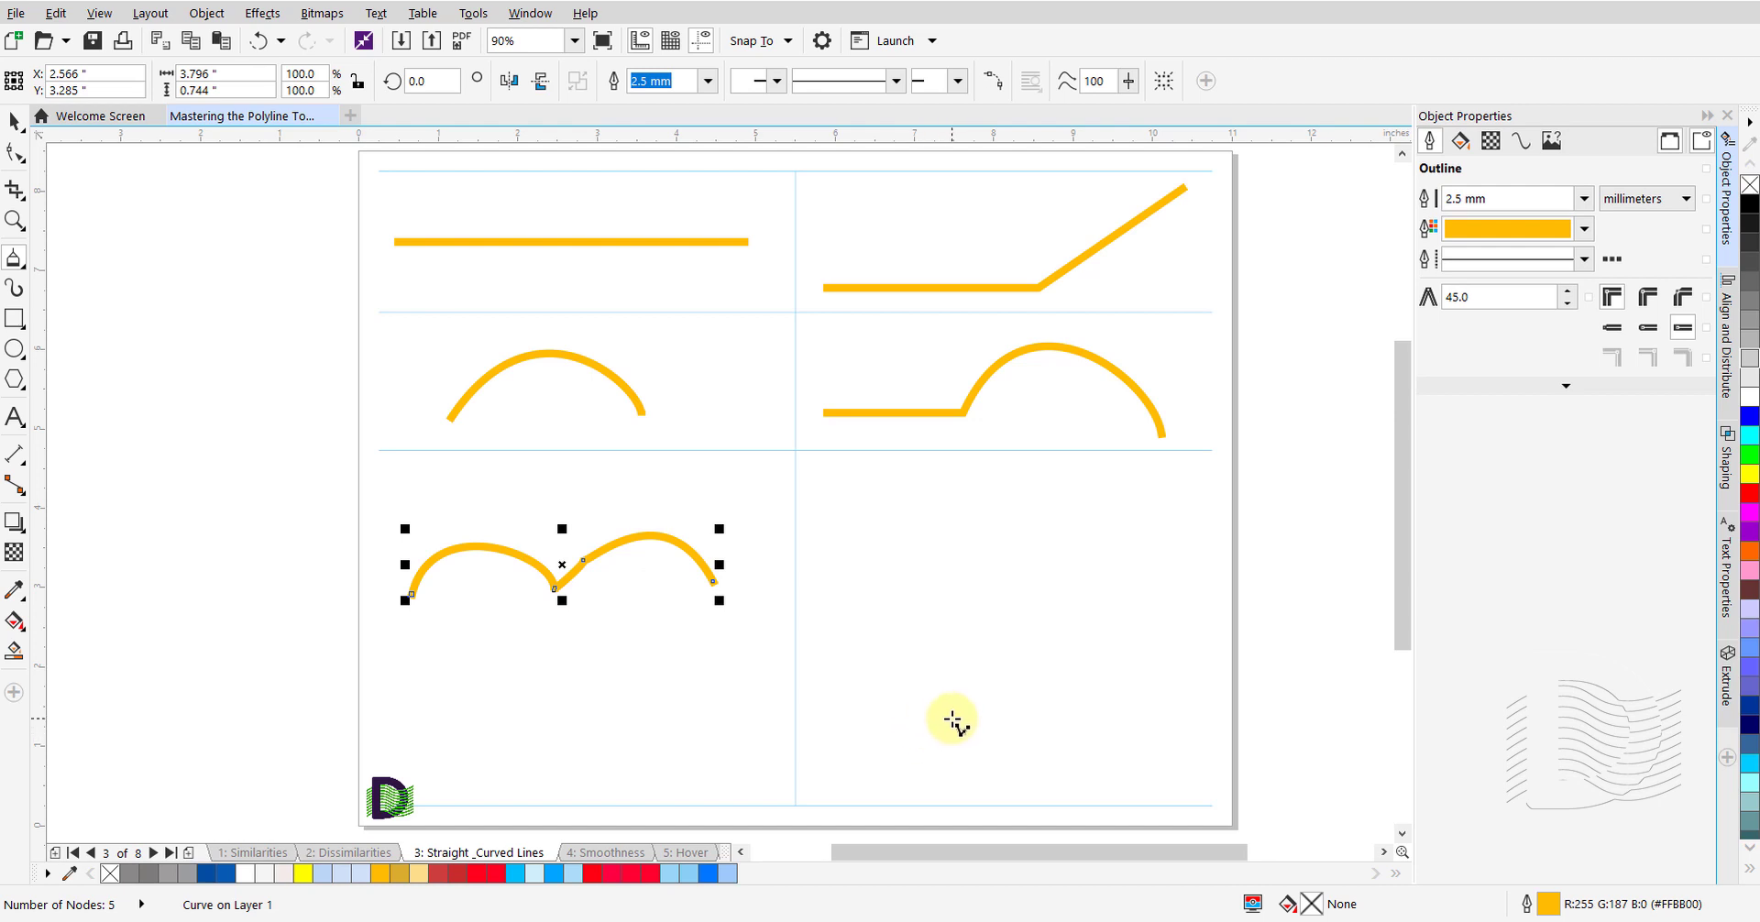
# Draw a winding polyline of several connected curved segments in the lower-right cell, about 4.37 by 3.71 inches
pyautogui.click(953, 723)
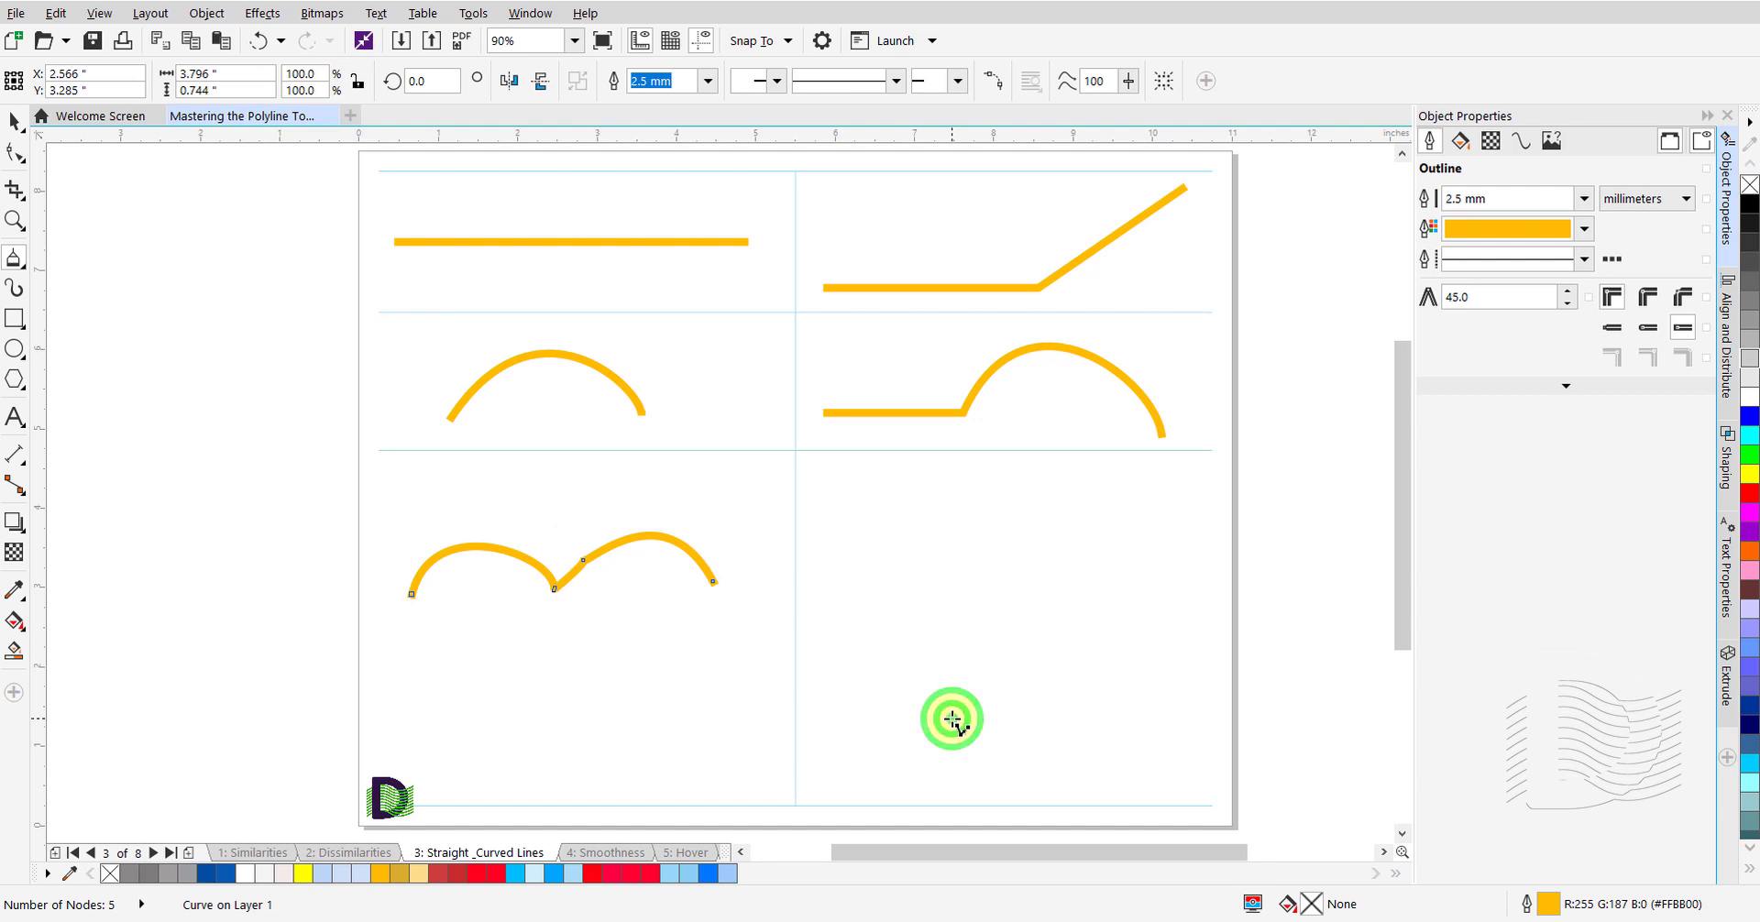
pyautogui.moveTo(954, 723)
pyautogui.mouseDown()
pyautogui.moveTo(986, 775)
pyautogui.moveTo(1035, 782)
pyautogui.moveTo(1097, 754)
pyautogui.moveTo(1101, 697)
pyautogui.mouseUp()
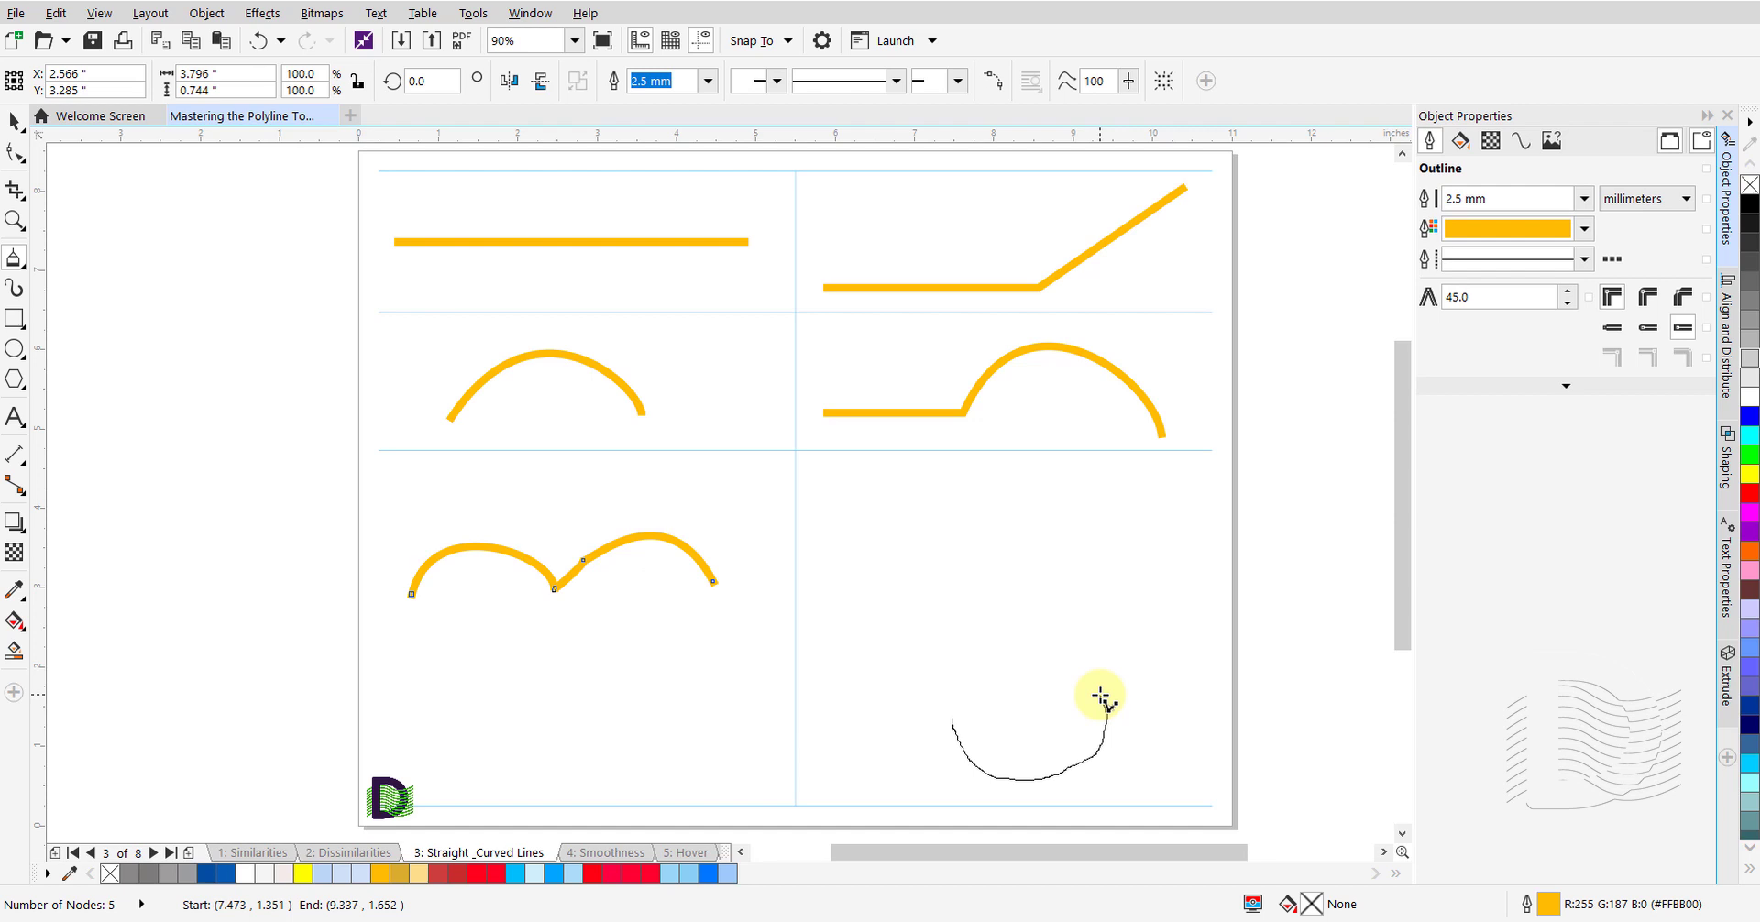
pyautogui.moveTo(1100, 697)
pyautogui.mouseDown()
pyautogui.moveTo(1177, 665)
pyautogui.moveTo(1181, 615)
pyautogui.moveTo(1162, 593)
pyautogui.moveTo(1067, 591)
pyautogui.moveTo(1048, 651)
pyautogui.moveTo(1007, 670)
pyautogui.moveTo(930, 650)
pyautogui.moveTo(915, 613)
pyautogui.moveTo(850, 588)
pyautogui.moveTo(857, 506)
pyautogui.moveTo(979, 494)
pyautogui.mouseUp()
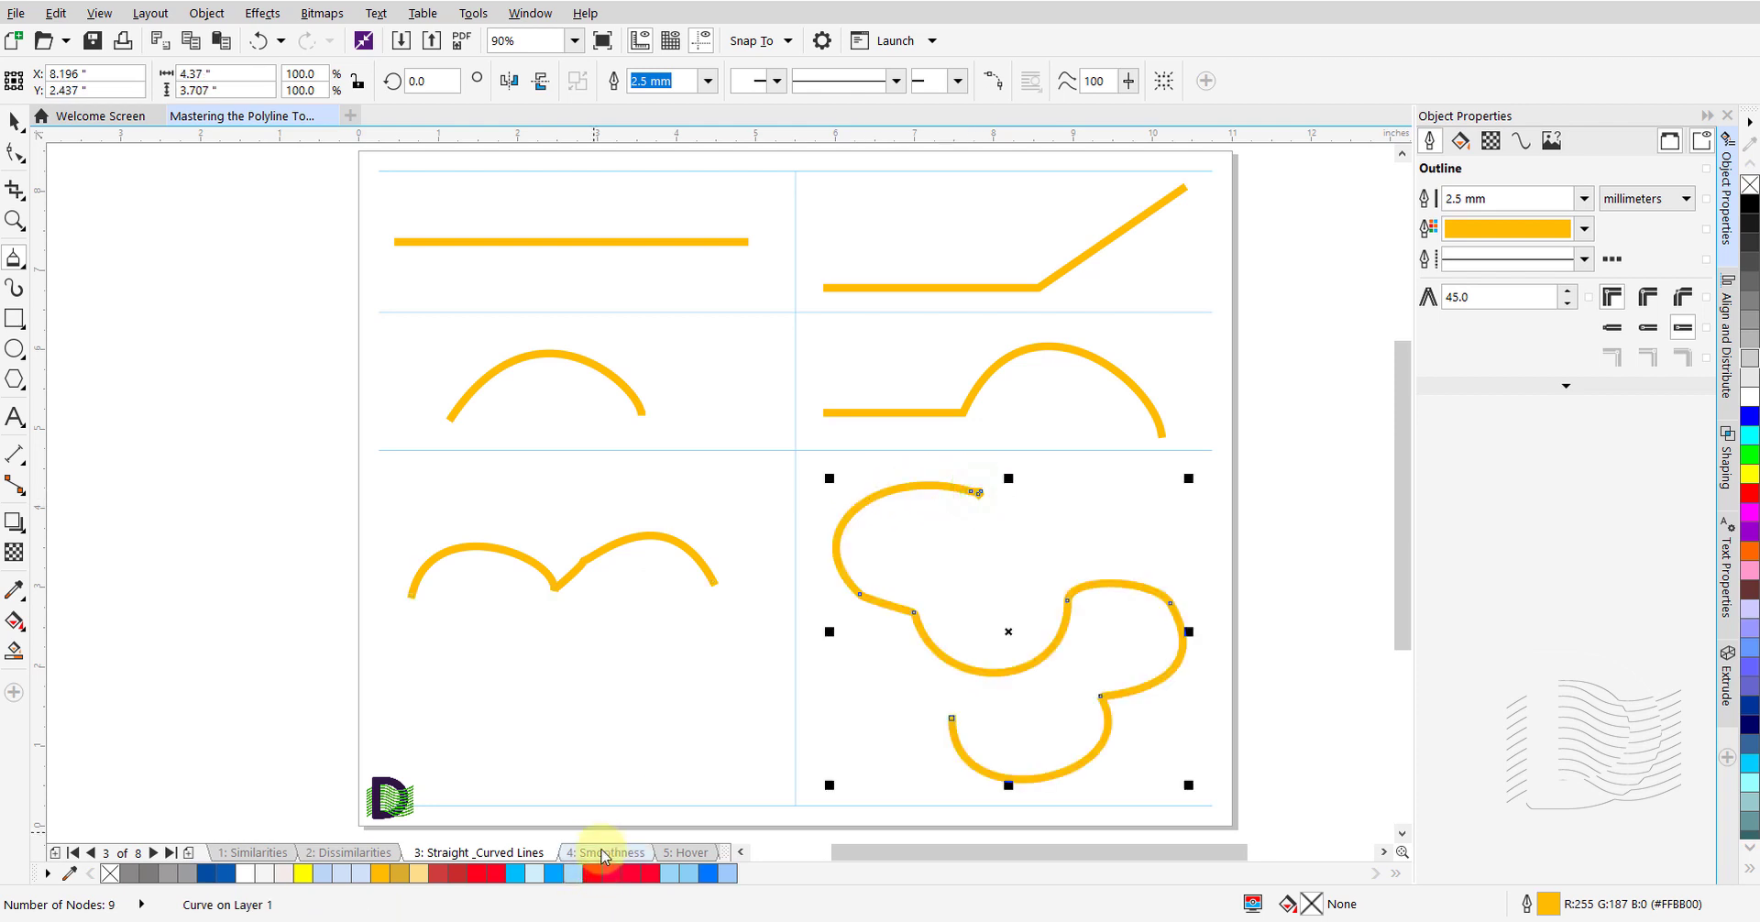
# On the Smoothness page, set freehand smoothing to 0 and draw a wavy polyline about 6.19 by 1.35 inches across the upper section
pyautogui.click(603, 855)
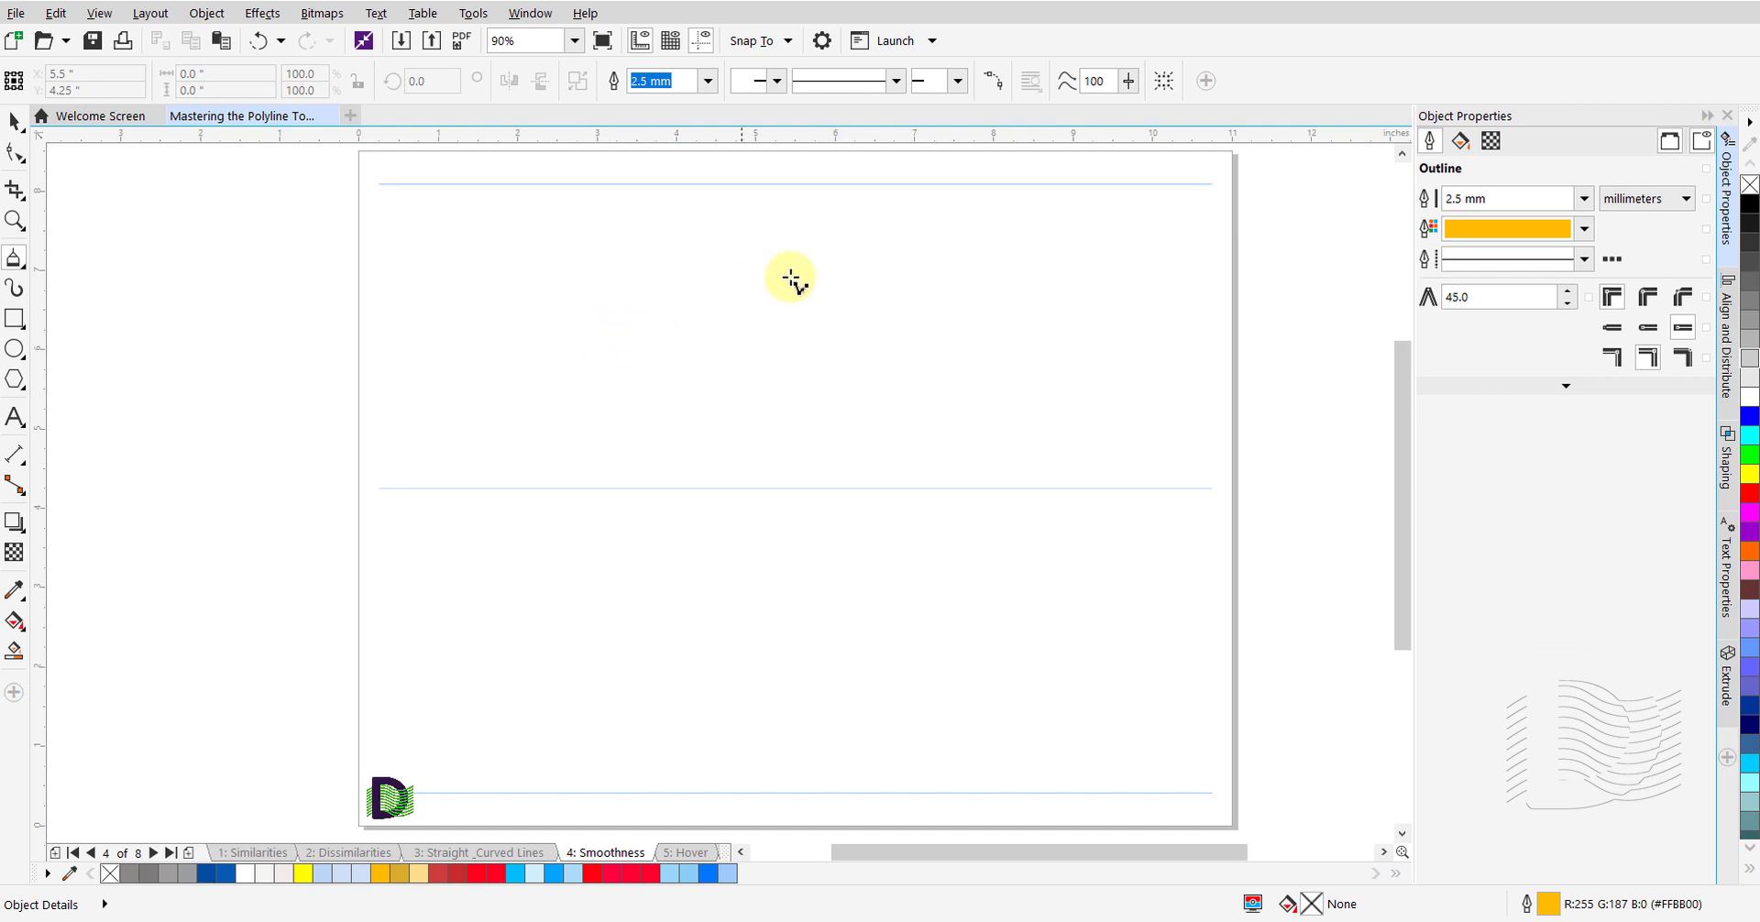
pyautogui.moveTo(1129, 82); pyautogui.dragTo(865, 107)
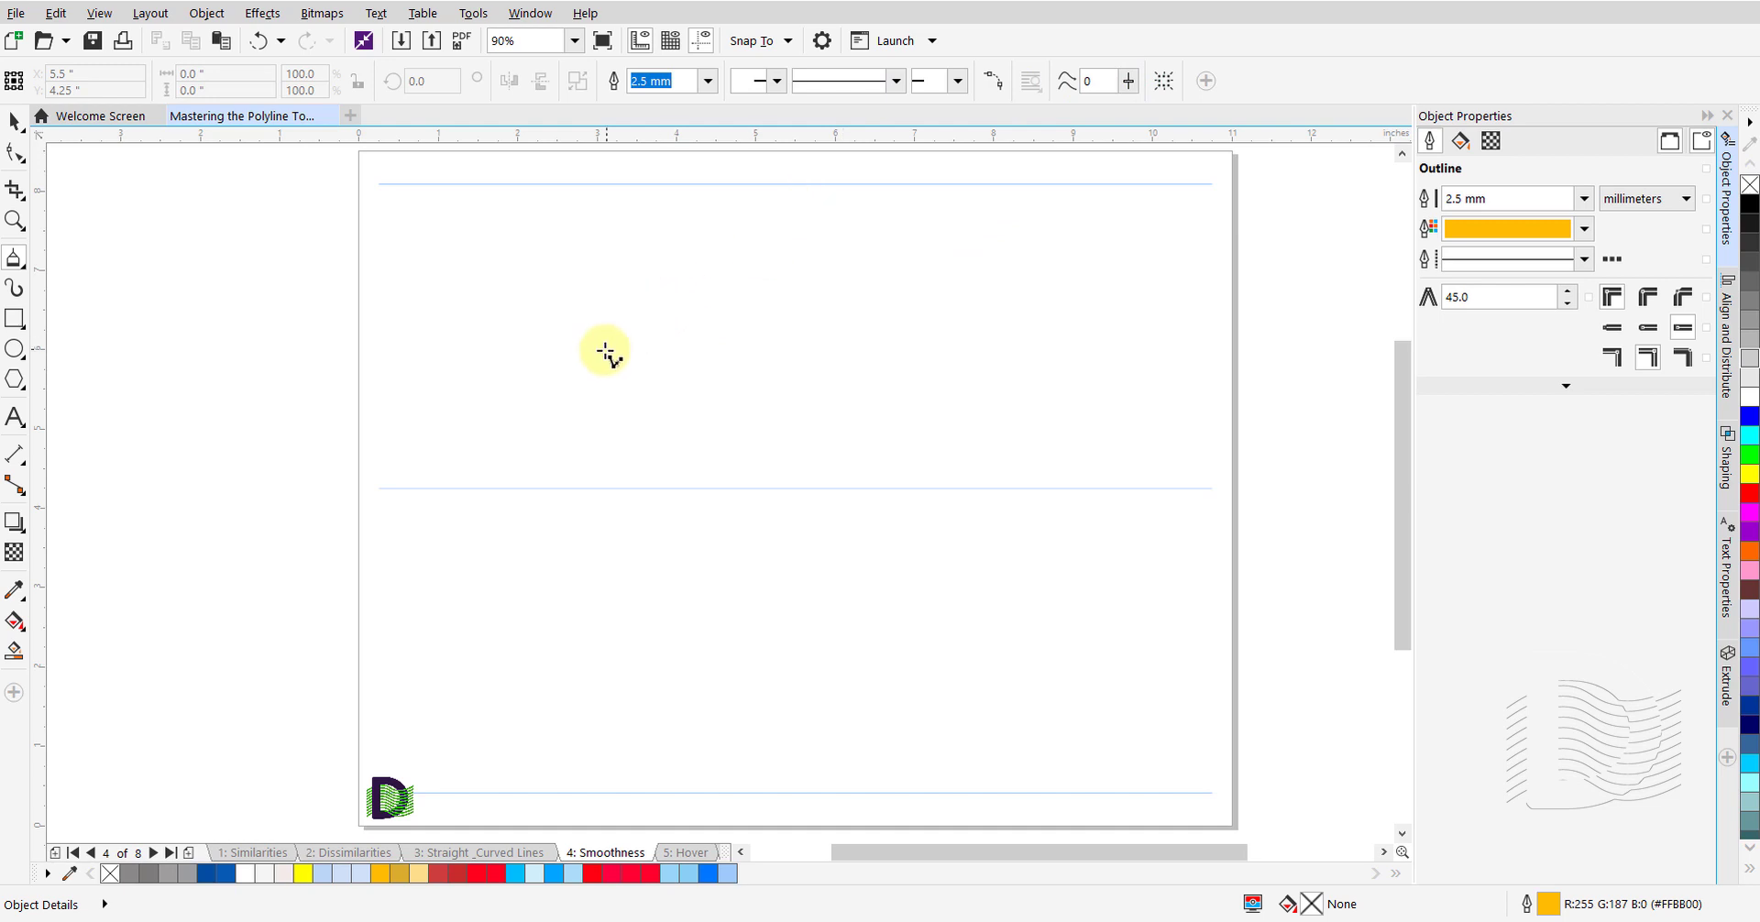
pyautogui.click(566, 323)
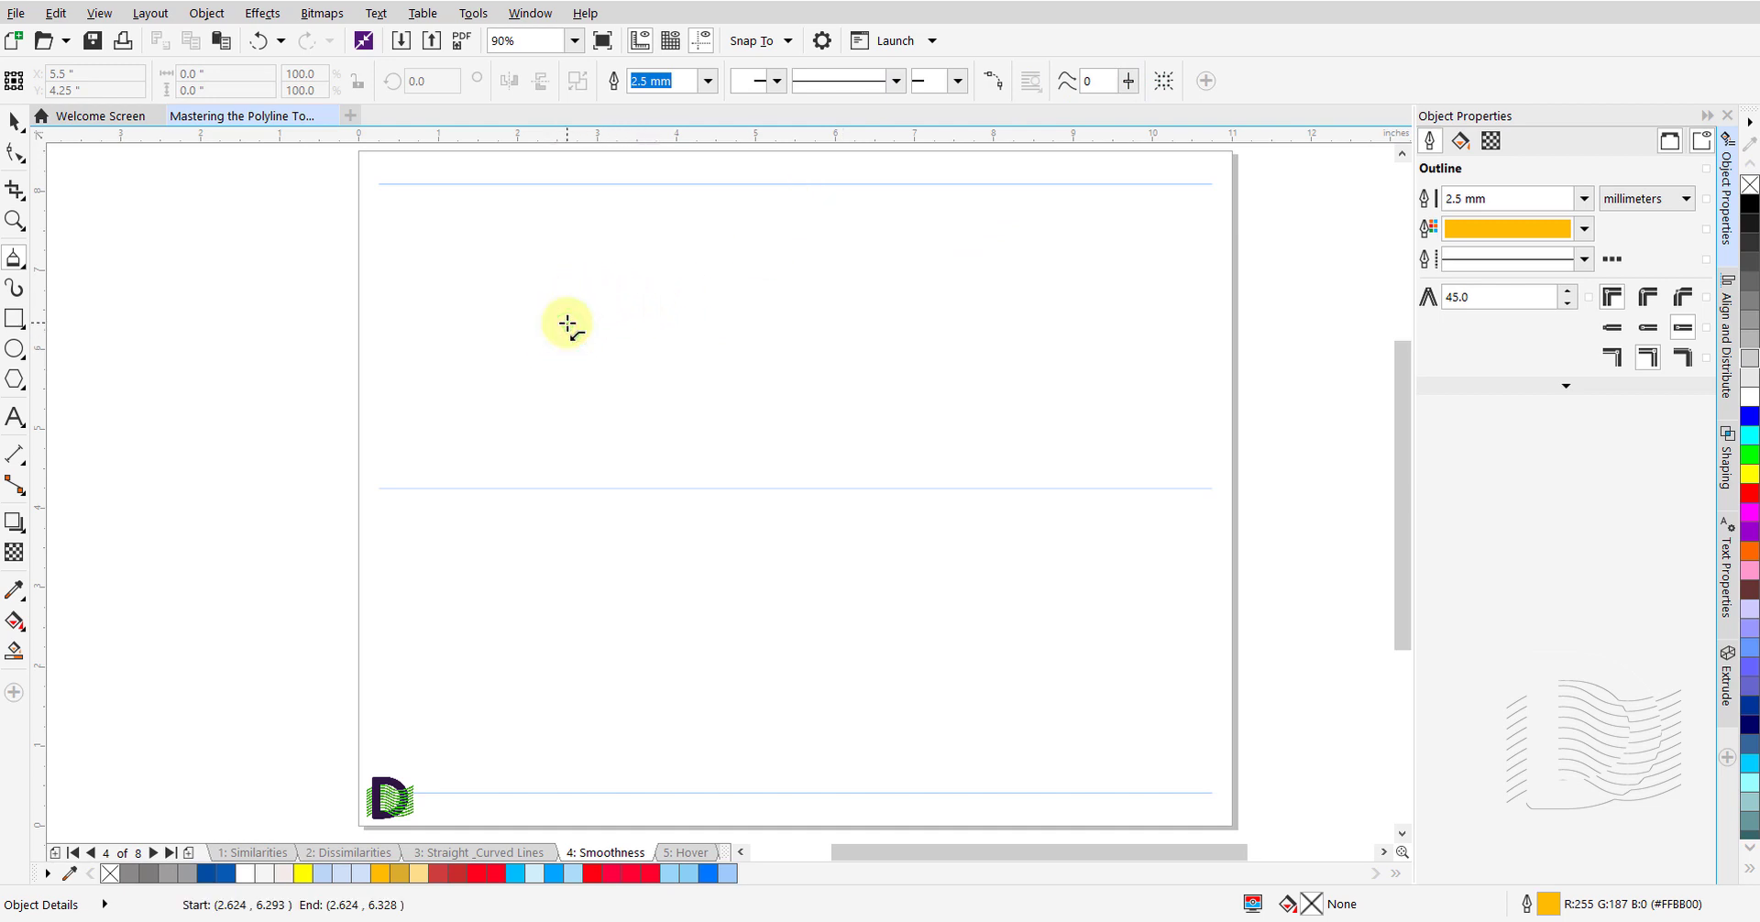
pyautogui.moveTo(568, 322)
pyautogui.mouseDown()
pyautogui.moveTo(620, 258)
pyautogui.moveTo(693, 249)
pyautogui.moveTo(802, 328)
pyautogui.moveTo(877, 340)
pyautogui.moveTo(957, 315)
pyautogui.moveTo(1059, 234)
pyautogui.mouseUp()
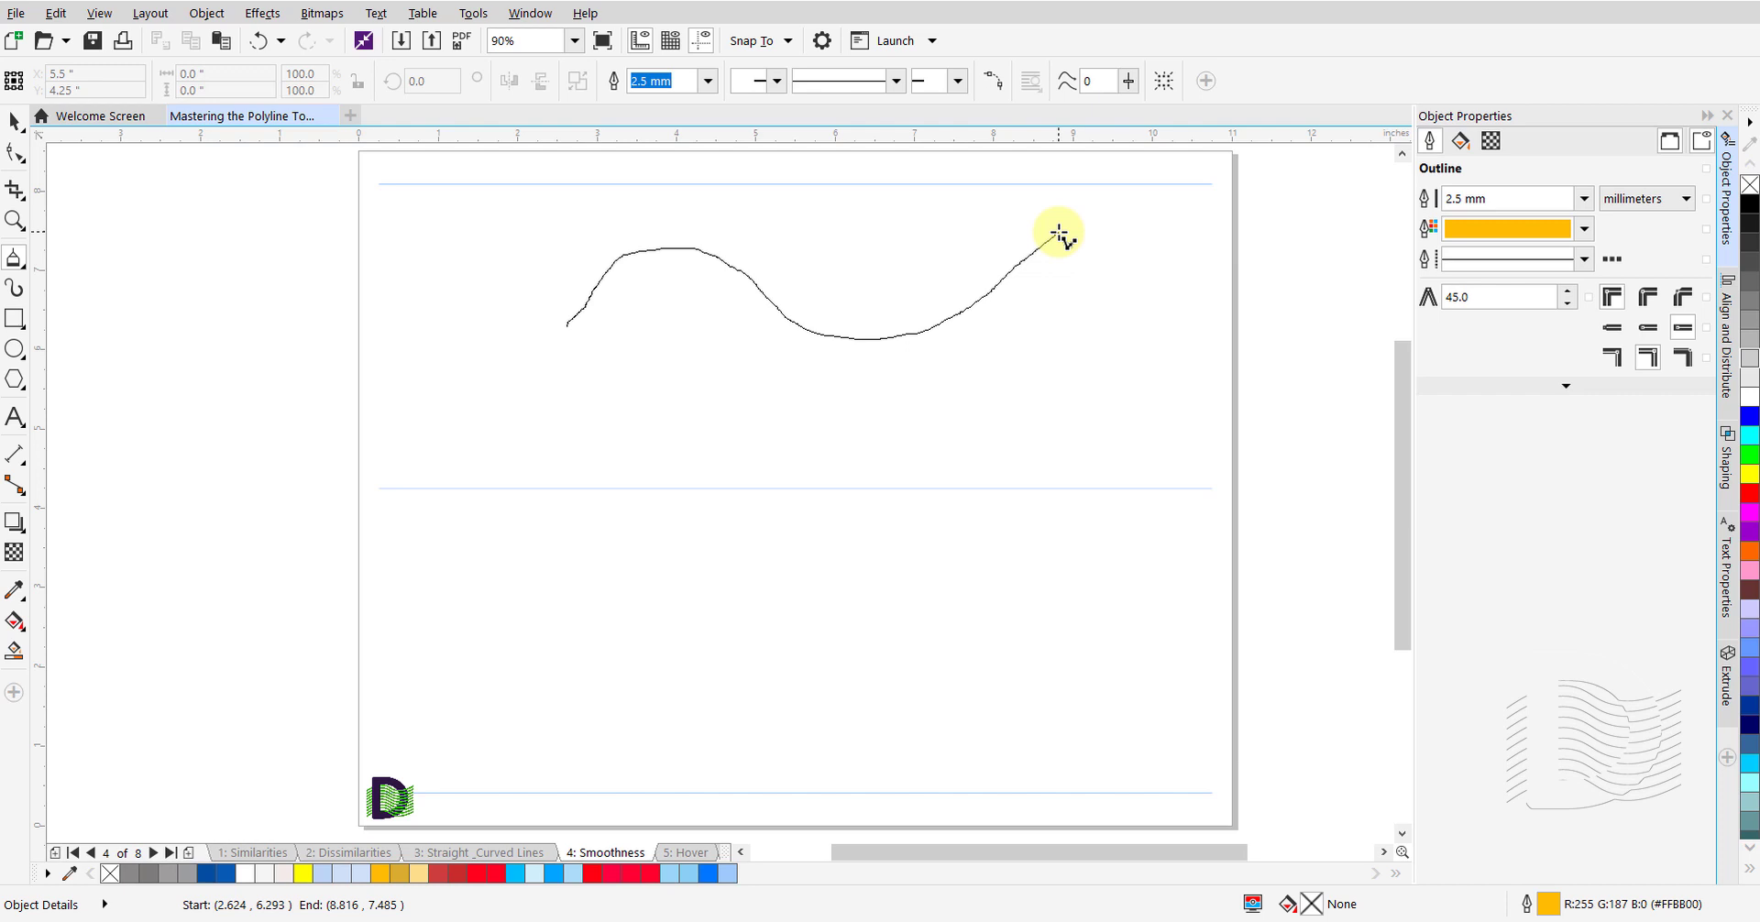
pyautogui.doubleClick(1059, 233)
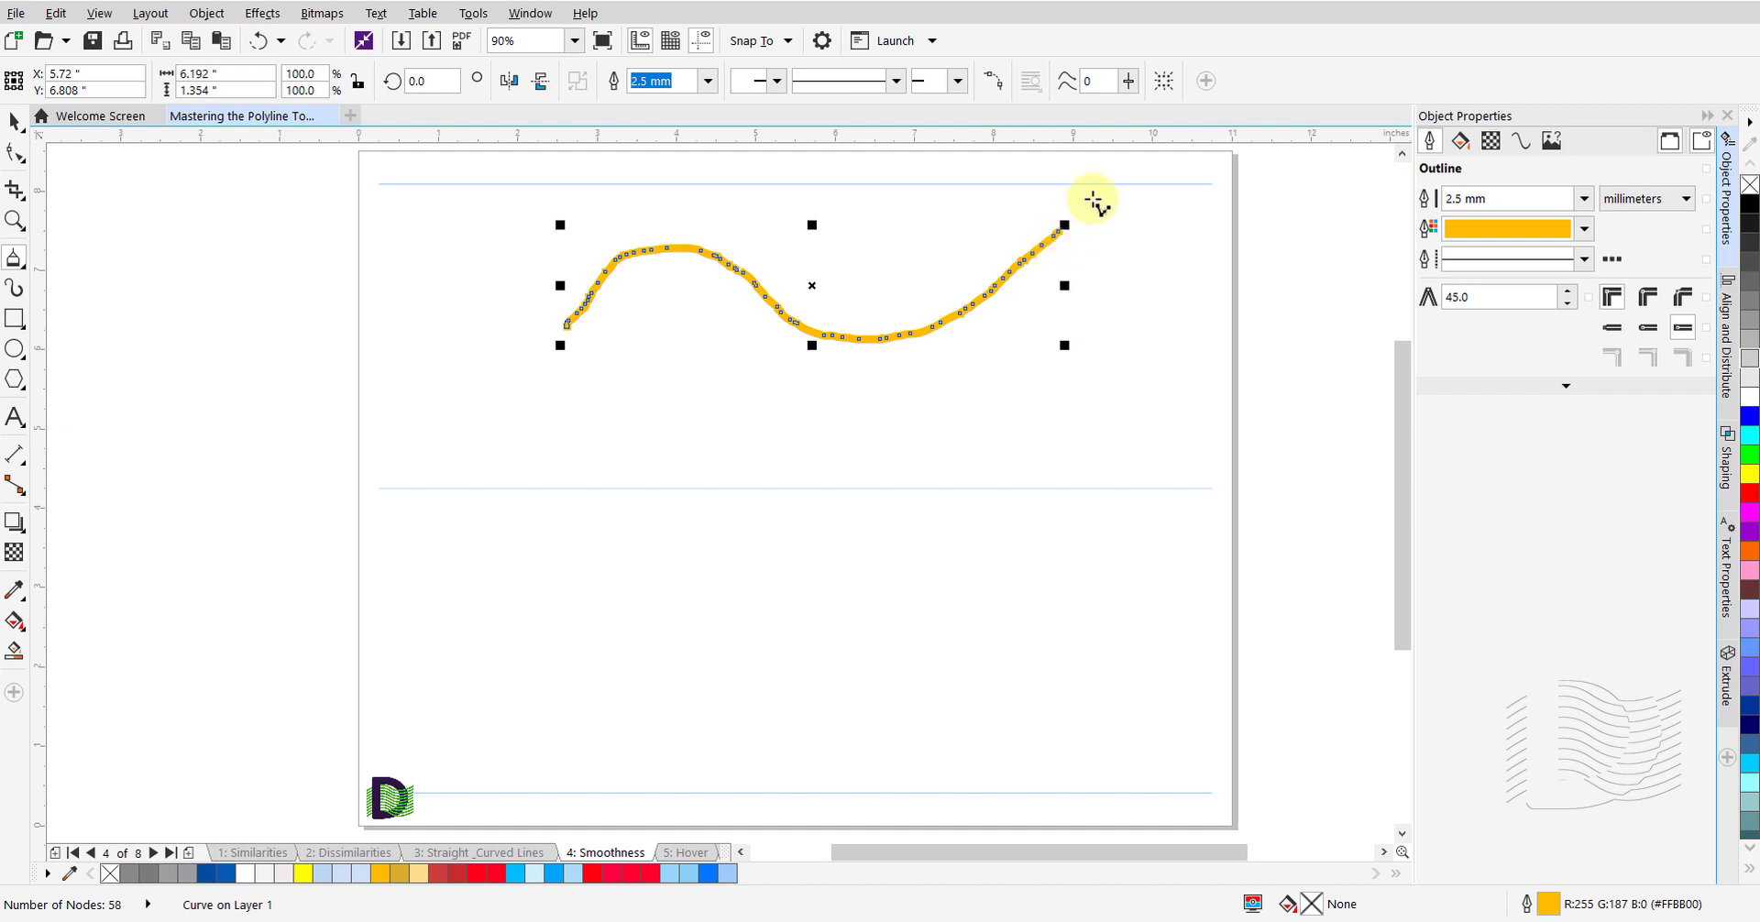
# Set freehand smoothing to 50 and draw a wavy polyline about 6.89 by 1.31 inches across the middle of the page
pyautogui.click(1096, 76)
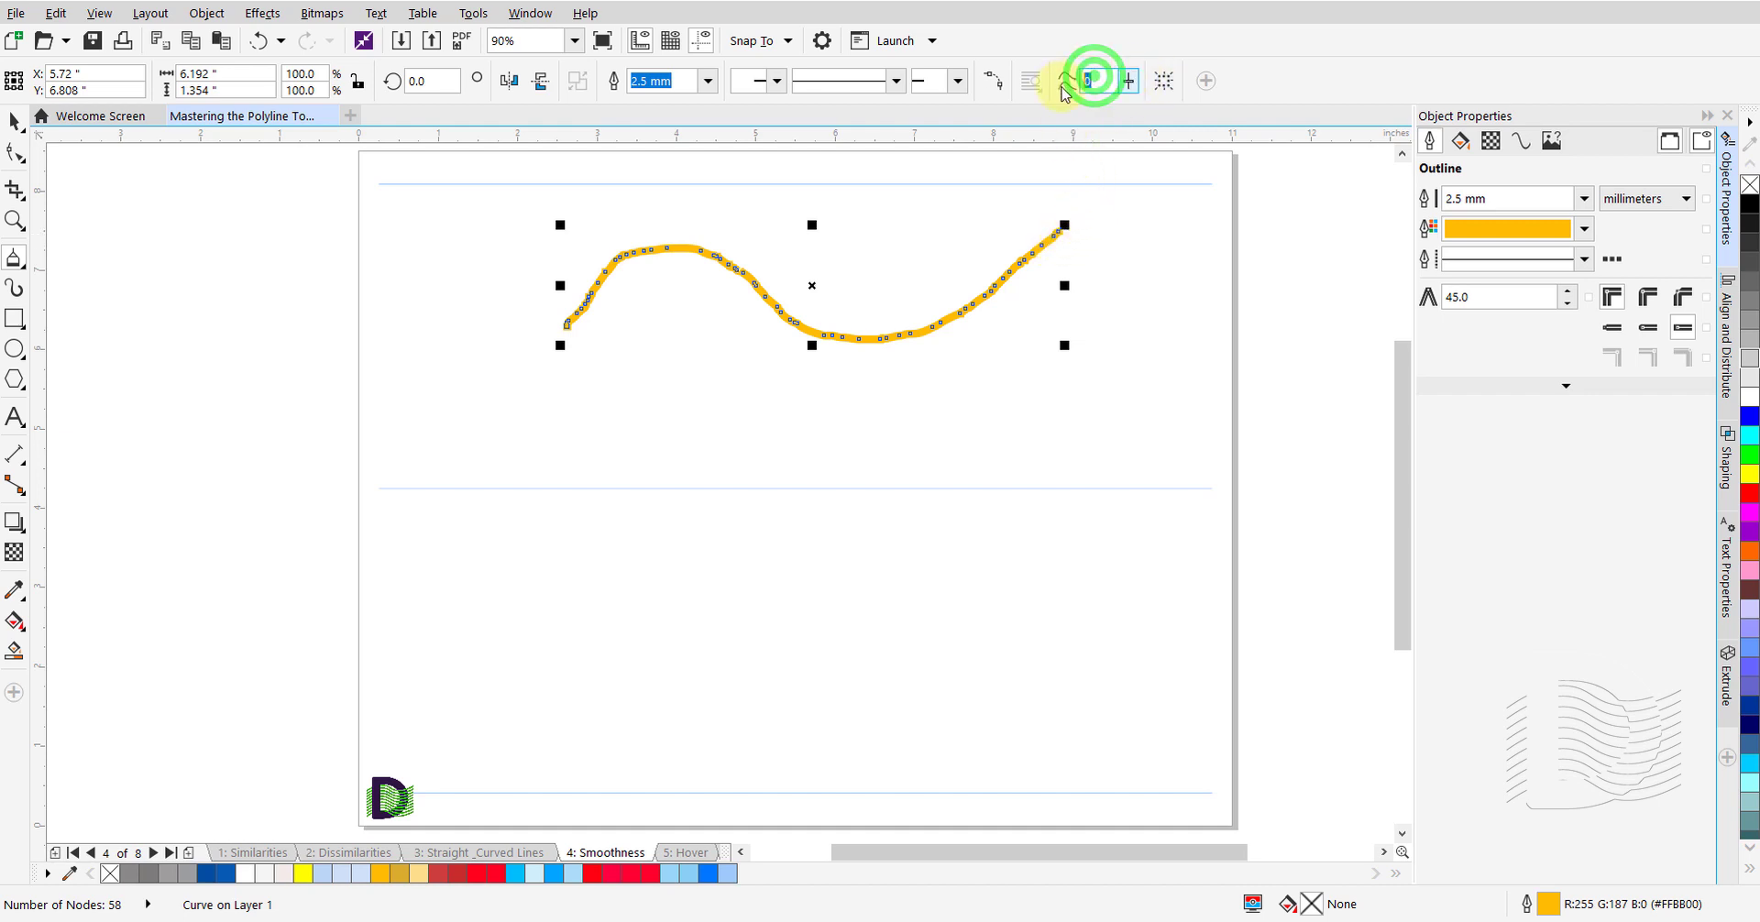
pyautogui.press('Return')
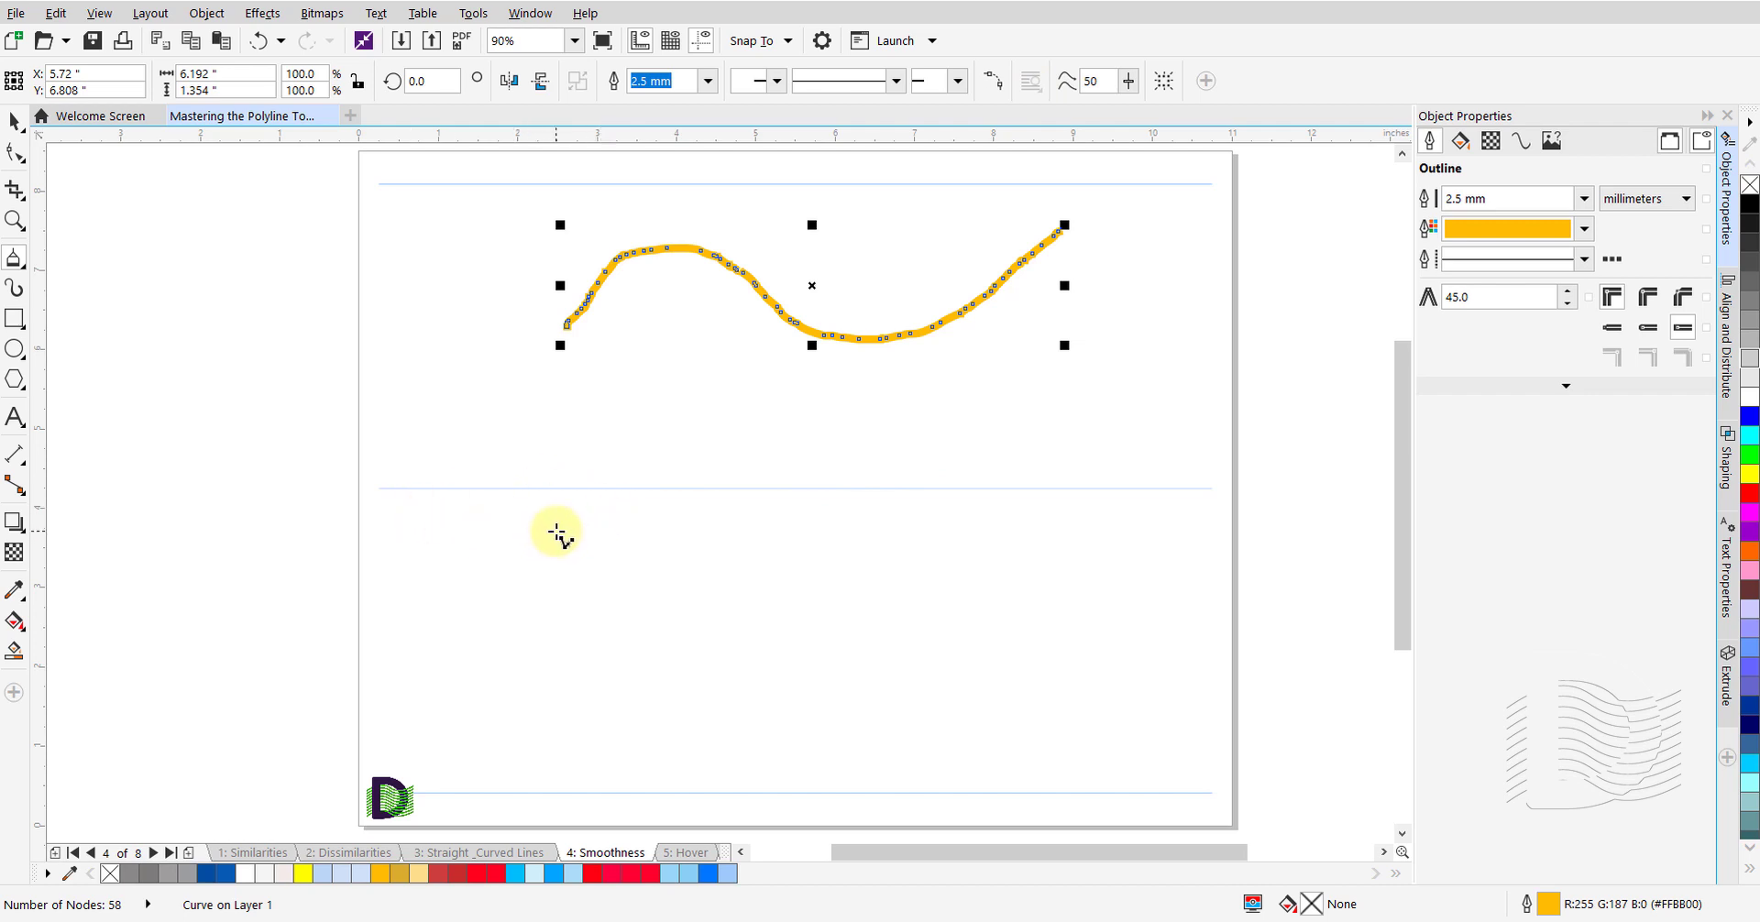
pyautogui.click(556, 532)
pyautogui.moveTo(558, 531)
pyautogui.mouseDown()
pyautogui.moveTo(592, 475)
pyautogui.moveTo(719, 441)
pyautogui.moveTo(833, 513)
pyautogui.moveTo(914, 530)
pyautogui.moveTo(994, 506)
pyautogui.moveTo(1104, 427)
pyautogui.mouseUp()
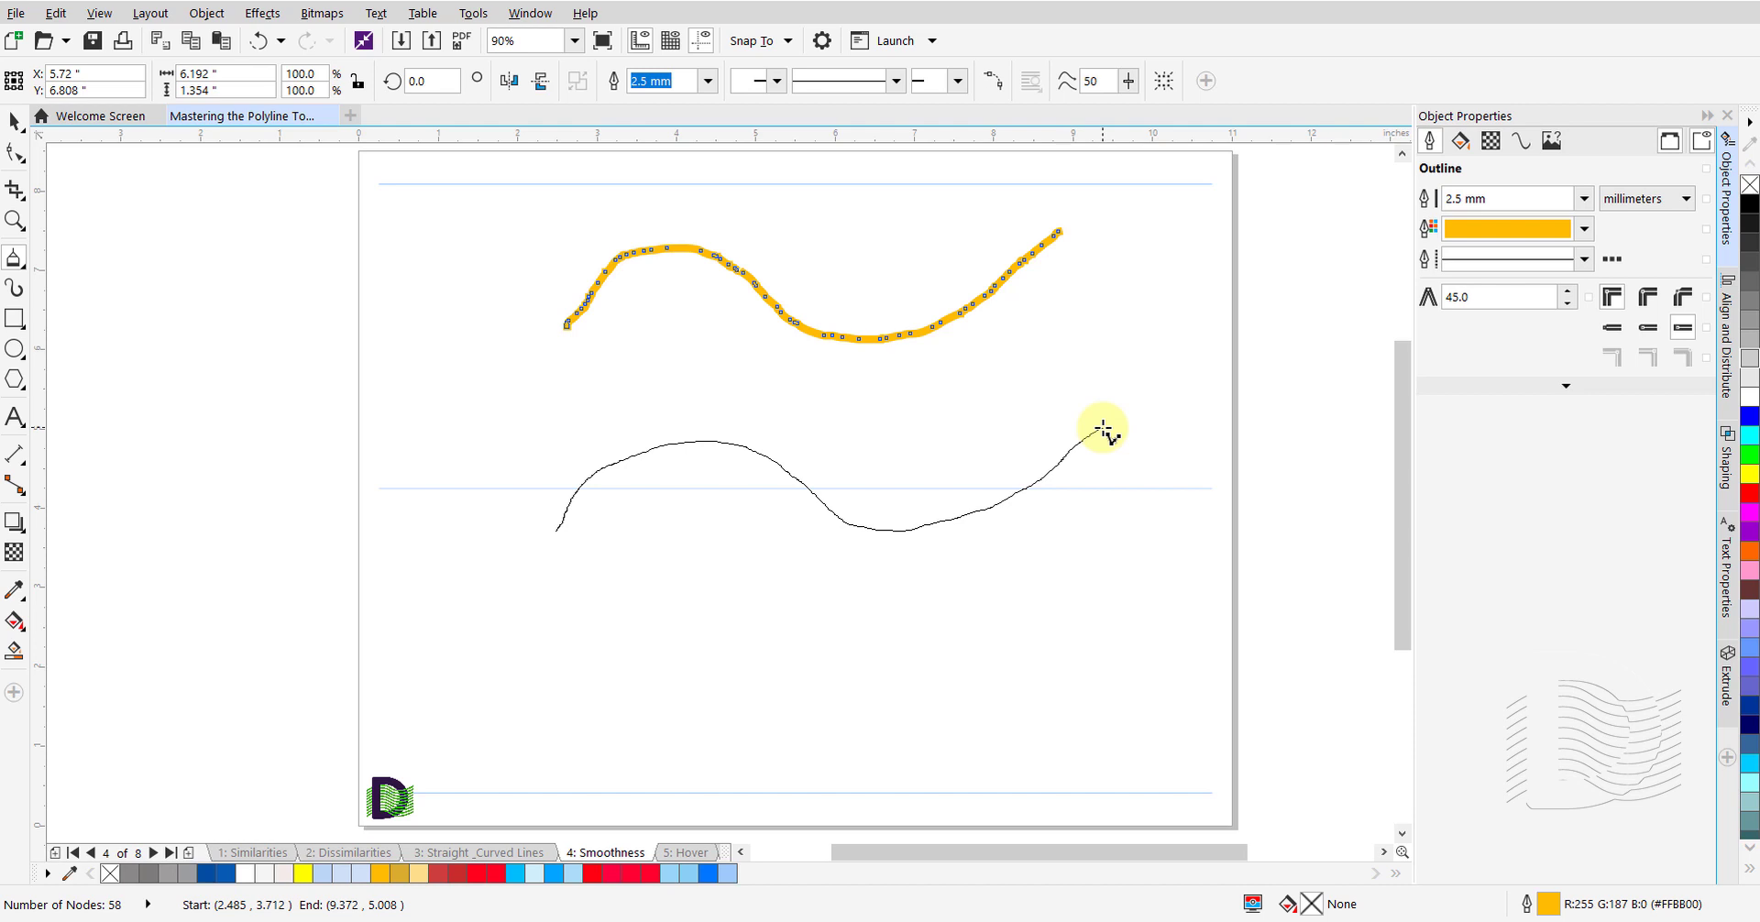
pyautogui.moveTo(1104, 429); pyautogui.dragTo(1104, 429)
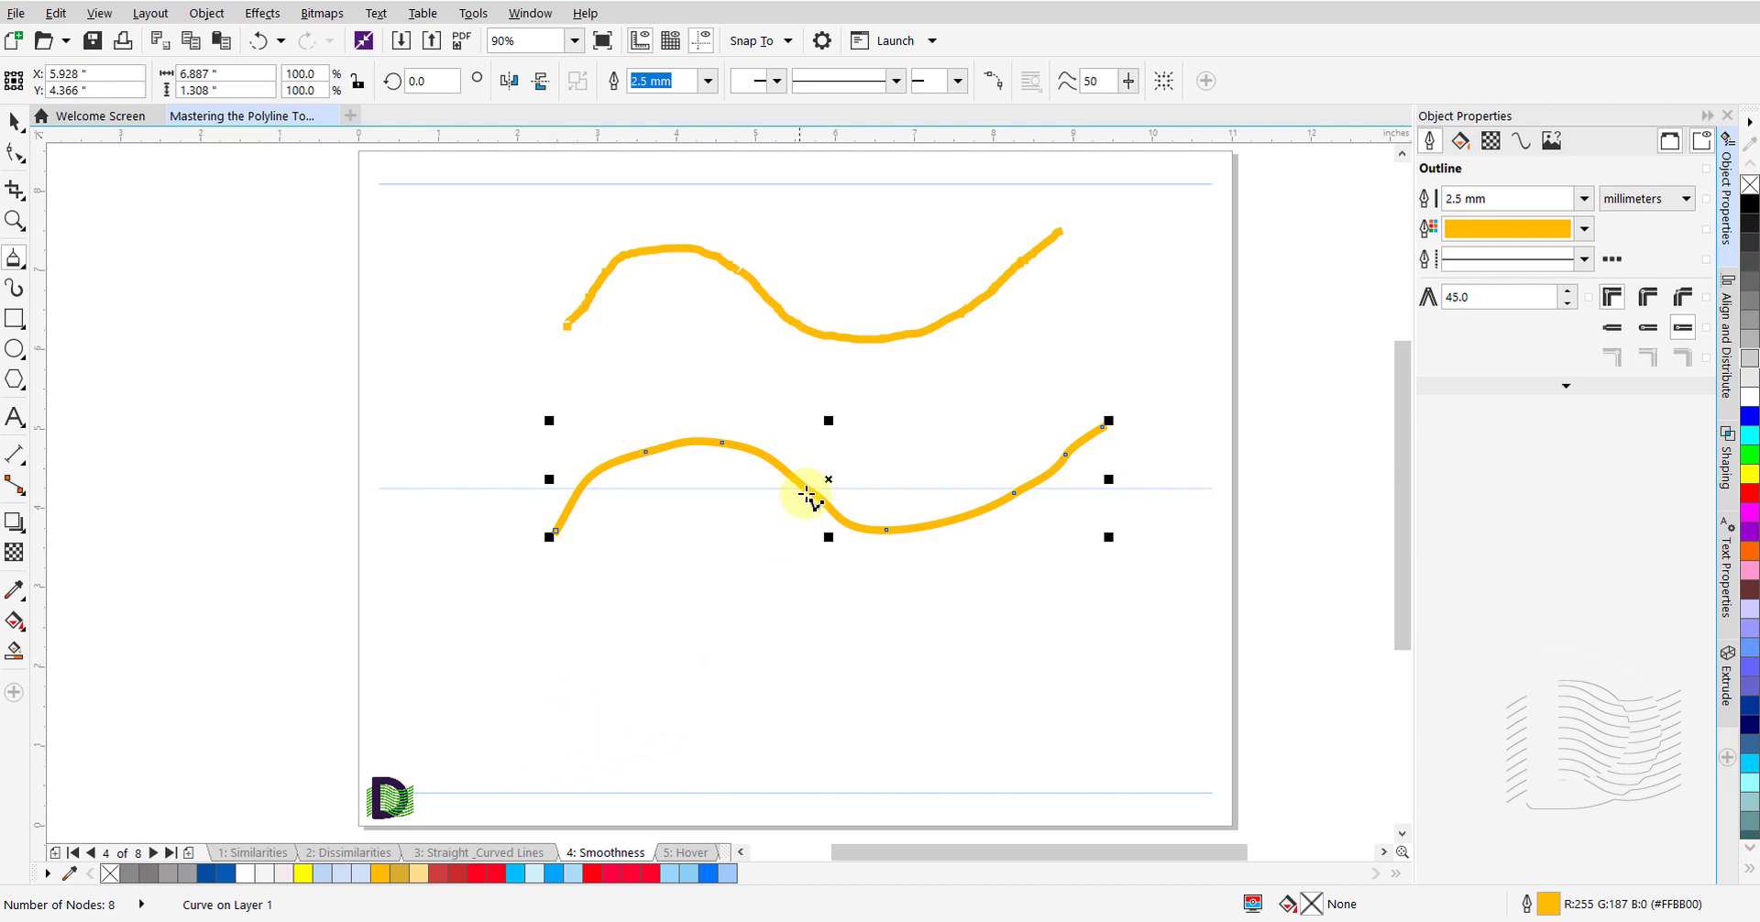
# Set freehand smoothing to 100 and draw a wavy polyline about 6.6 by 1.41 inches across the lower section
pyautogui.moveTo(1129, 81); pyautogui.dragTo(1262, 111)
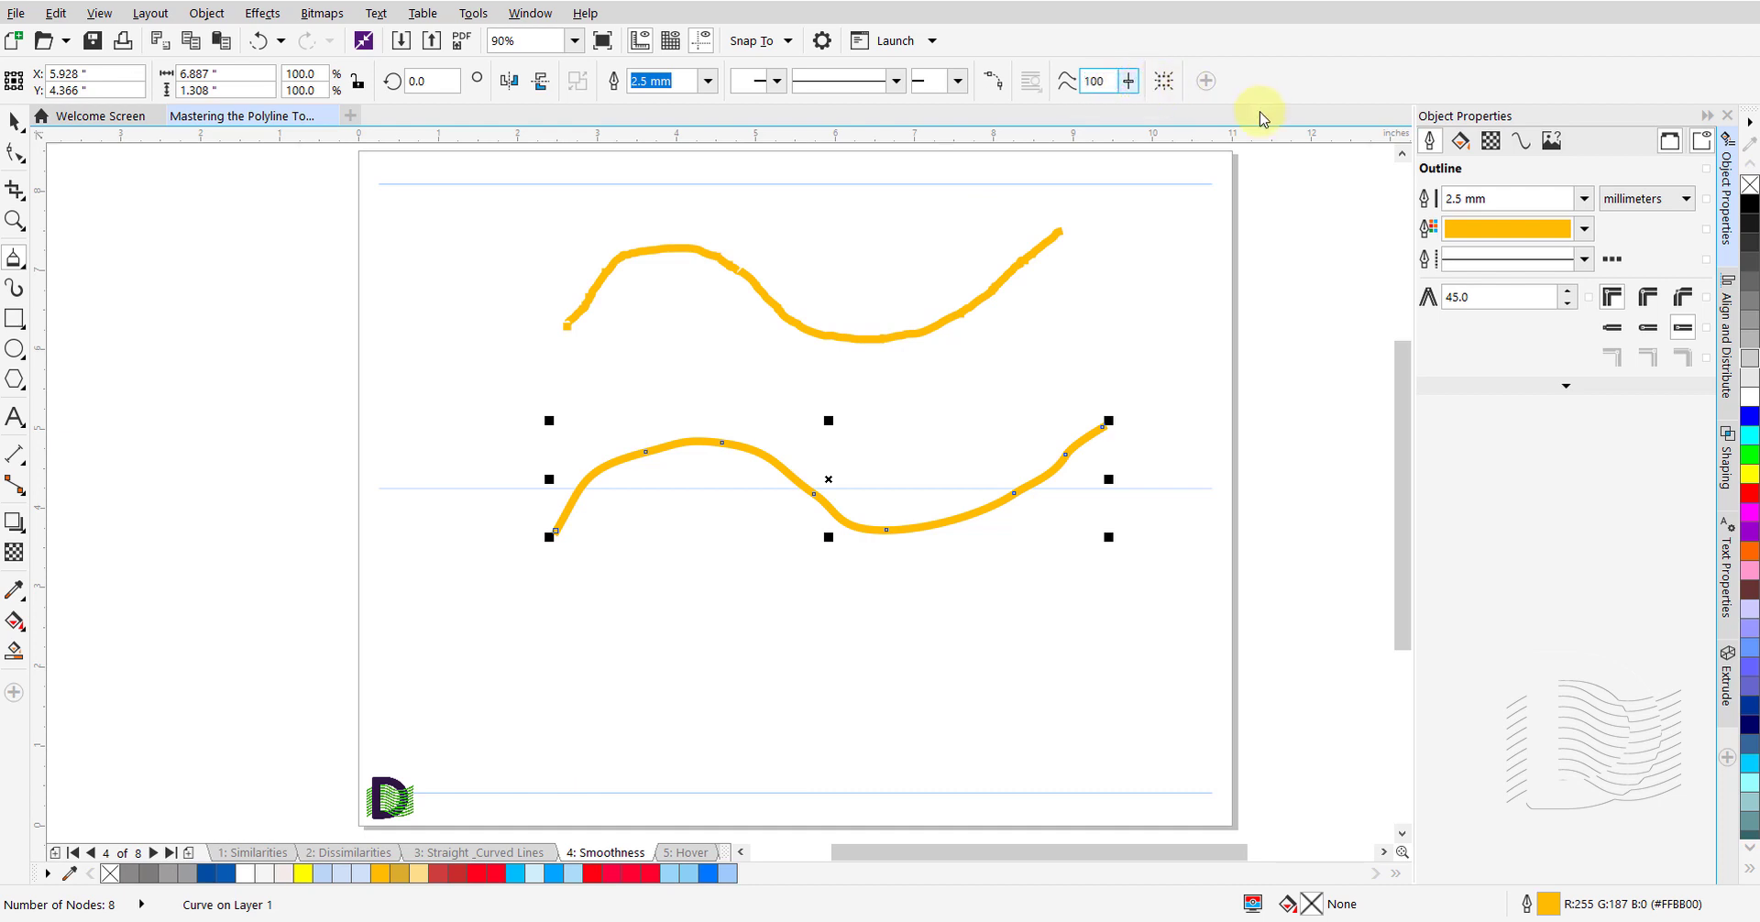
pyautogui.click(548, 750)
pyautogui.moveTo(548, 750)
pyautogui.mouseDown()
pyautogui.moveTo(610, 673)
pyautogui.moveTo(704, 644)
pyautogui.moveTo(798, 714)
pyautogui.moveTo(896, 737)
pyautogui.moveTo(955, 727)
pyautogui.moveTo(1070, 639)
pyautogui.mouseUp()
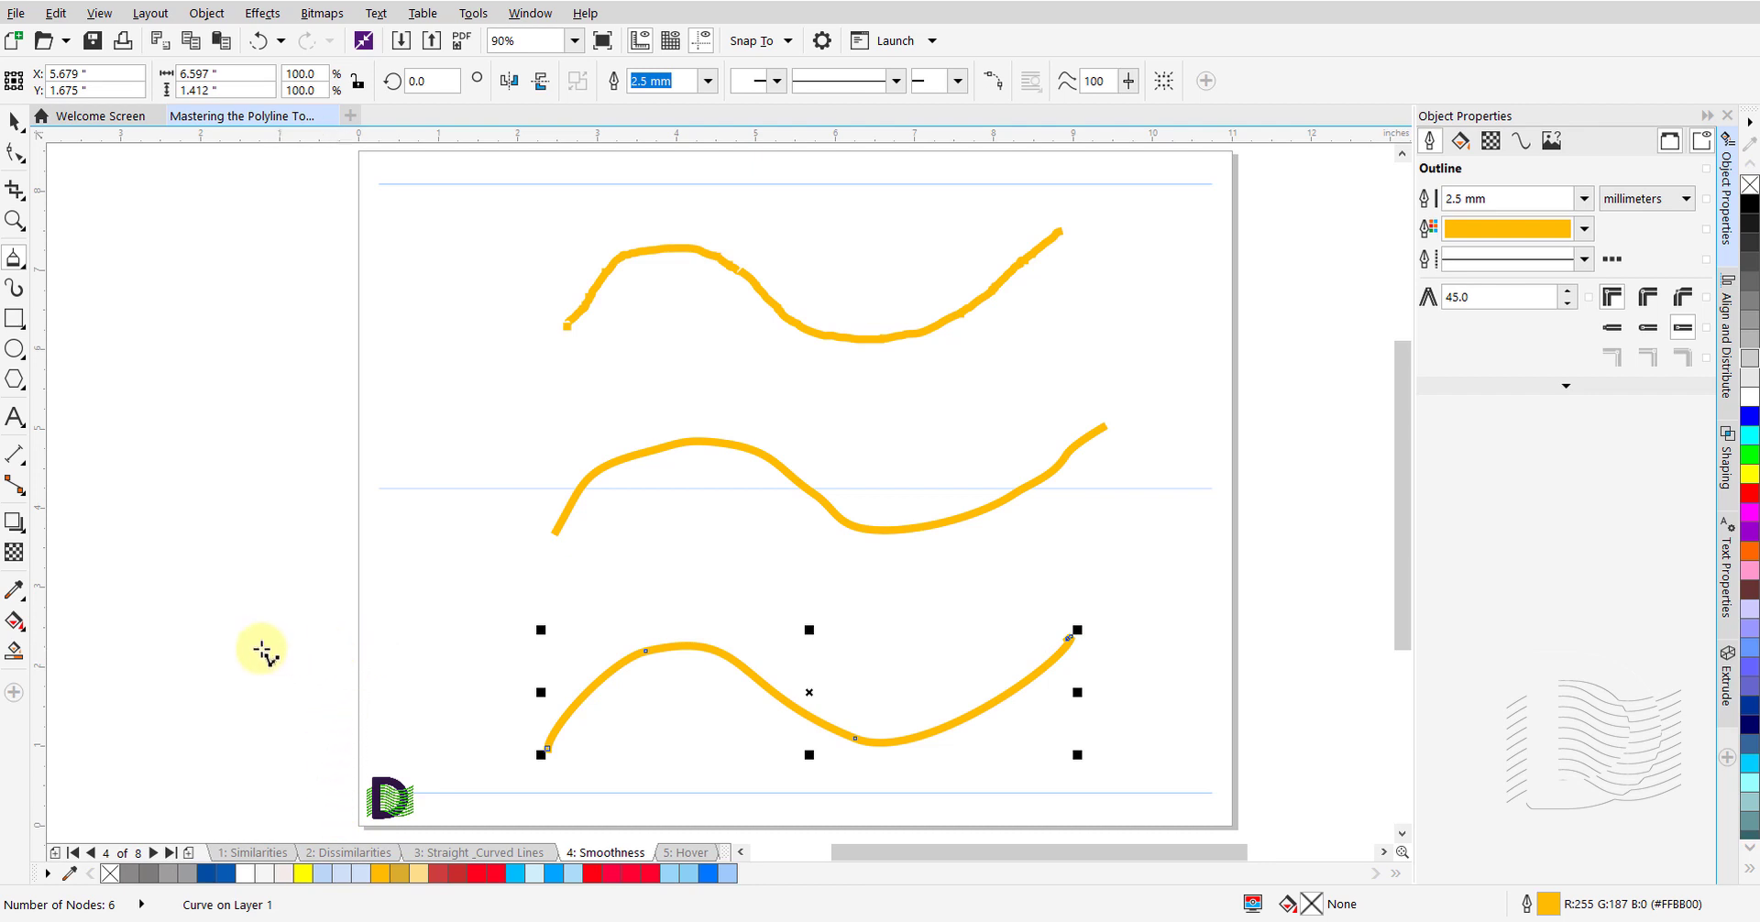
# Inspect the nodes of the three wavy curves with the Shape tool to compare the smoothing settings, then deselect everything
pyautogui.press('space')
pyautogui.click(277, 513)
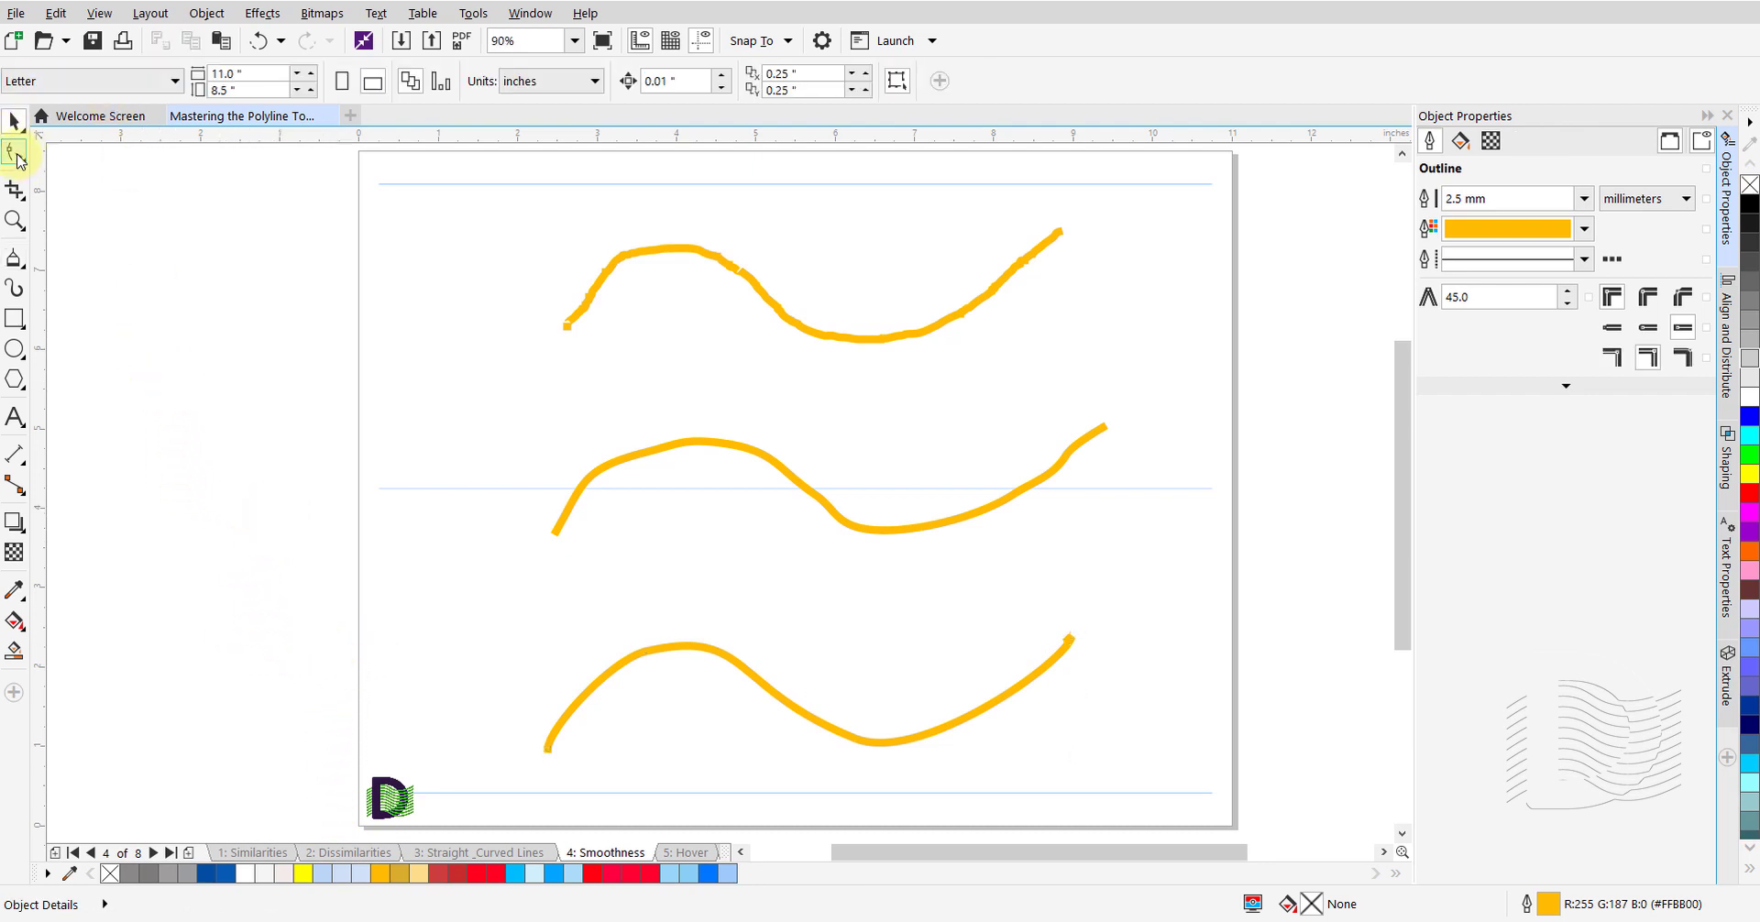
pyautogui.click(18, 156)
pyautogui.click(836, 337)
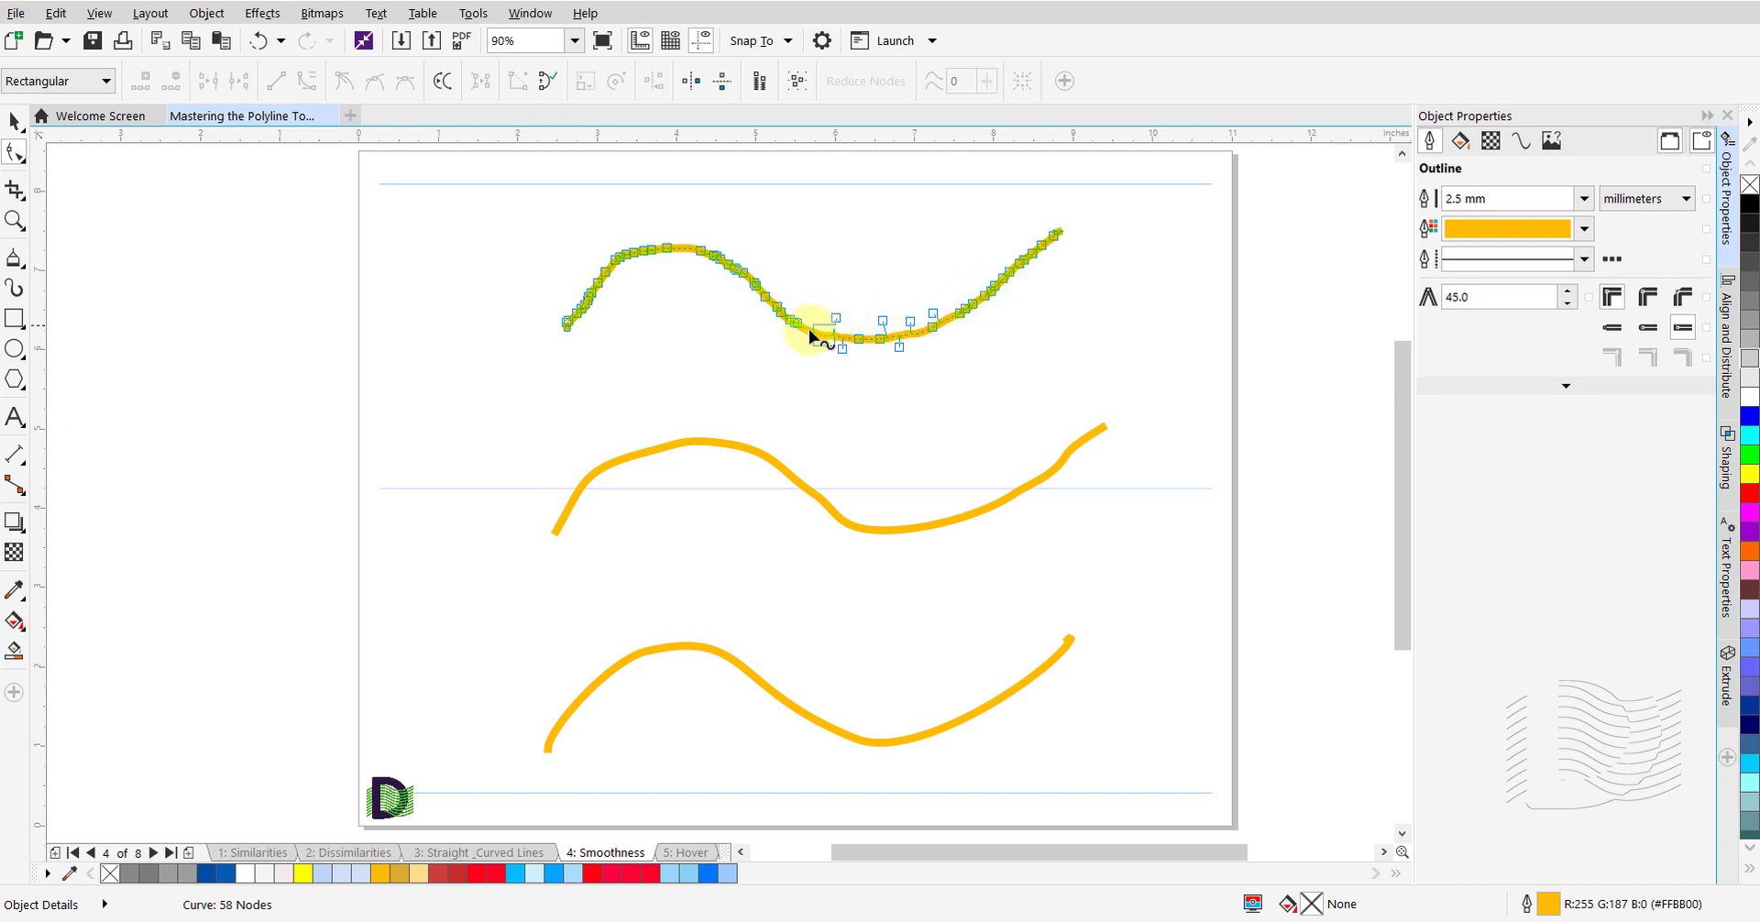
pyautogui.click(880, 340)
pyautogui.click(860, 527)
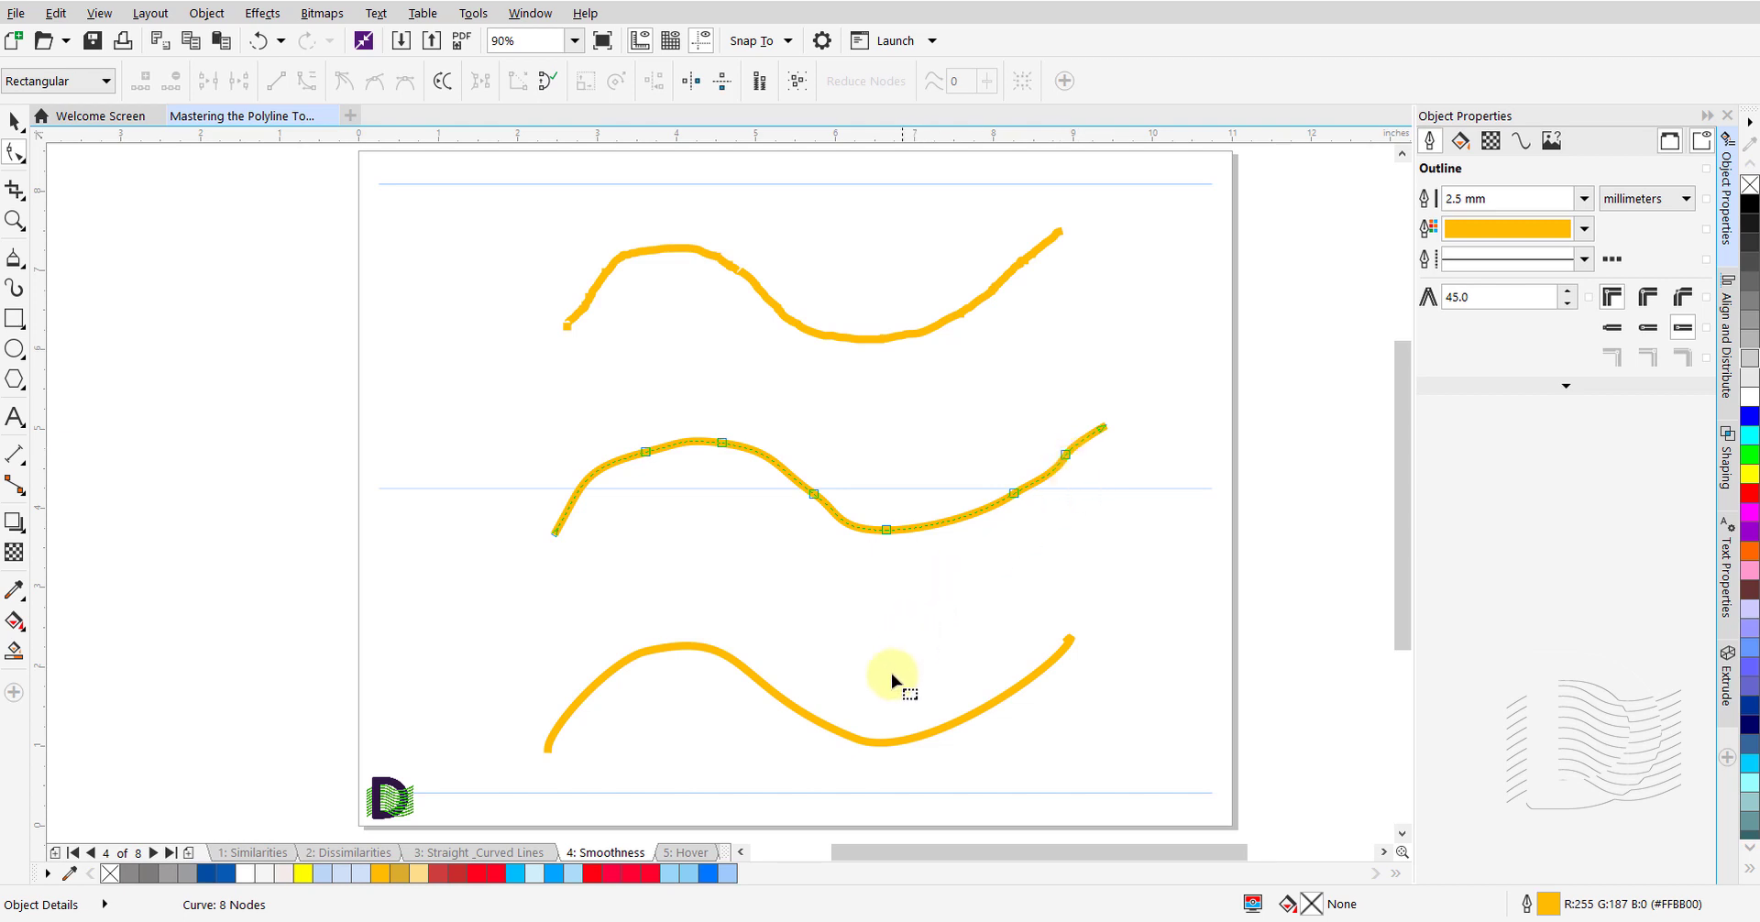
pyautogui.click(835, 728)
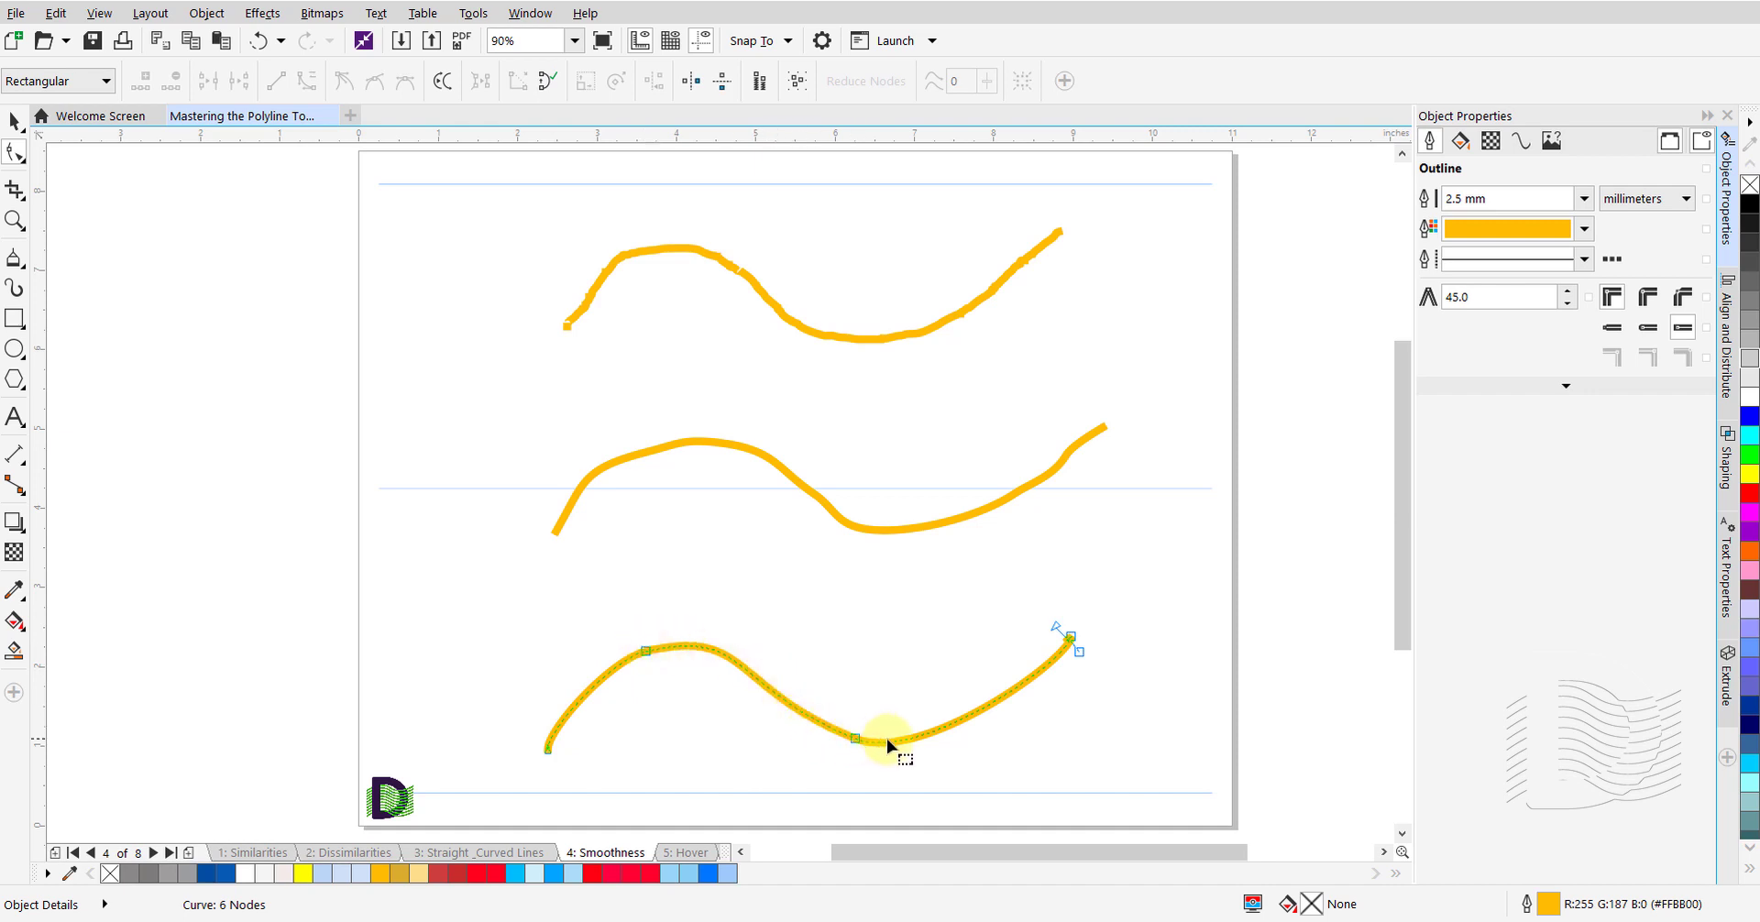
pyautogui.click(1070, 642)
pyautogui.press('space')
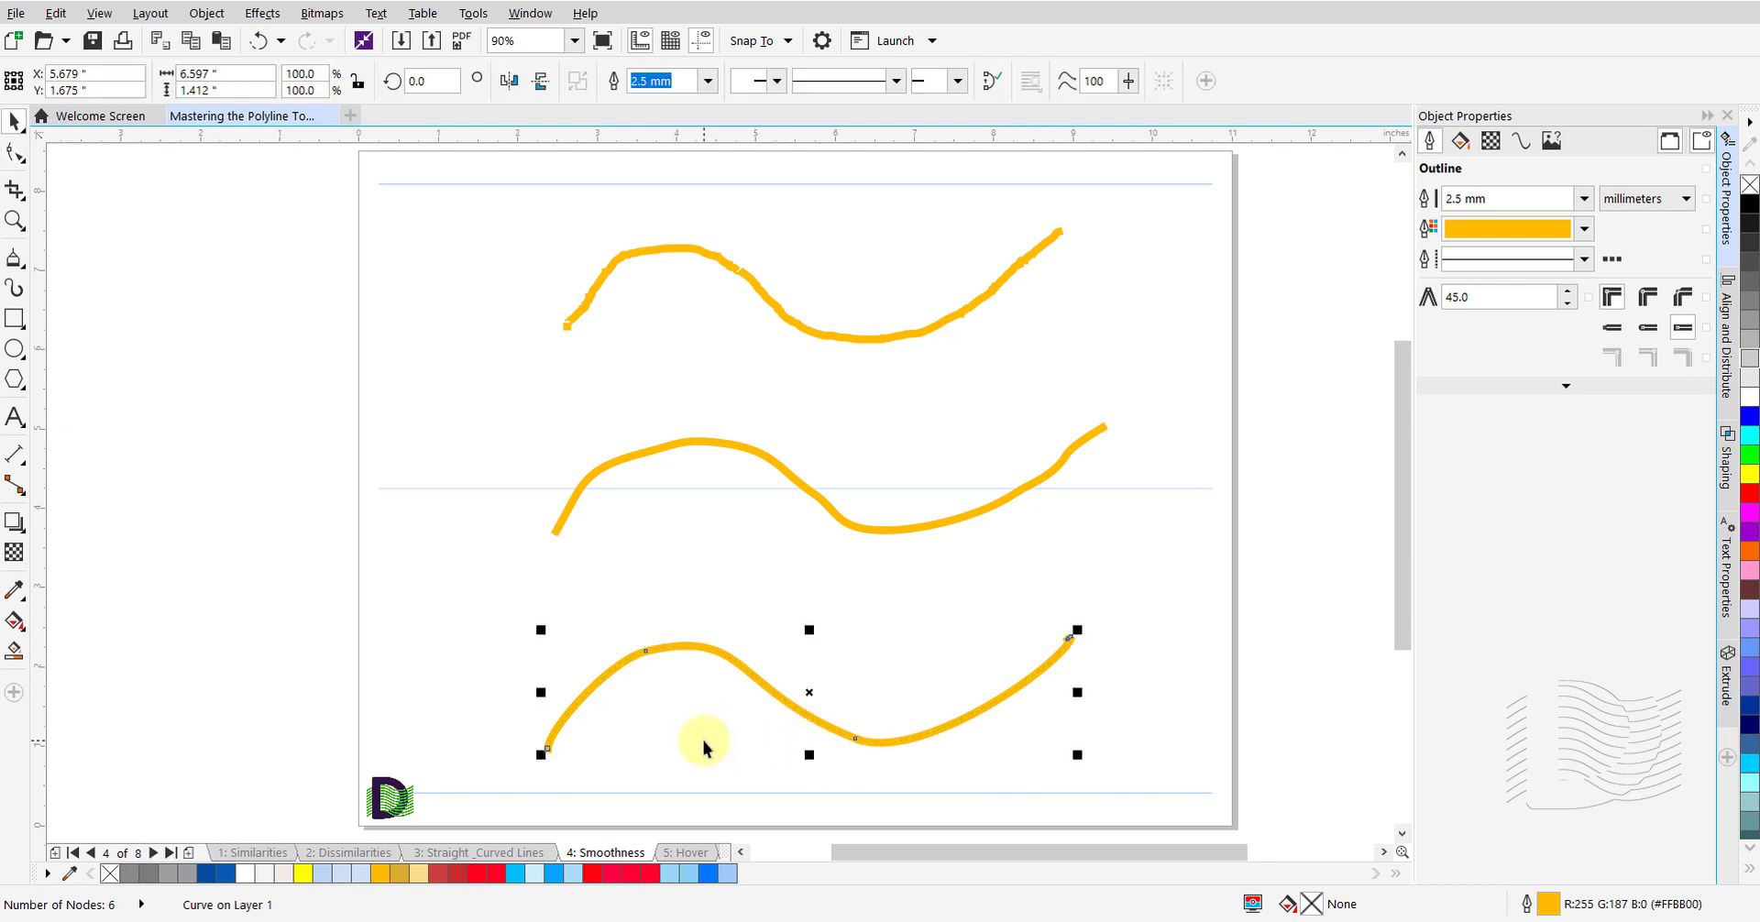
pyautogui.click(469, 697)
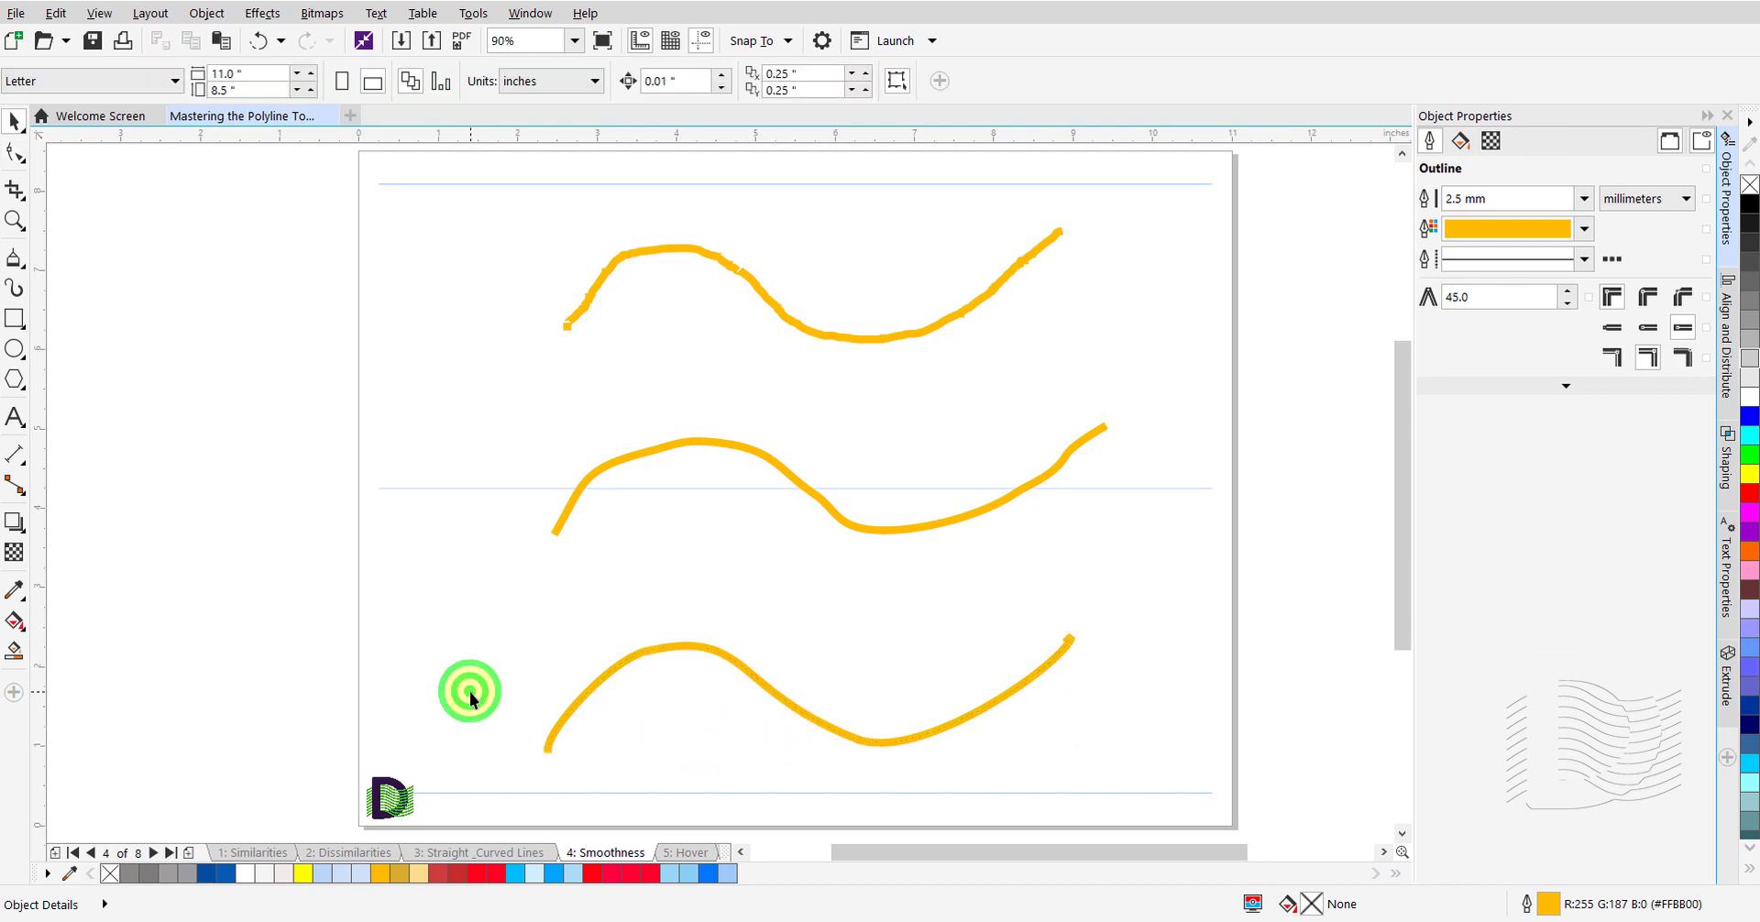
# On page 5: Hover, draw a polyline of two connected large circular arcs forming an S, about 8.12 by 7.16 inches
pyautogui.click(686, 853)
pyautogui.click(15, 259)
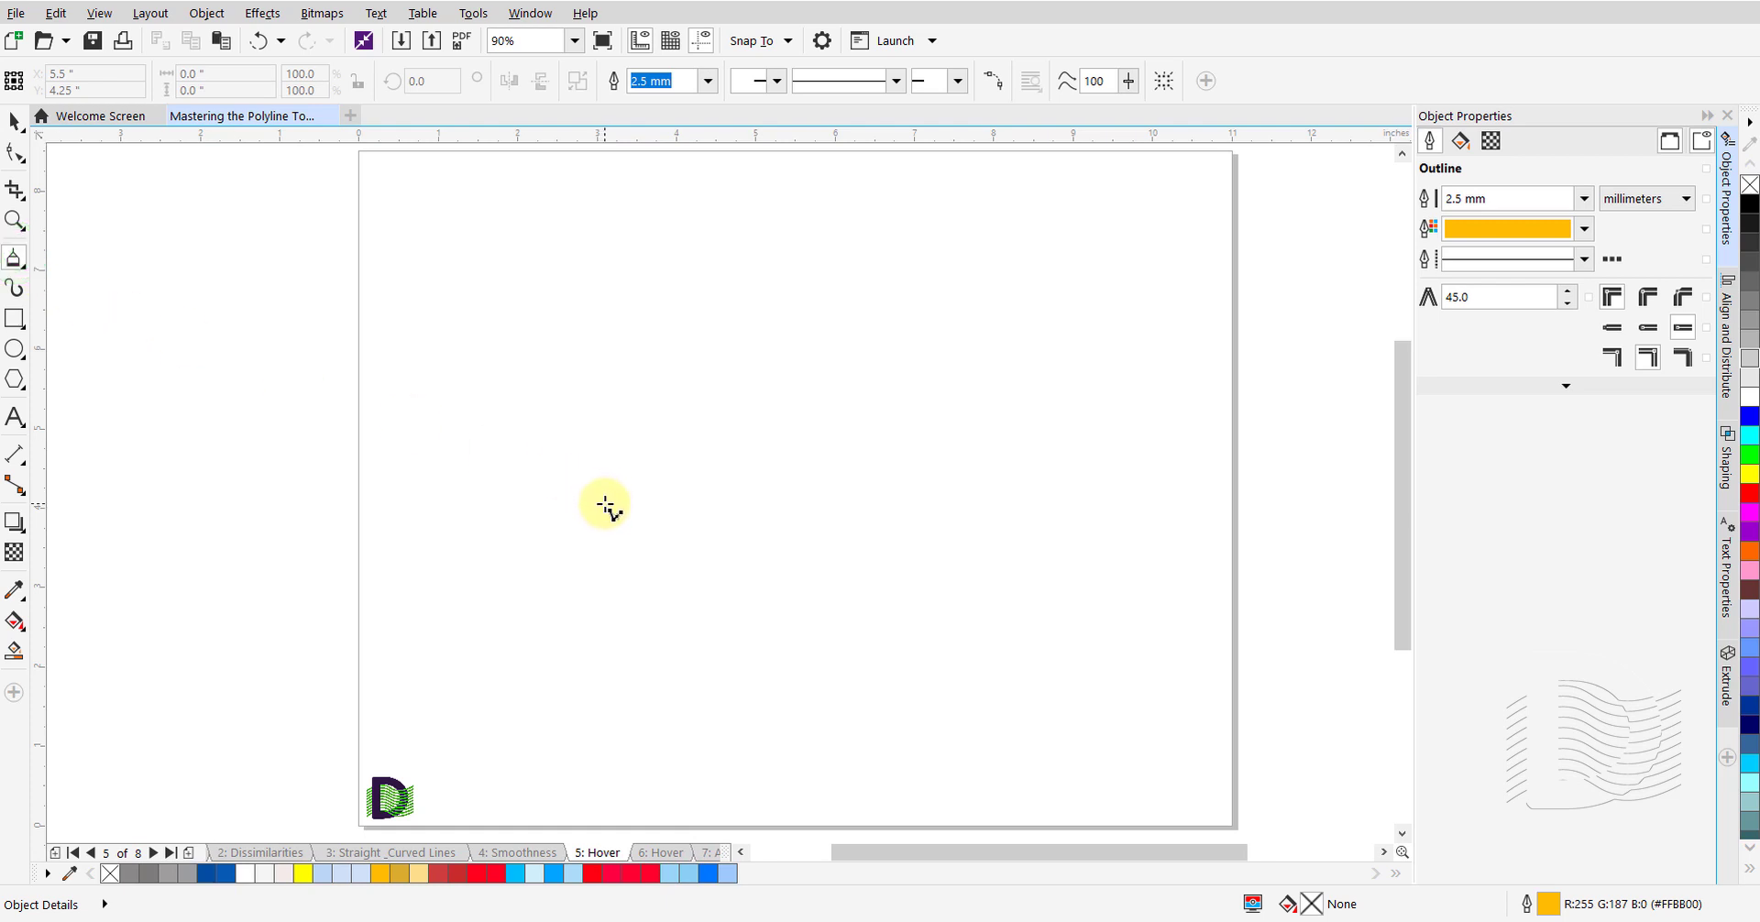
pyautogui.click(459, 747)
pyautogui.moveTo(460, 748)
pyautogui.mouseDown()
pyautogui.moveTo(449, 686)
pyautogui.moveTo(473, 627)
pyautogui.moveTo(596, 526)
pyautogui.moveTo(714, 470)
pyautogui.mouseUp()
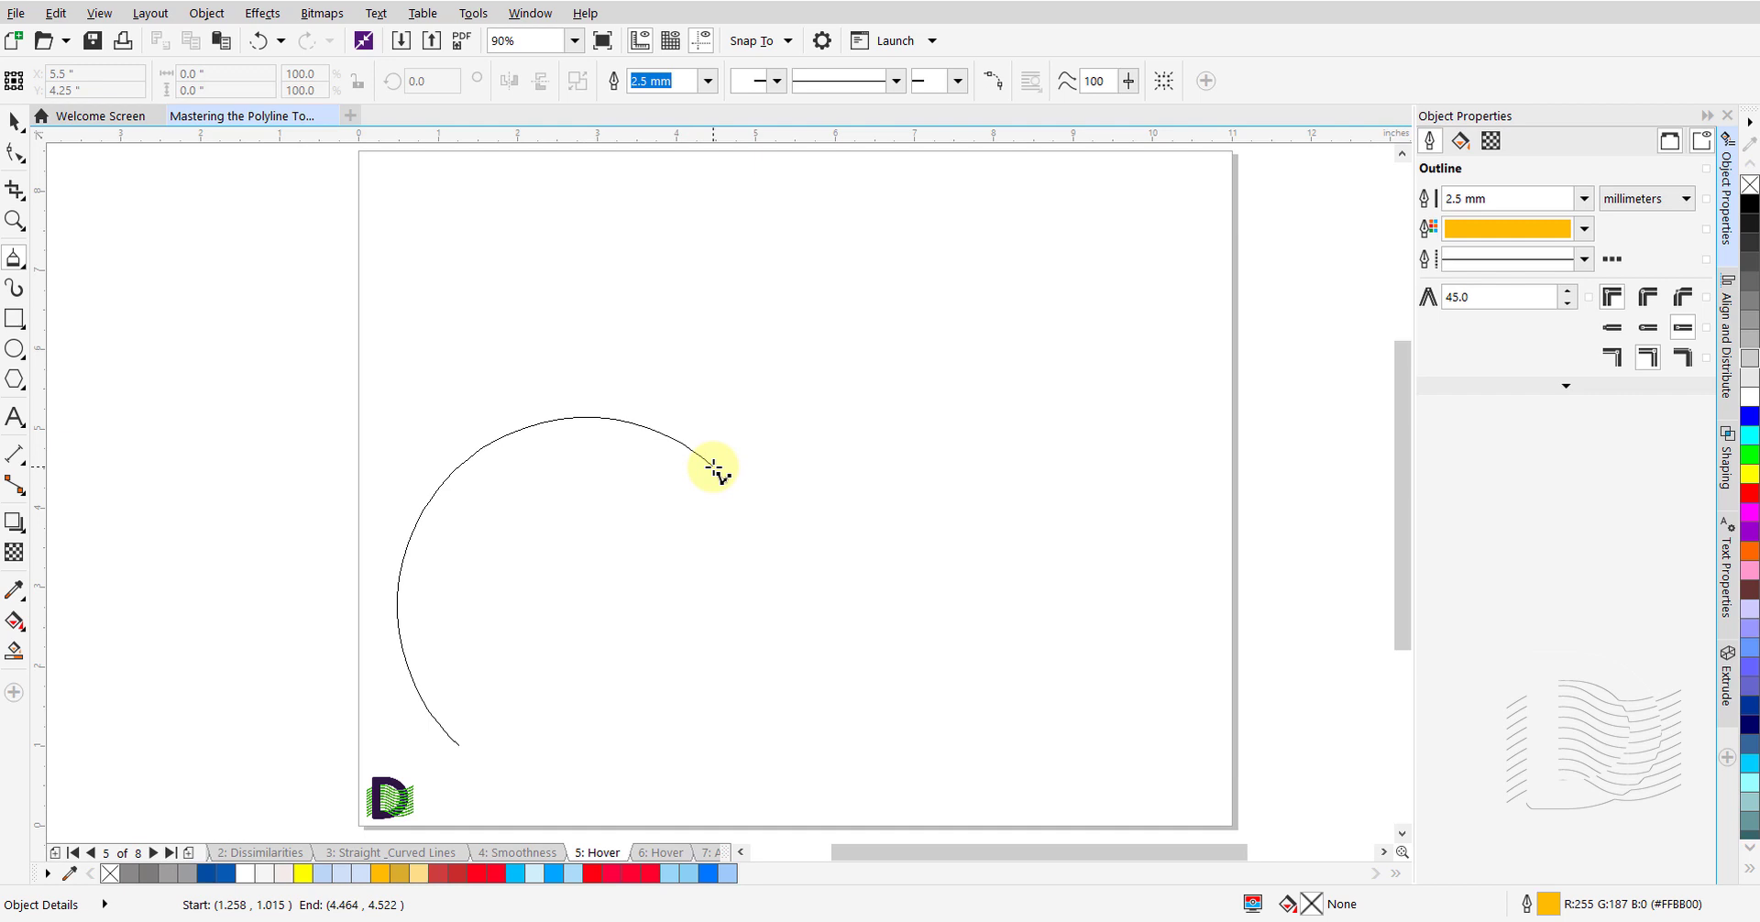
pyautogui.click(714, 469)
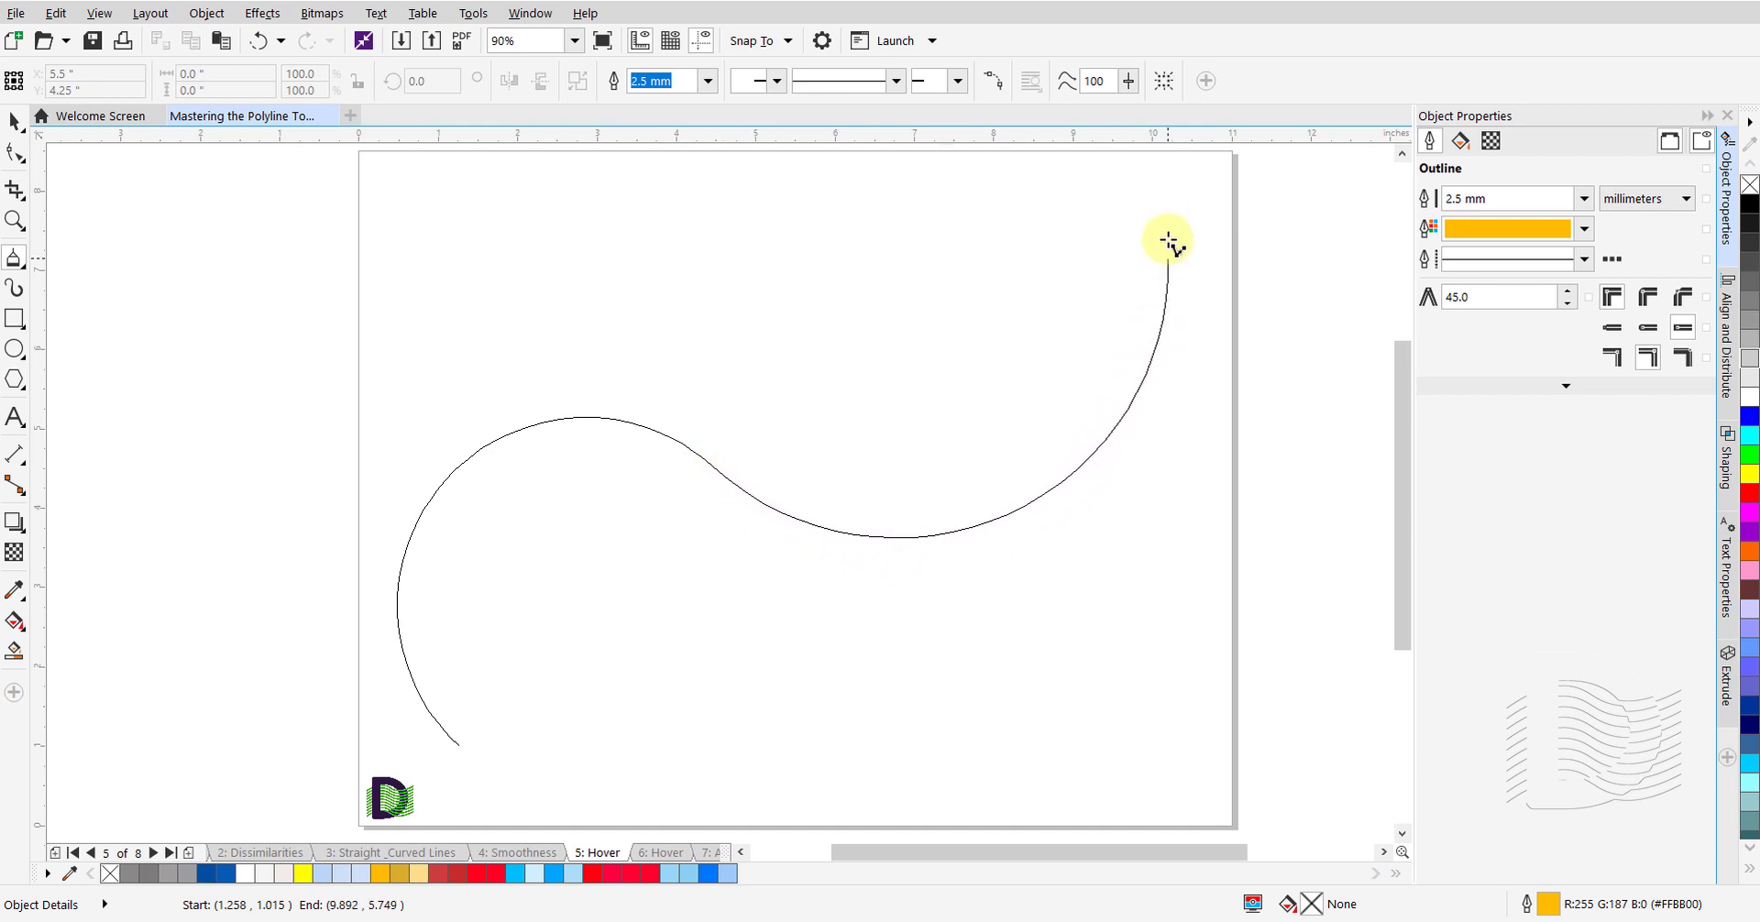
pyautogui.doubleClick(978, 178)
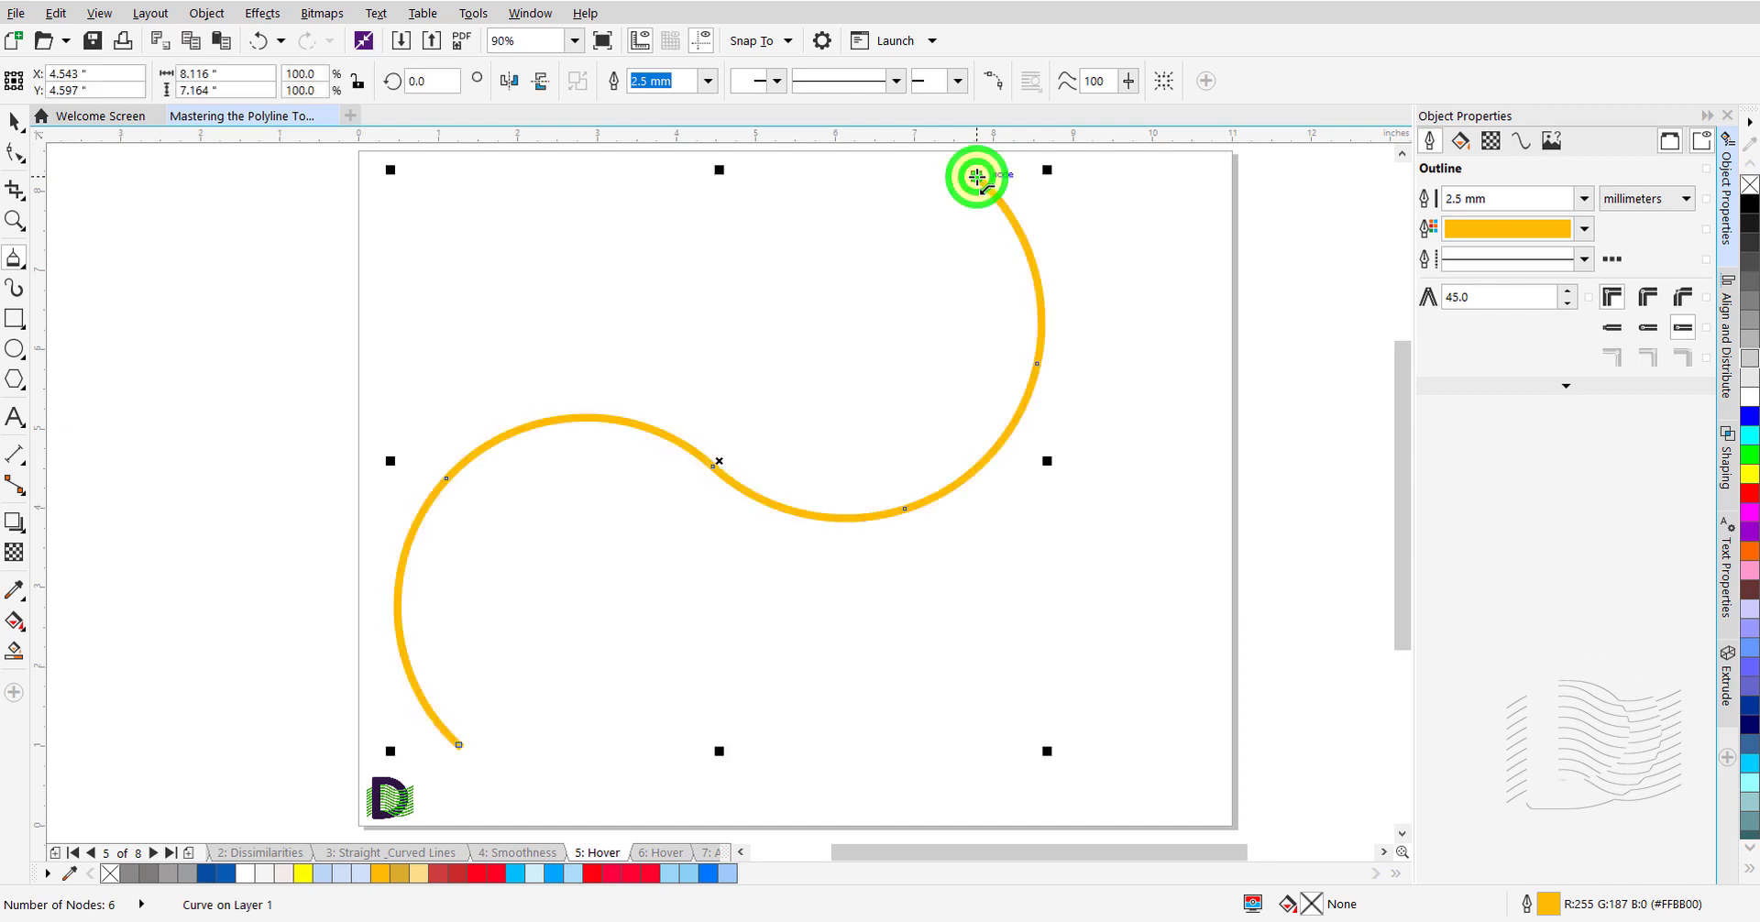
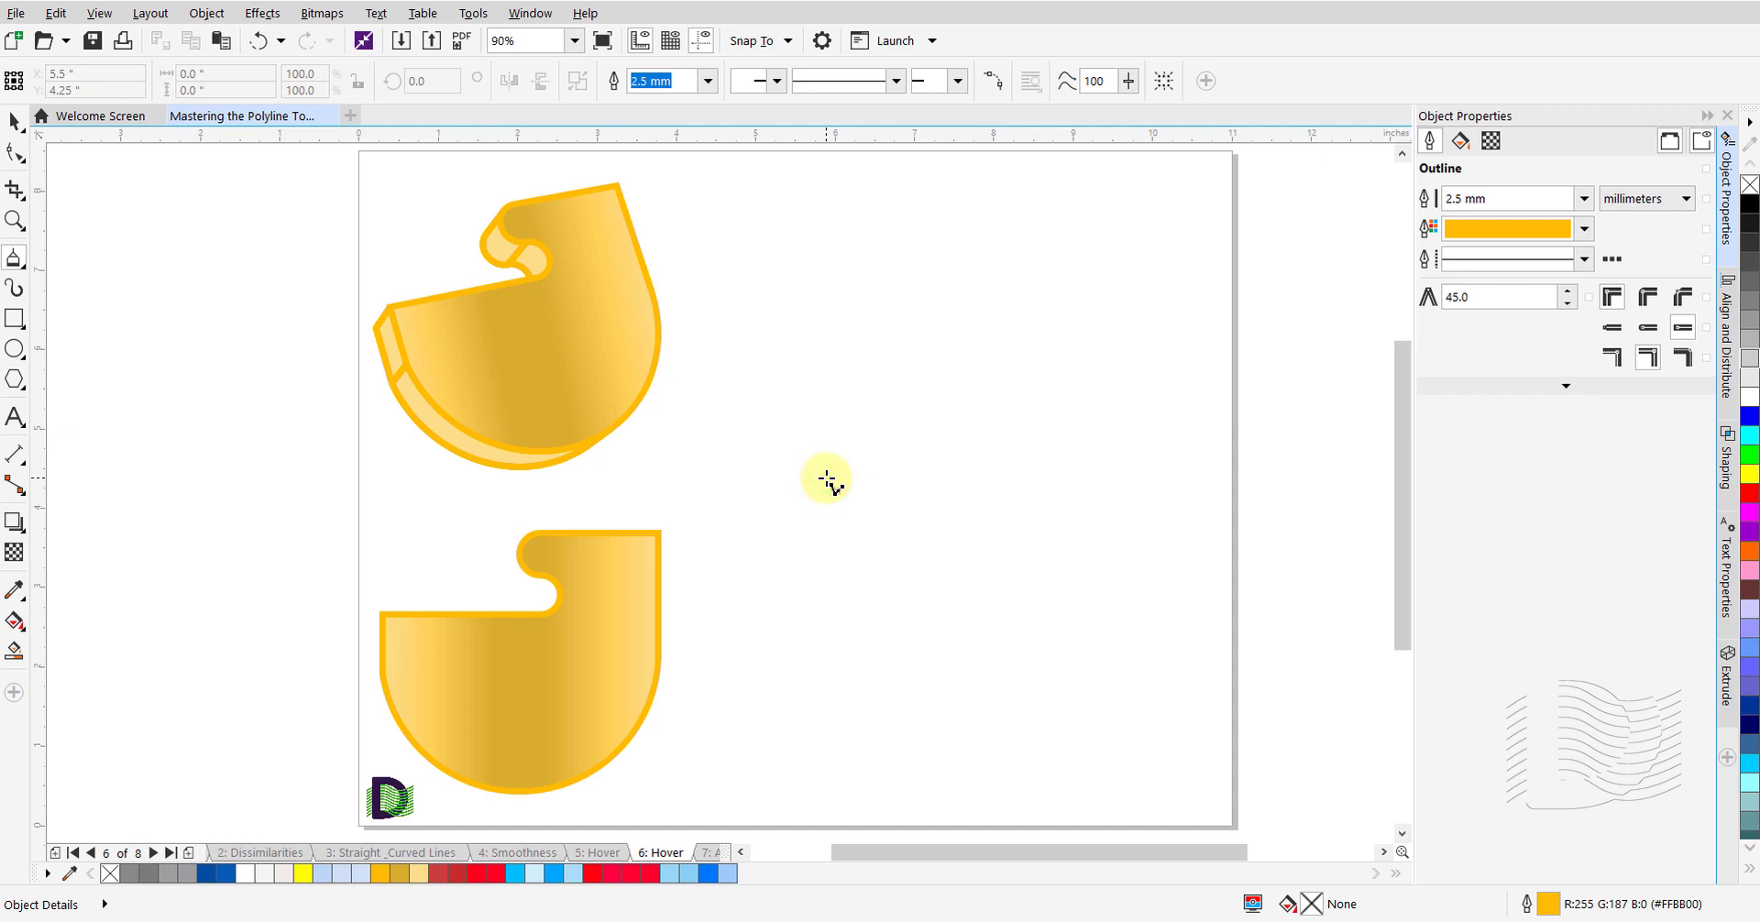
# On page 6: Hover, start a polyline with a horizontal segment about 2.13 inches long continuing into two small opposing arcs
pyautogui.click(827, 478)
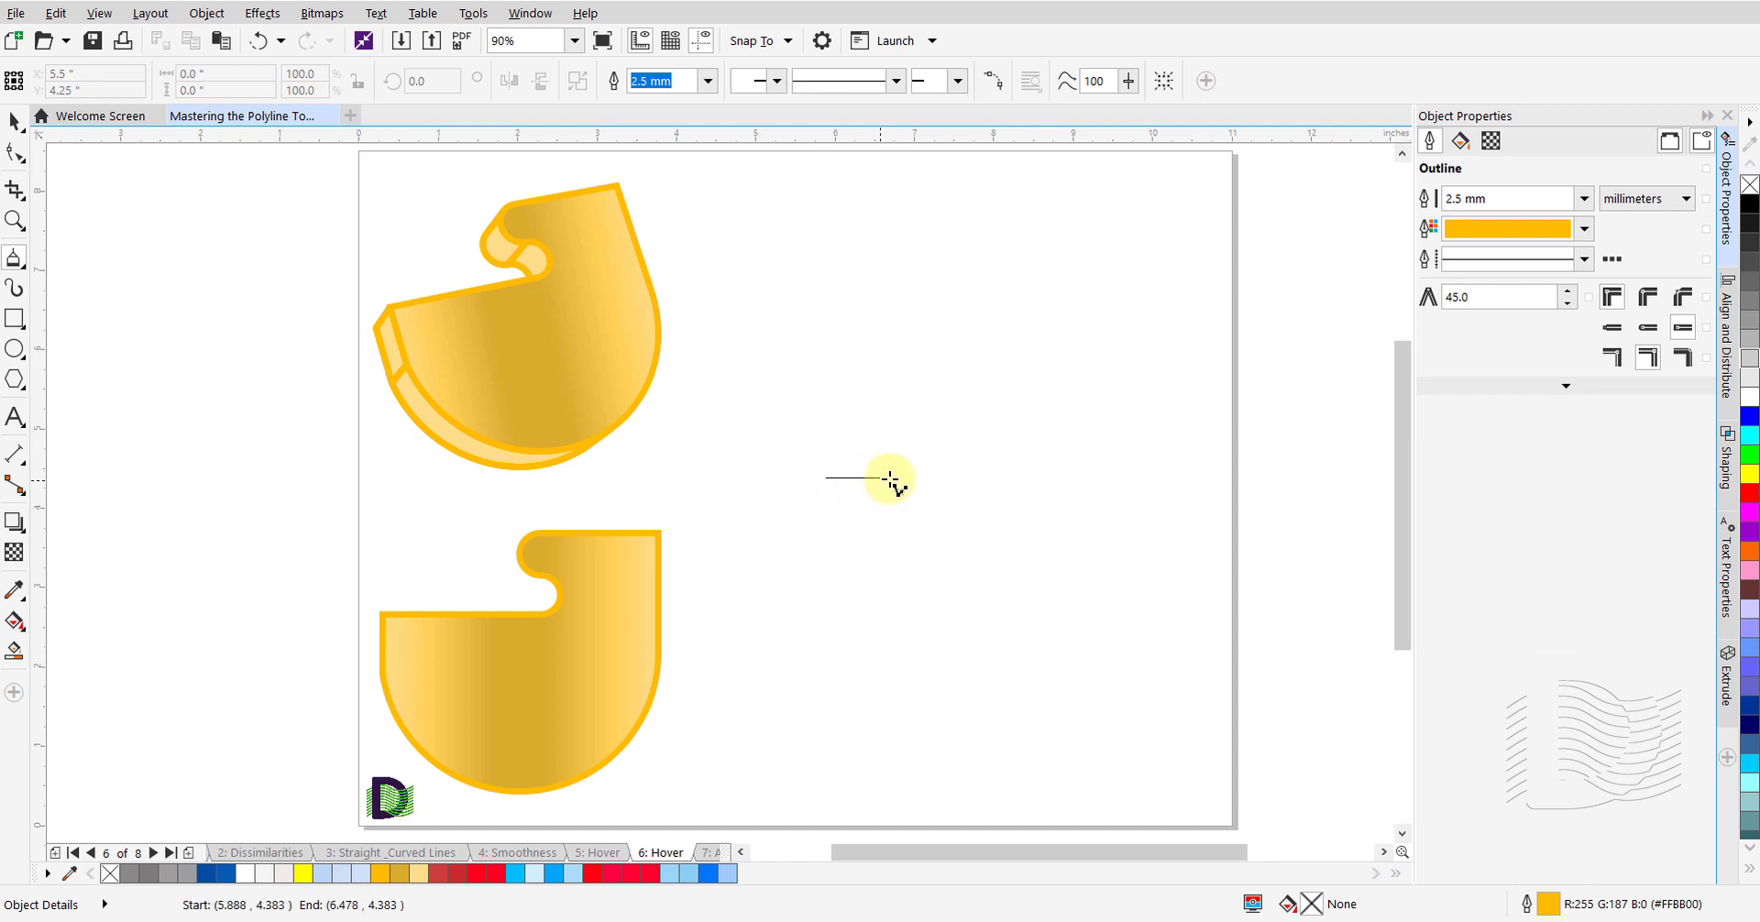
pyautogui.click(995, 477)
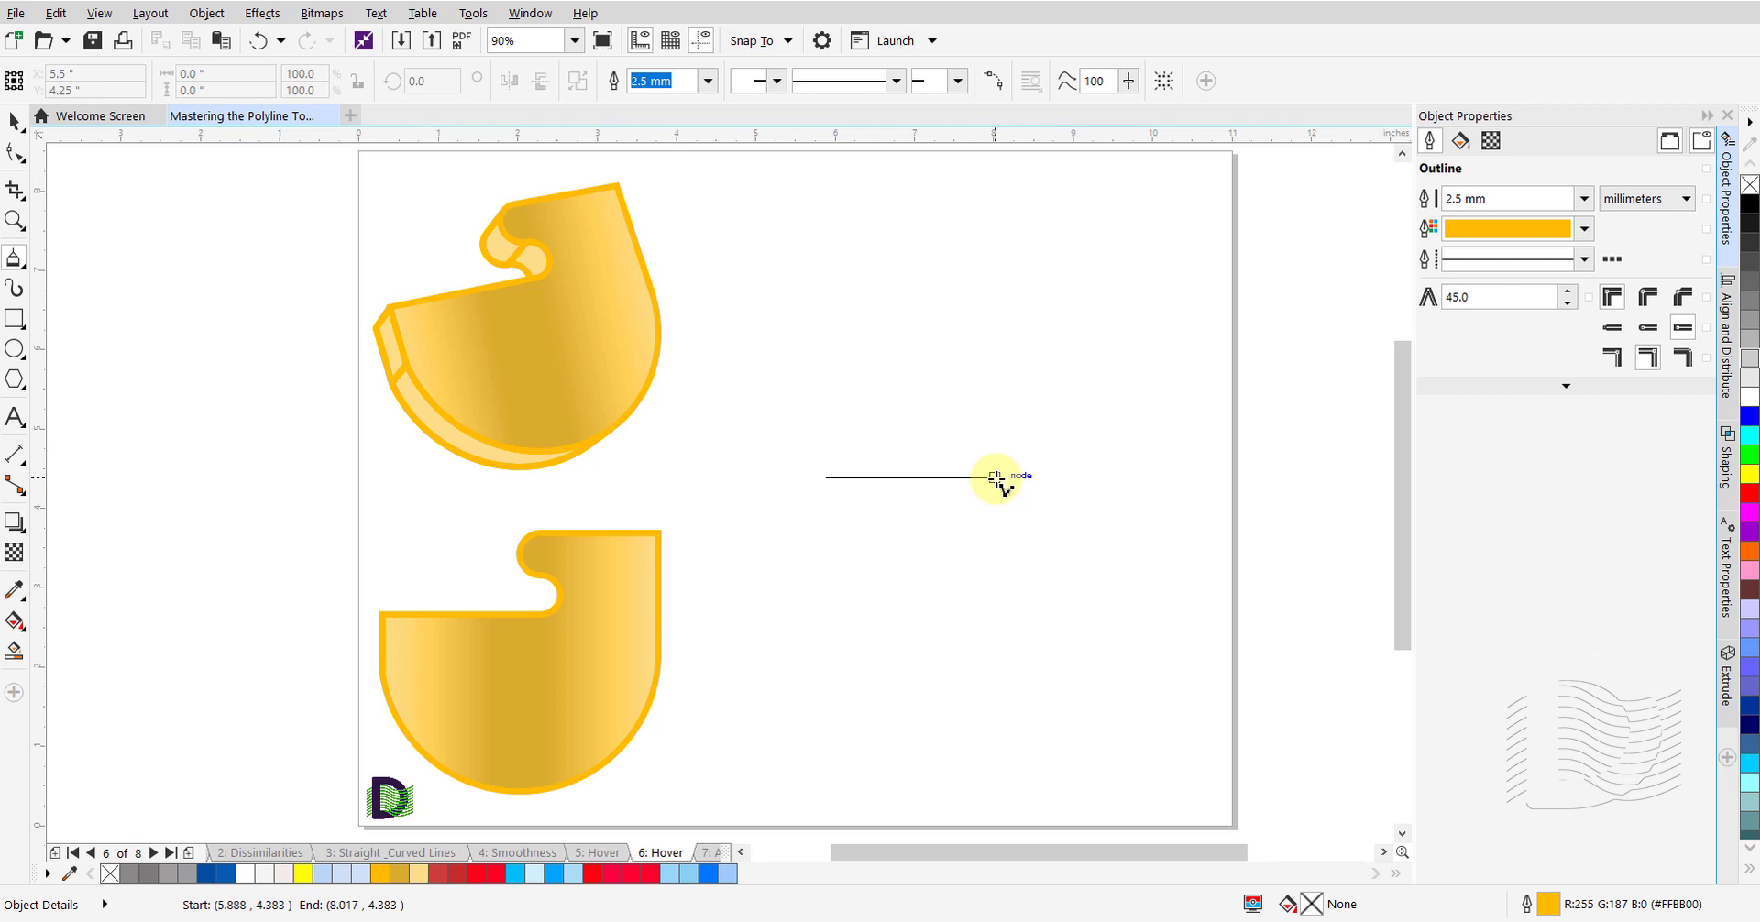
pyautogui.moveTo(996, 477)
pyautogui.mouseDown()
pyautogui.moveTo(1001, 500)
pyautogui.moveTo(1002, 443)
pyautogui.moveTo(994, 507)
pyautogui.moveTo(993, 446)
pyautogui.mouseUp()
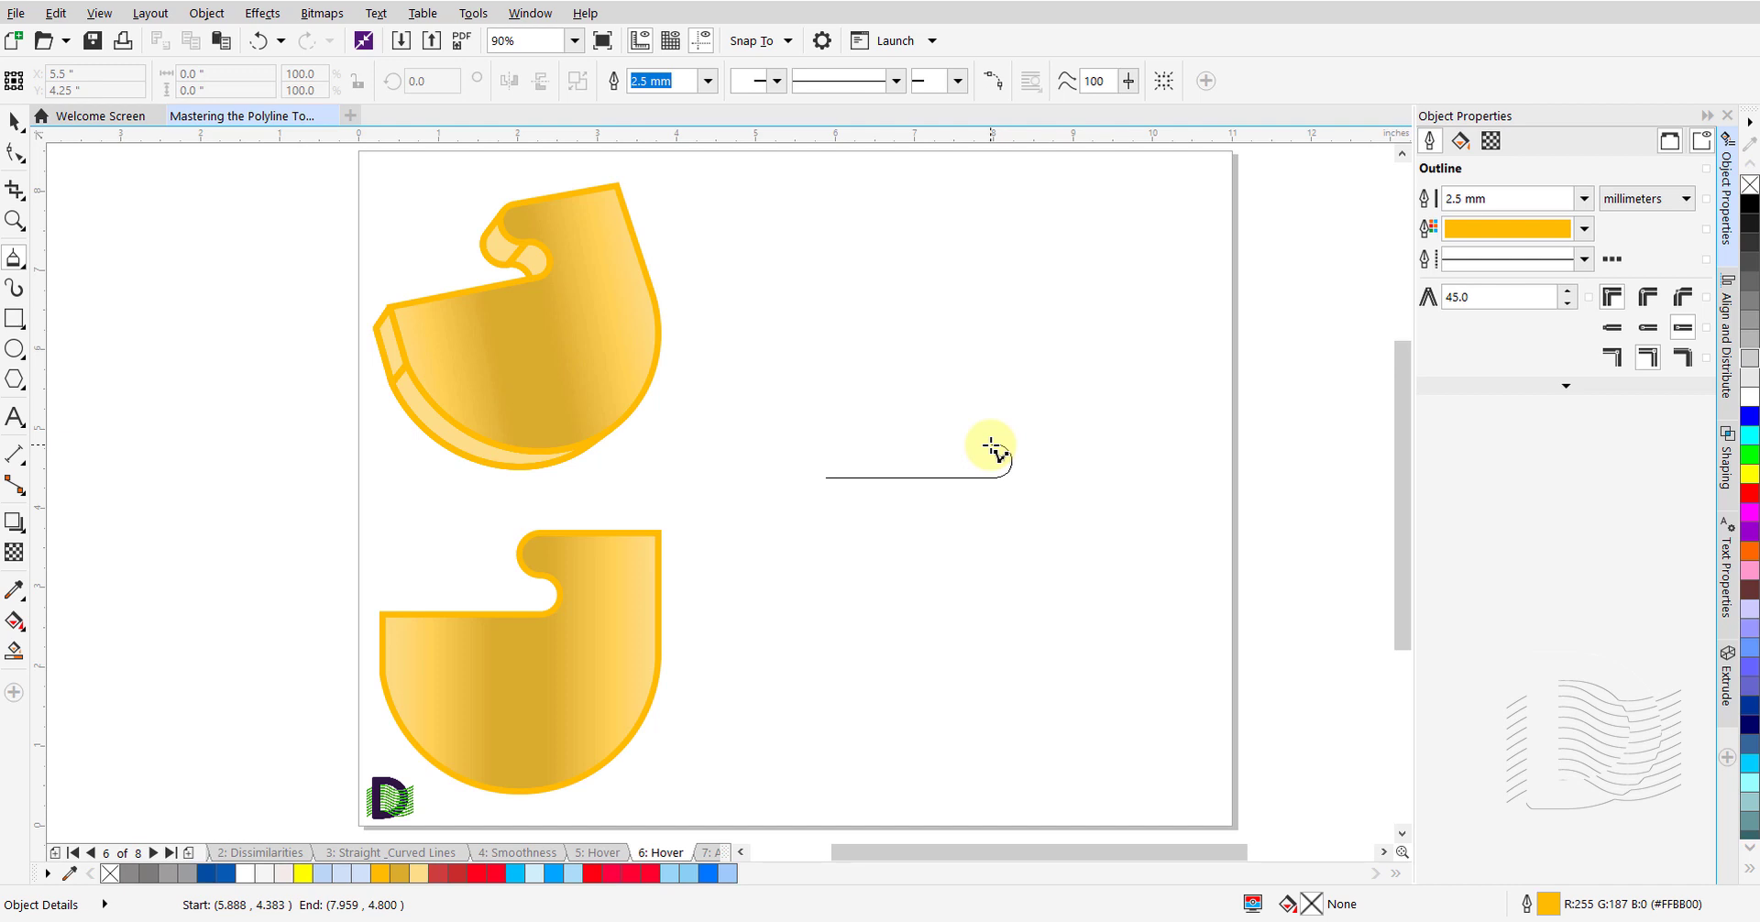
pyautogui.click(991, 446)
pyautogui.moveTo(992, 445)
pyautogui.mouseDown()
pyautogui.moveTo(965, 423)
pyautogui.moveTo(983, 409)
pyautogui.mouseUp()
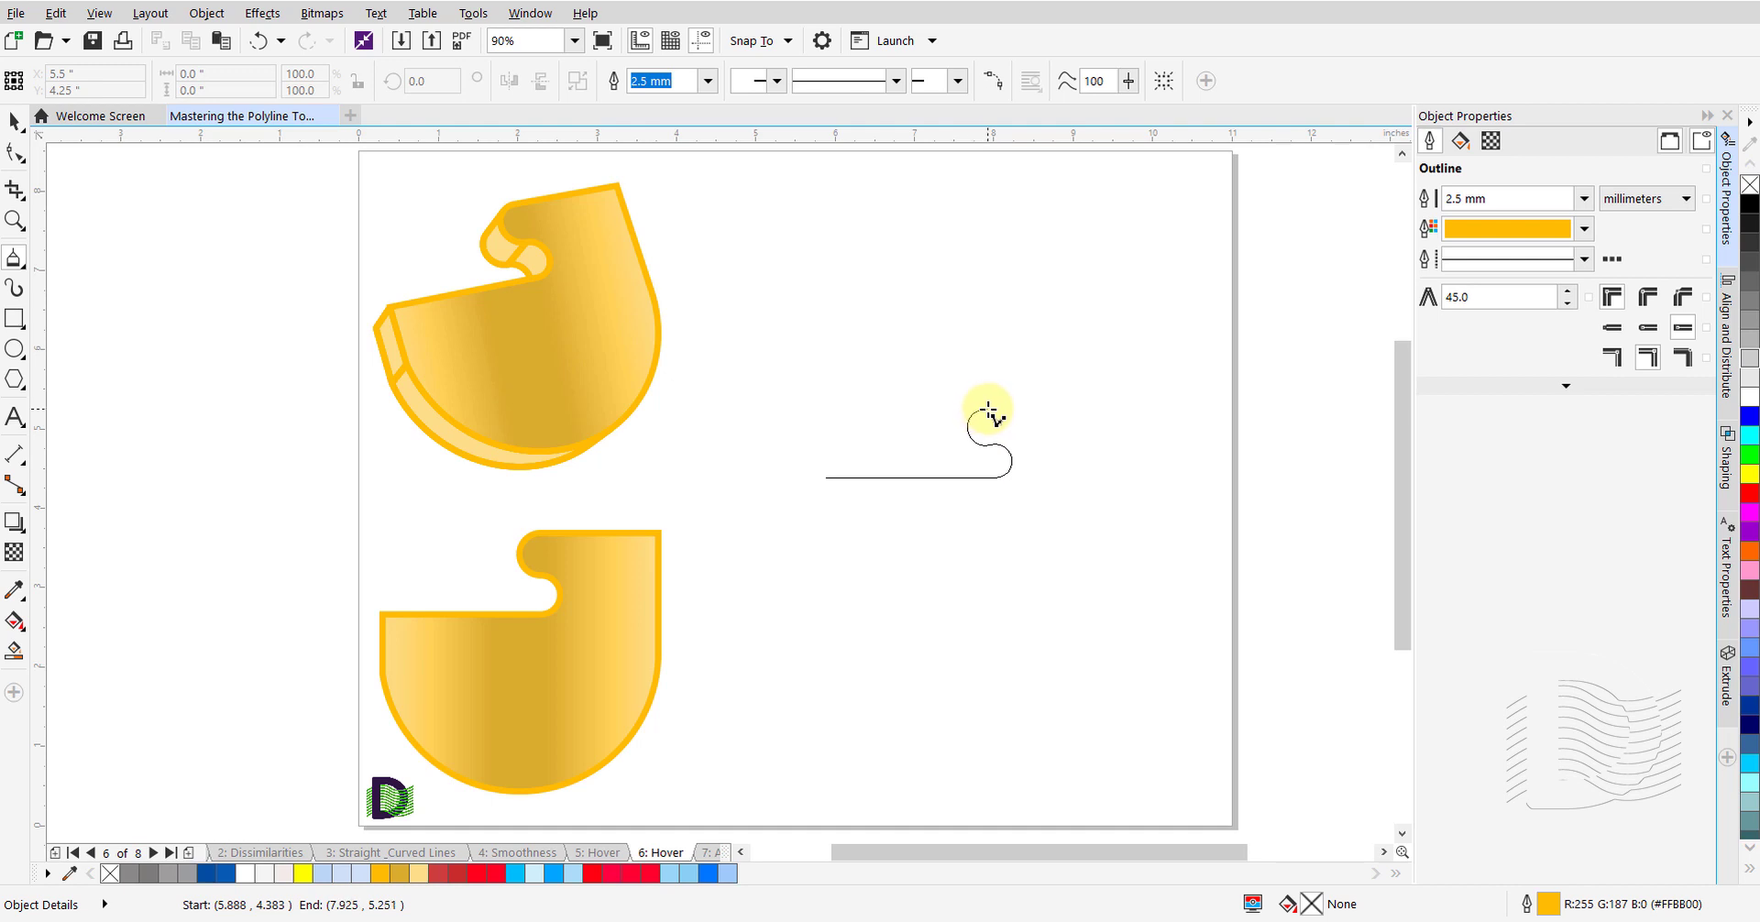
pyautogui.click(989, 409)
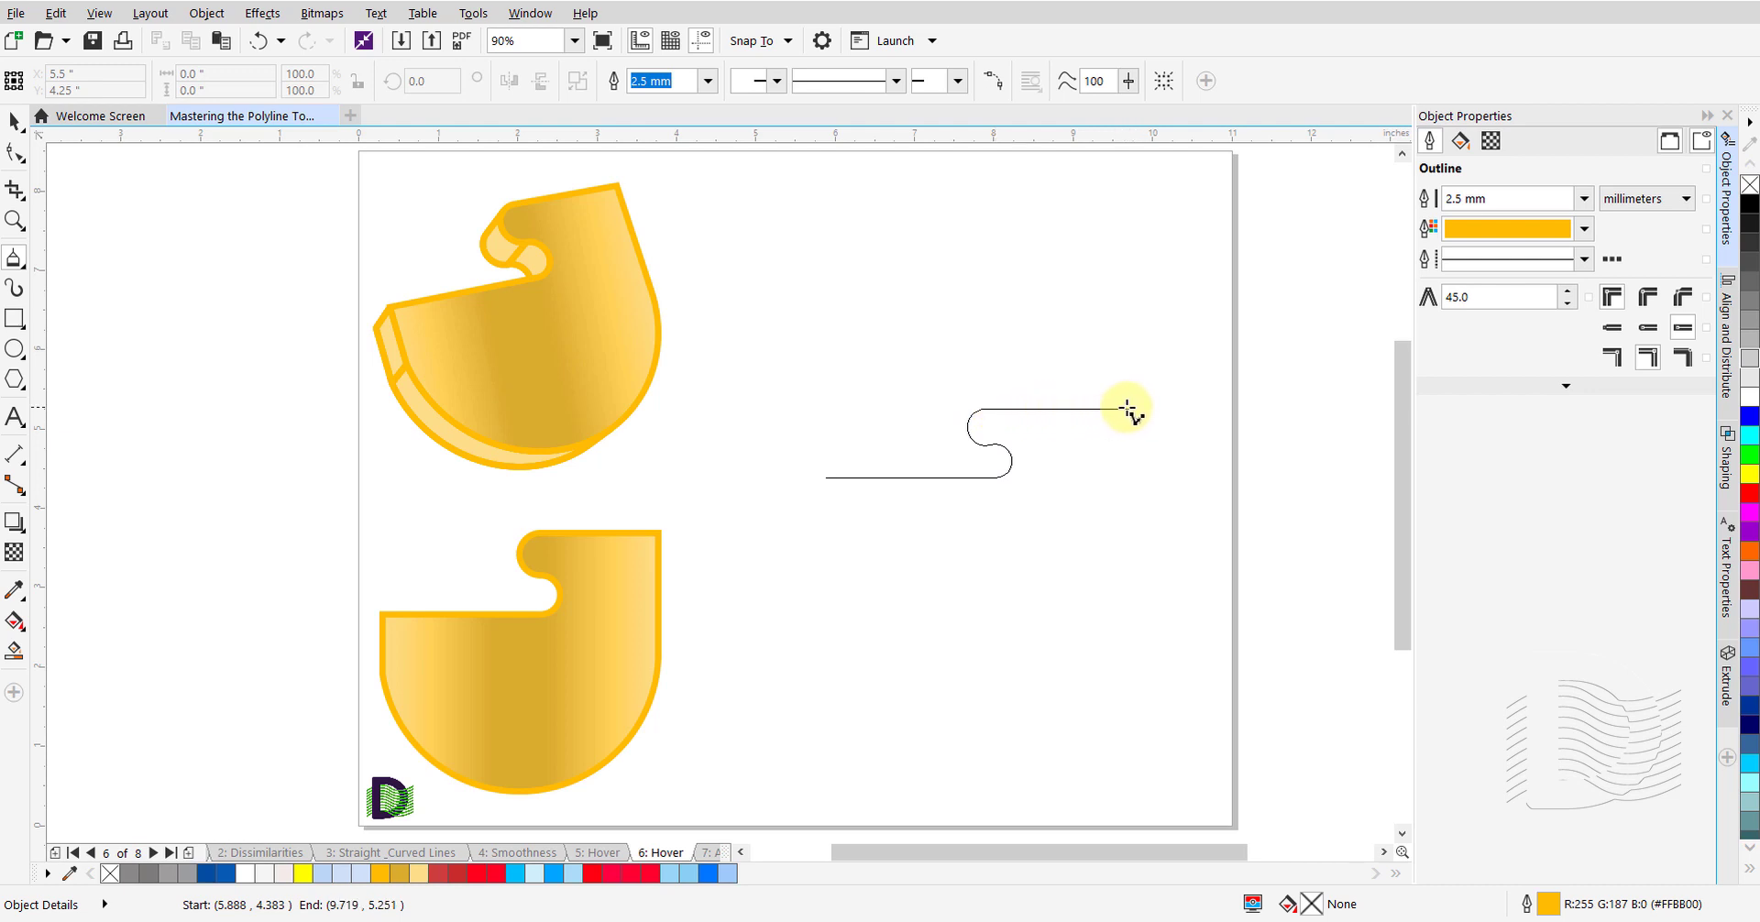
# Add the straight upper edge, a vertical side and a large semicircular base, then close the shape at its start node, about 3.59 by 3.92 inches overall
pyautogui.click(1111, 409)
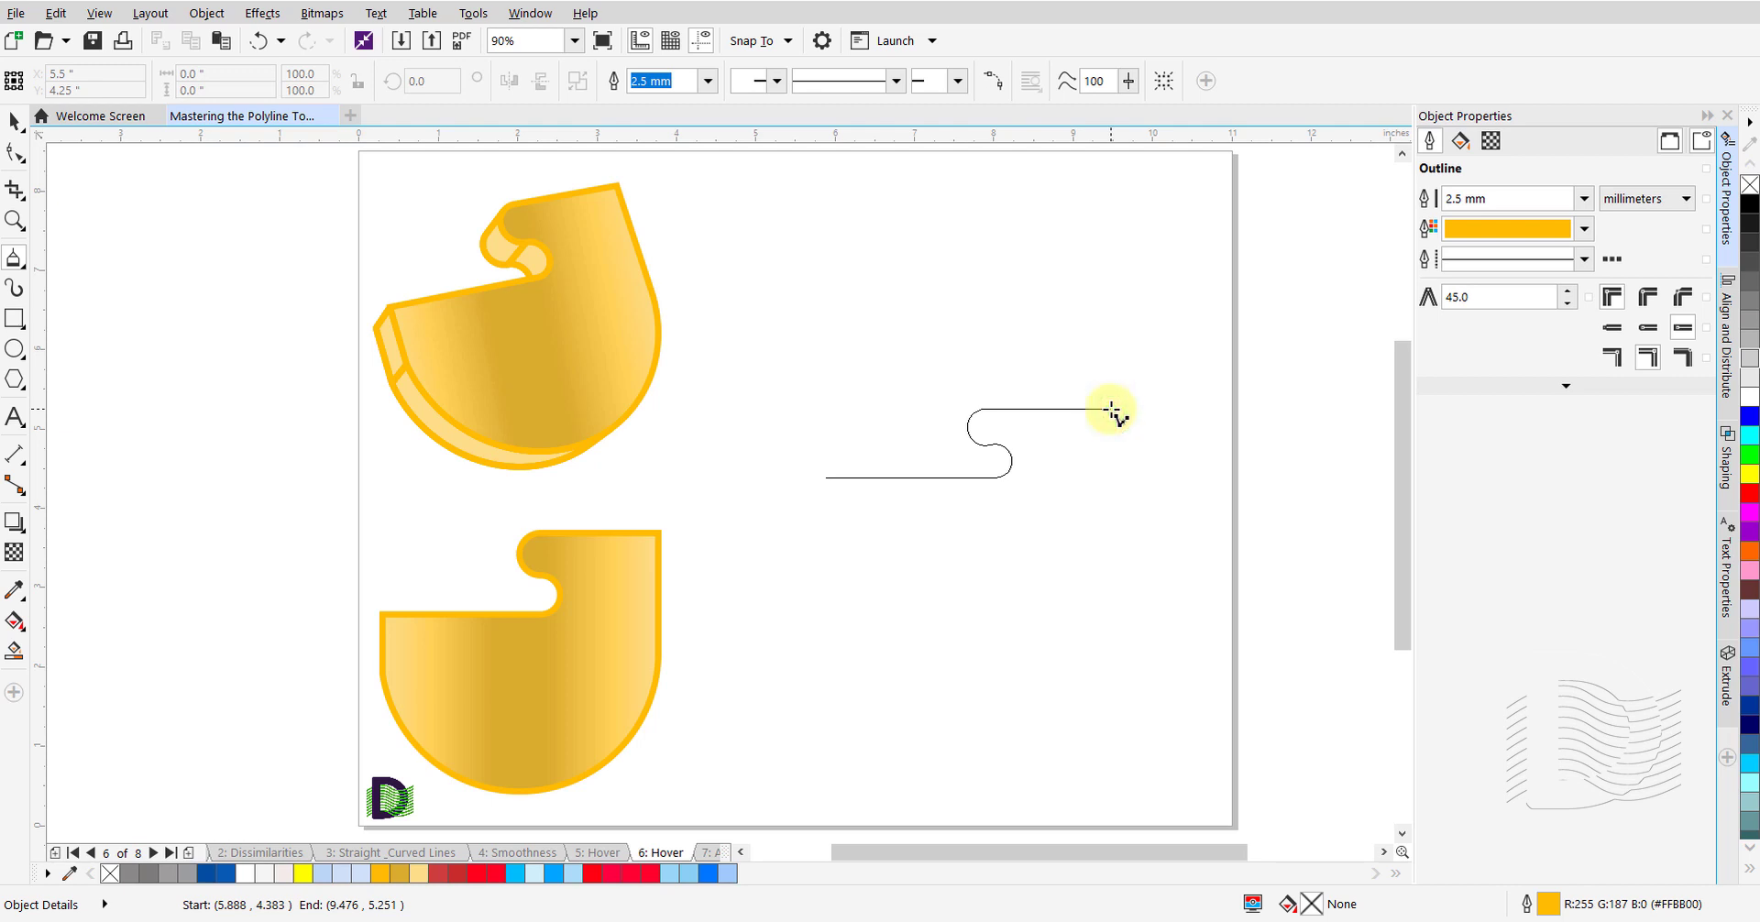
pyautogui.click(1112, 579)
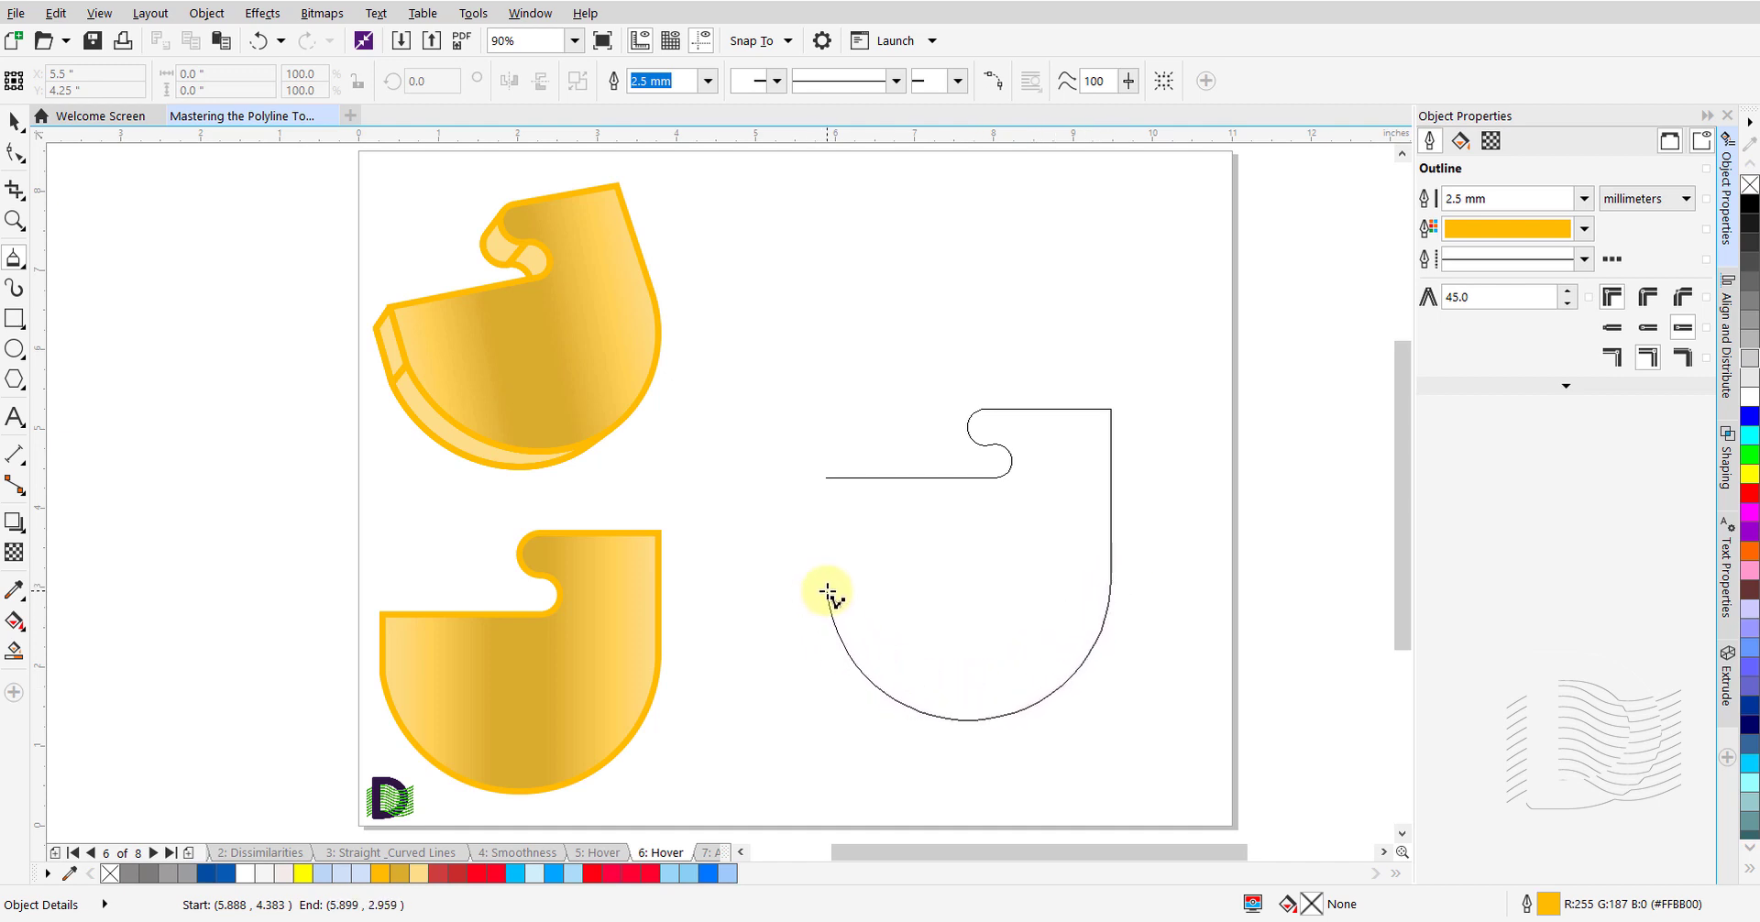
pyautogui.click(828, 594)
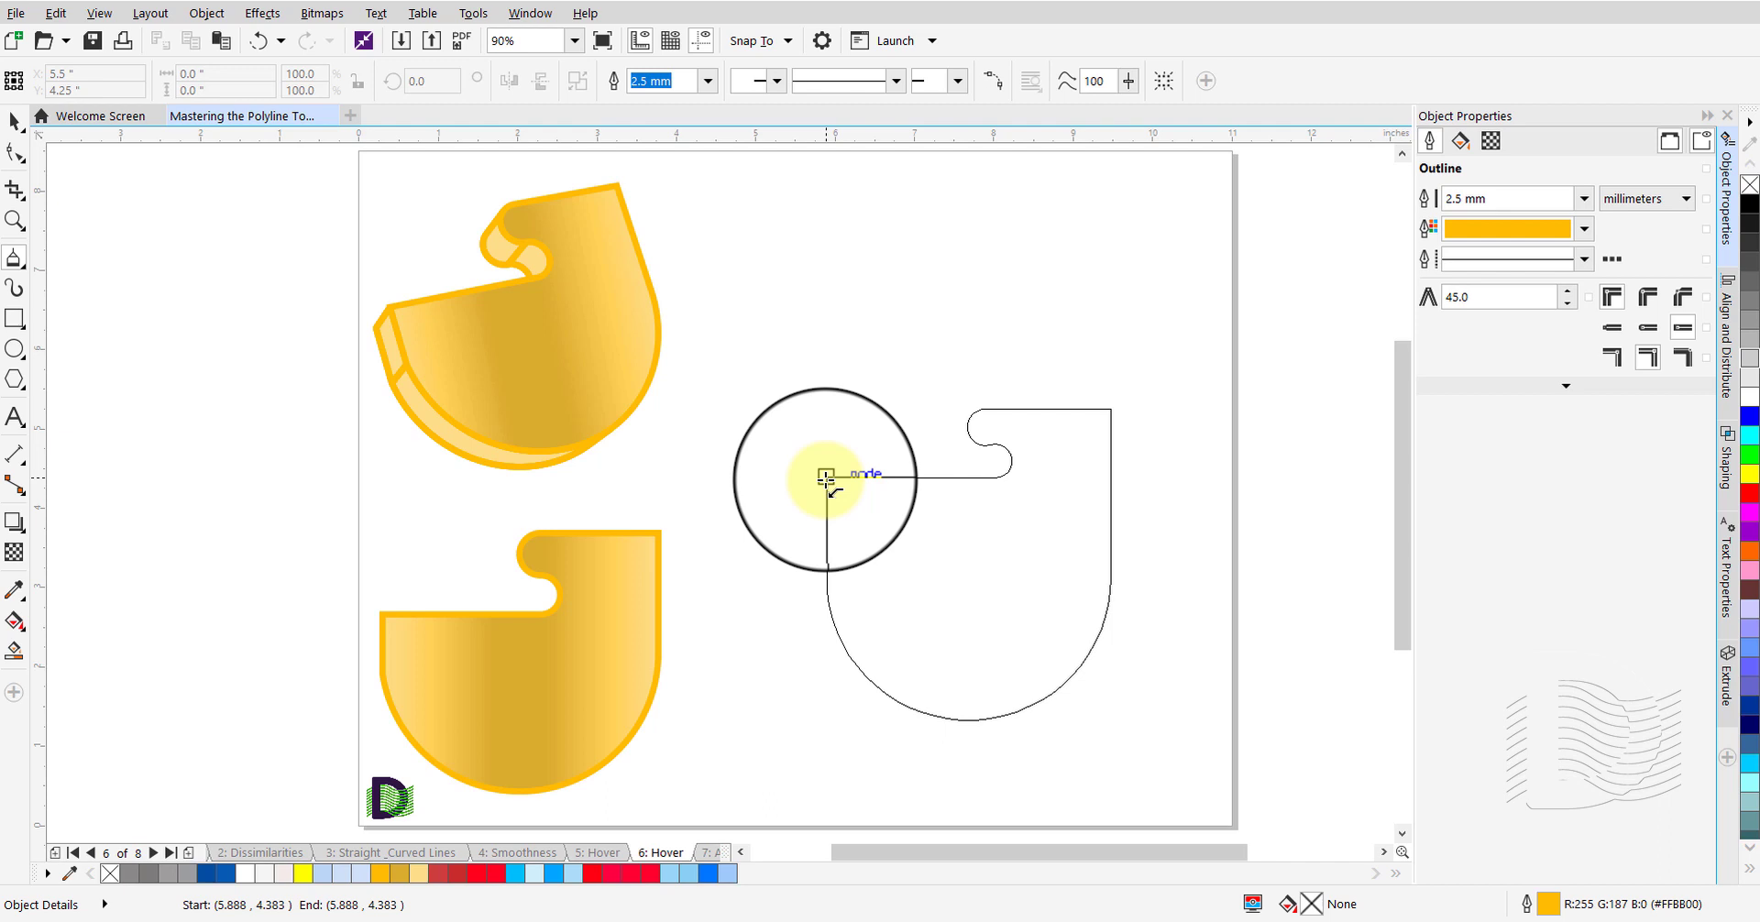
pyautogui.click(826, 477)
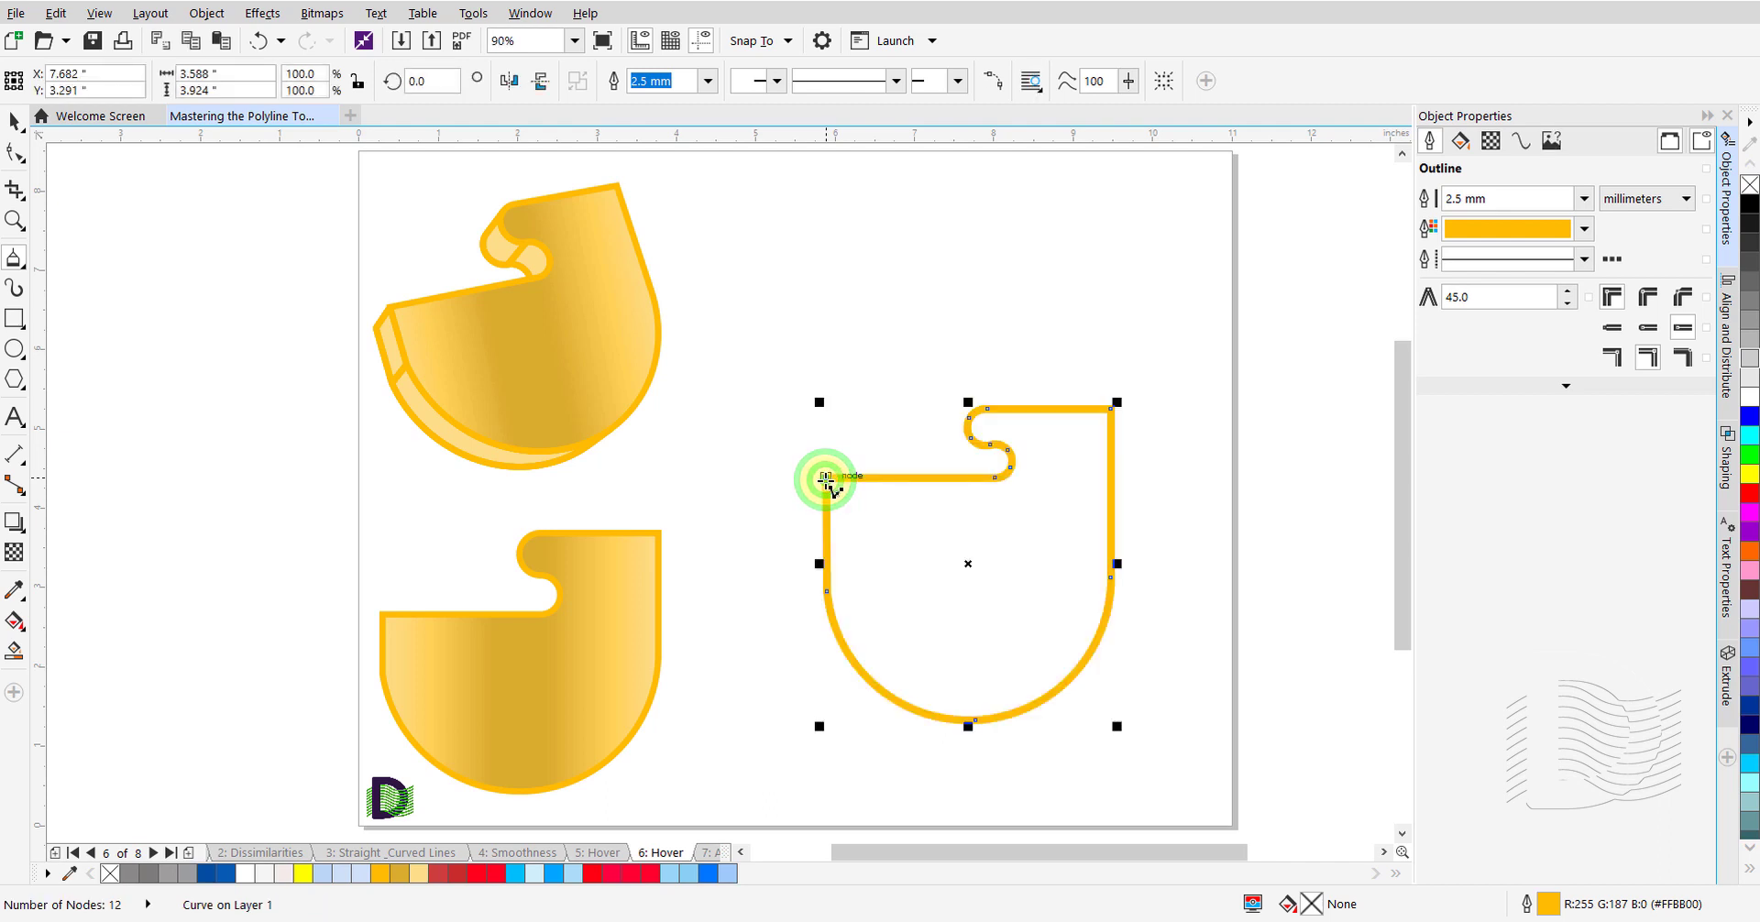
# On page 7: Auto Close, draw an open wavy polyline about 5.49 by 1.14 inches in the upper section
pyautogui.click(708, 853)
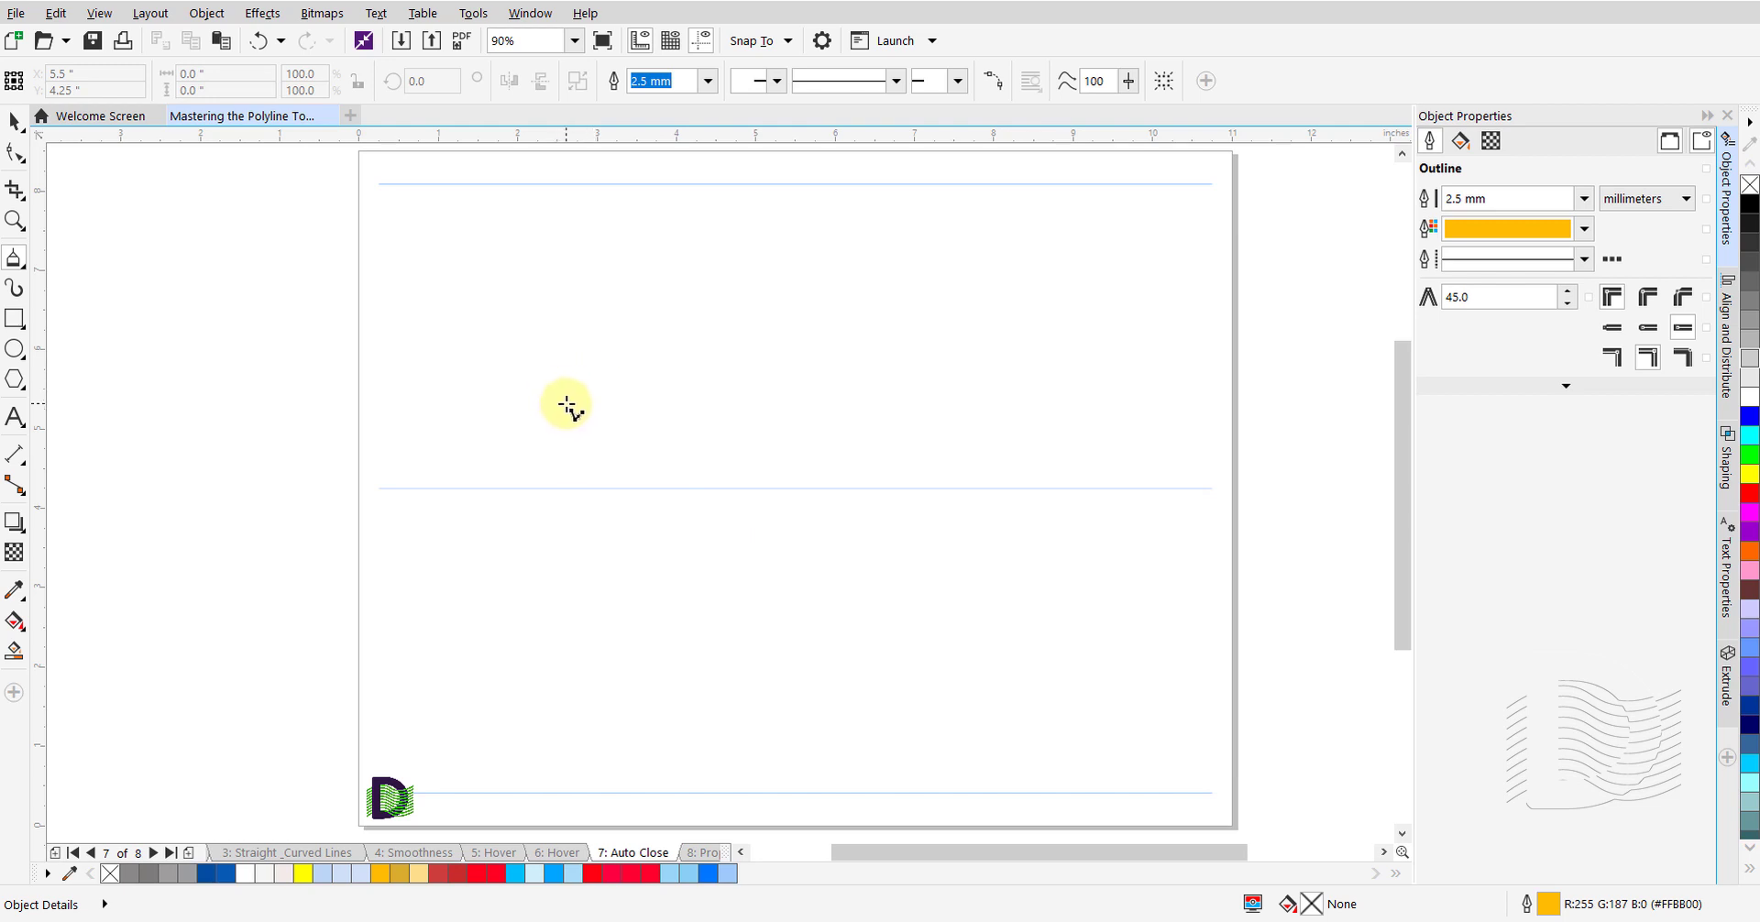
pyautogui.moveTo(568, 405)
pyautogui.mouseDown()
pyautogui.moveTo(610, 346)
pyautogui.moveTo(678, 332)
pyautogui.moveTo(837, 409)
pyautogui.moveTo(915, 392)
pyautogui.moveTo(1002, 326)
pyautogui.mouseUp()
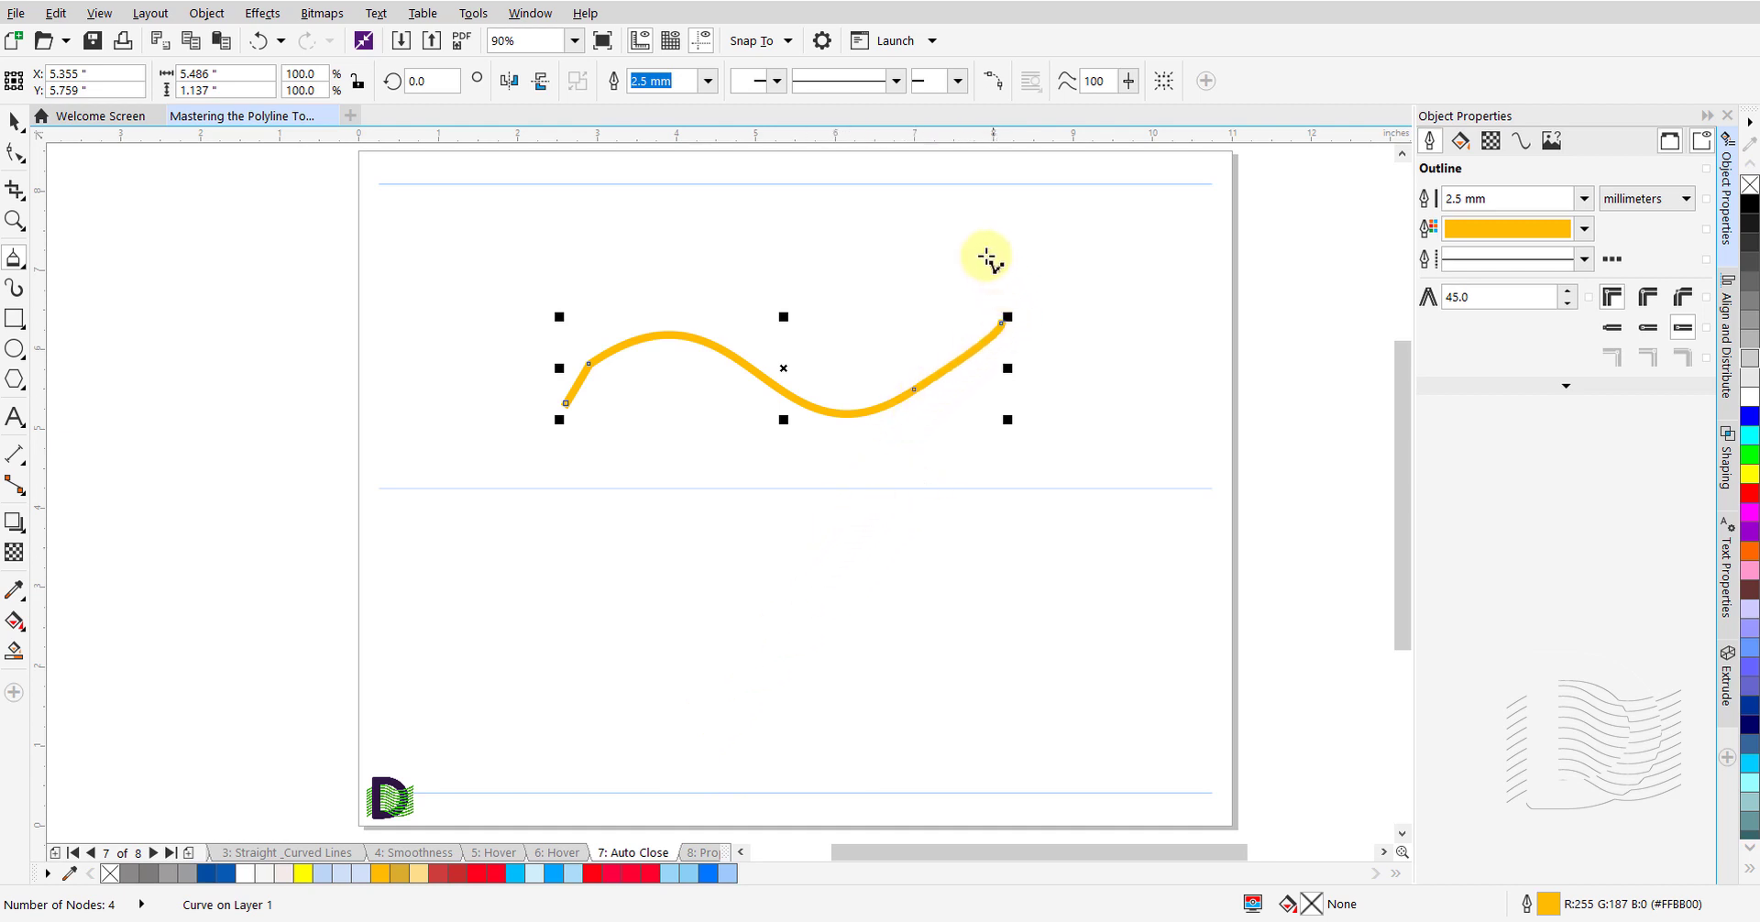
# Enable automatic curve closing, draw a wavy polyline about 6.7 by 1.68 inches in the lower section, and disable automatic closing again
pyautogui.click(997, 88)
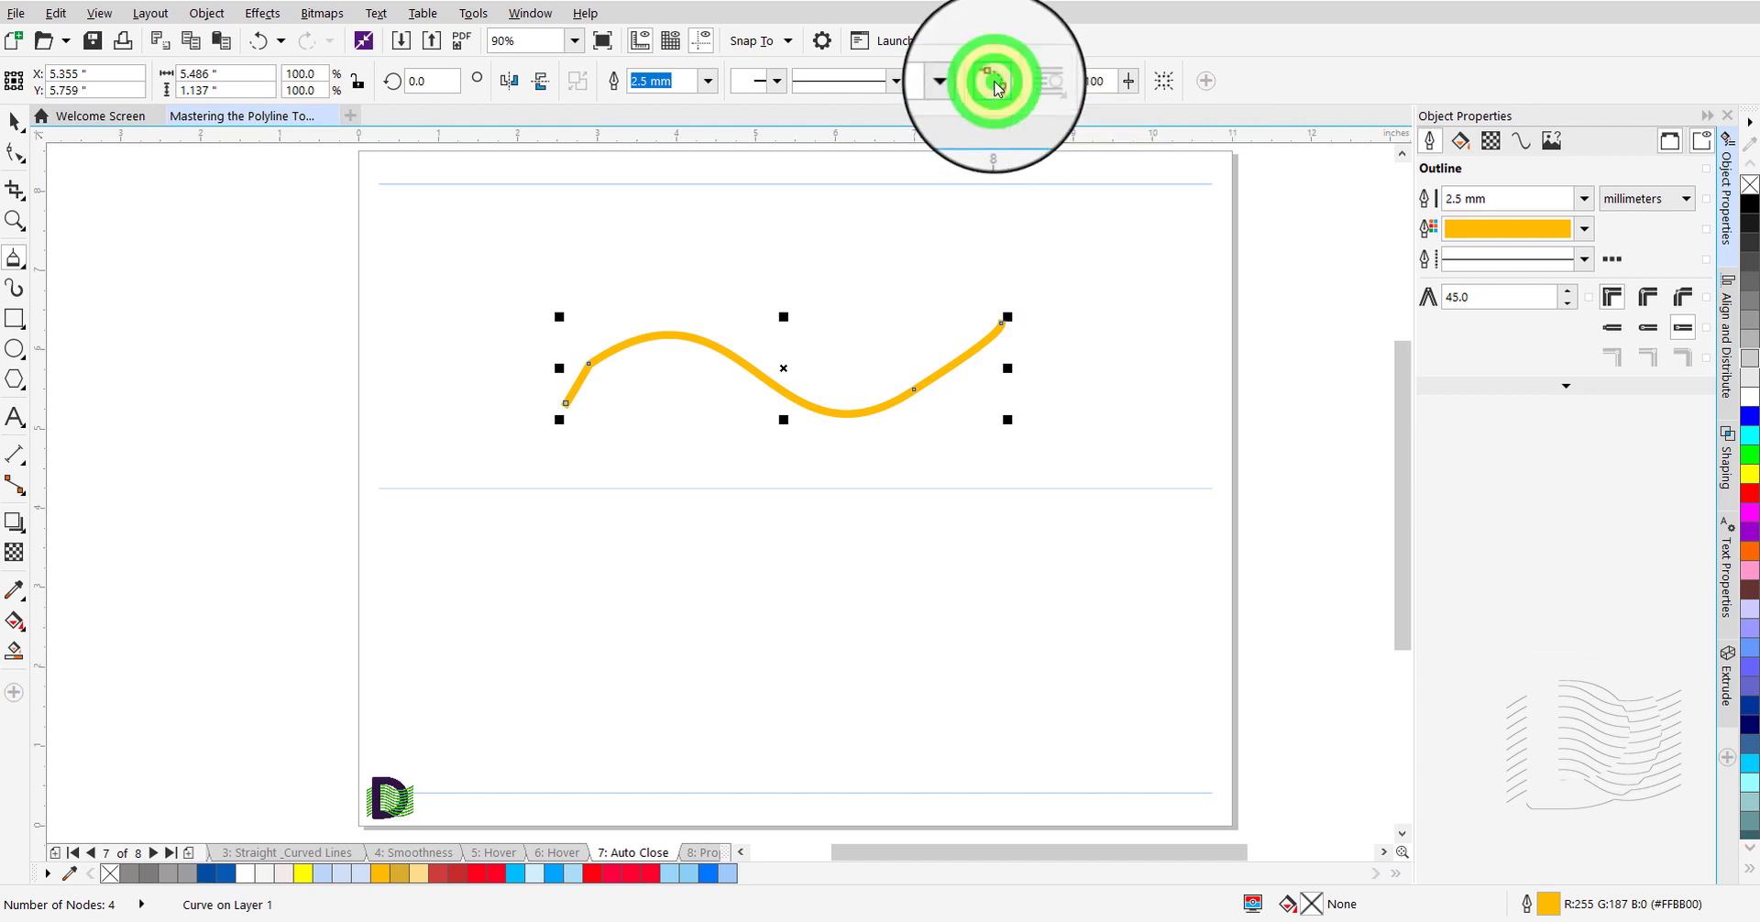
pyautogui.click(553, 709)
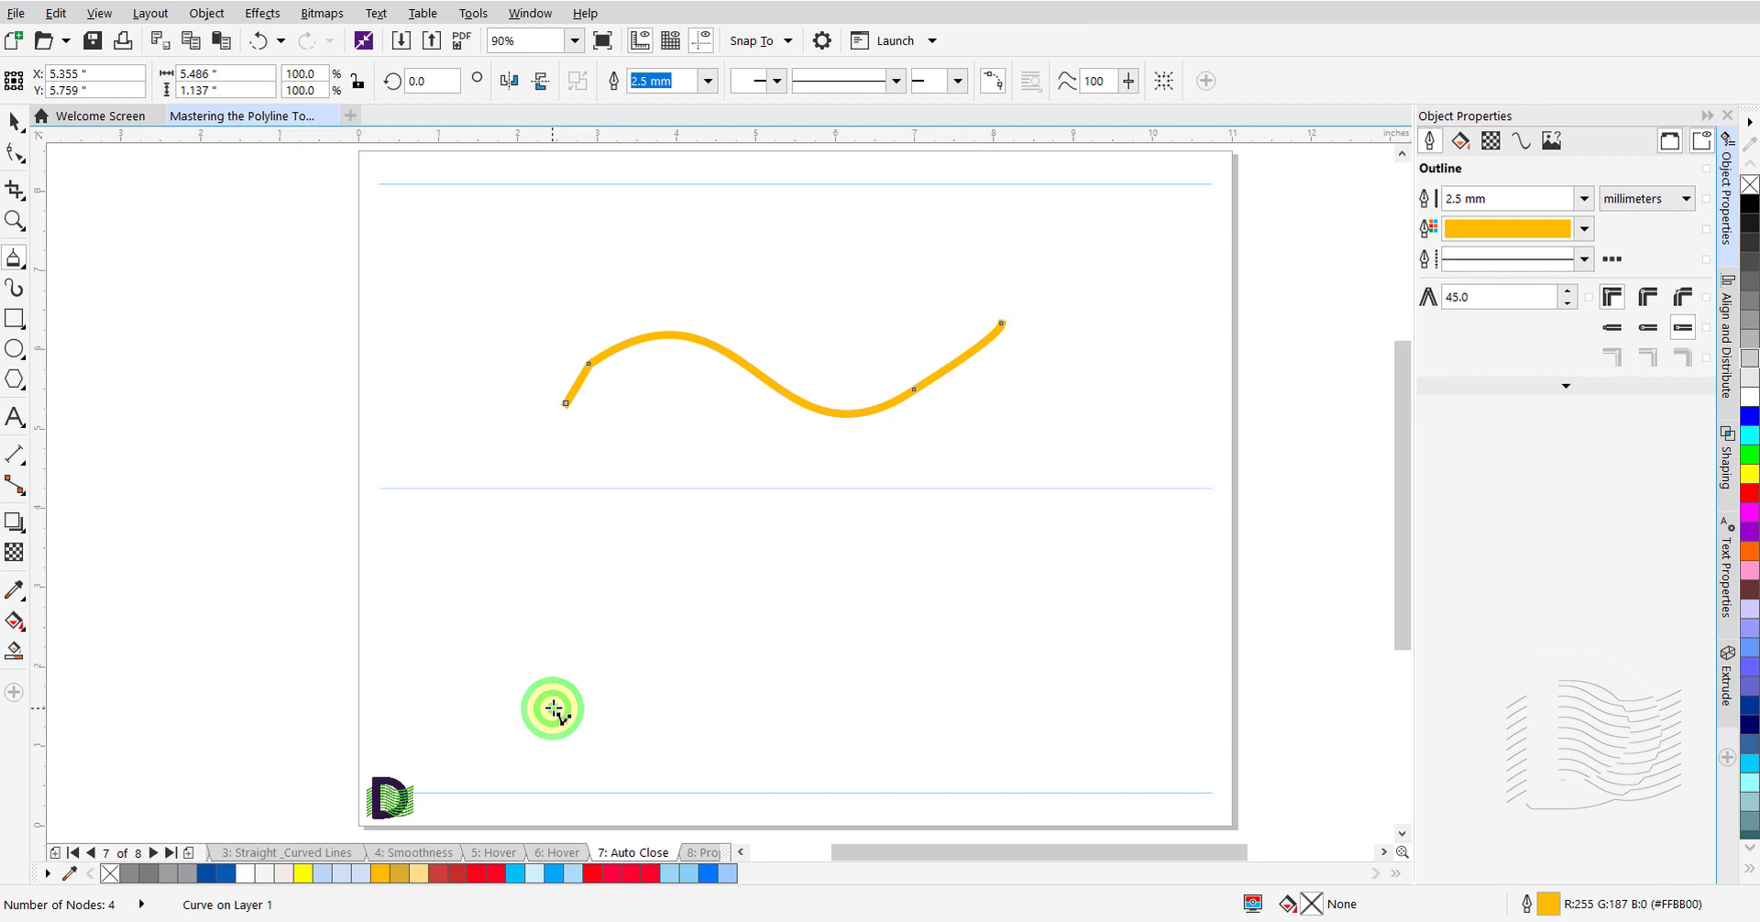
pyautogui.moveTo(585, 635)
pyautogui.mouseDown()
pyautogui.moveTo(609, 602)
pyautogui.moveTo(678, 590)
pyautogui.moveTo(906, 715)
pyautogui.moveTo(1085, 588)
pyautogui.mouseUp()
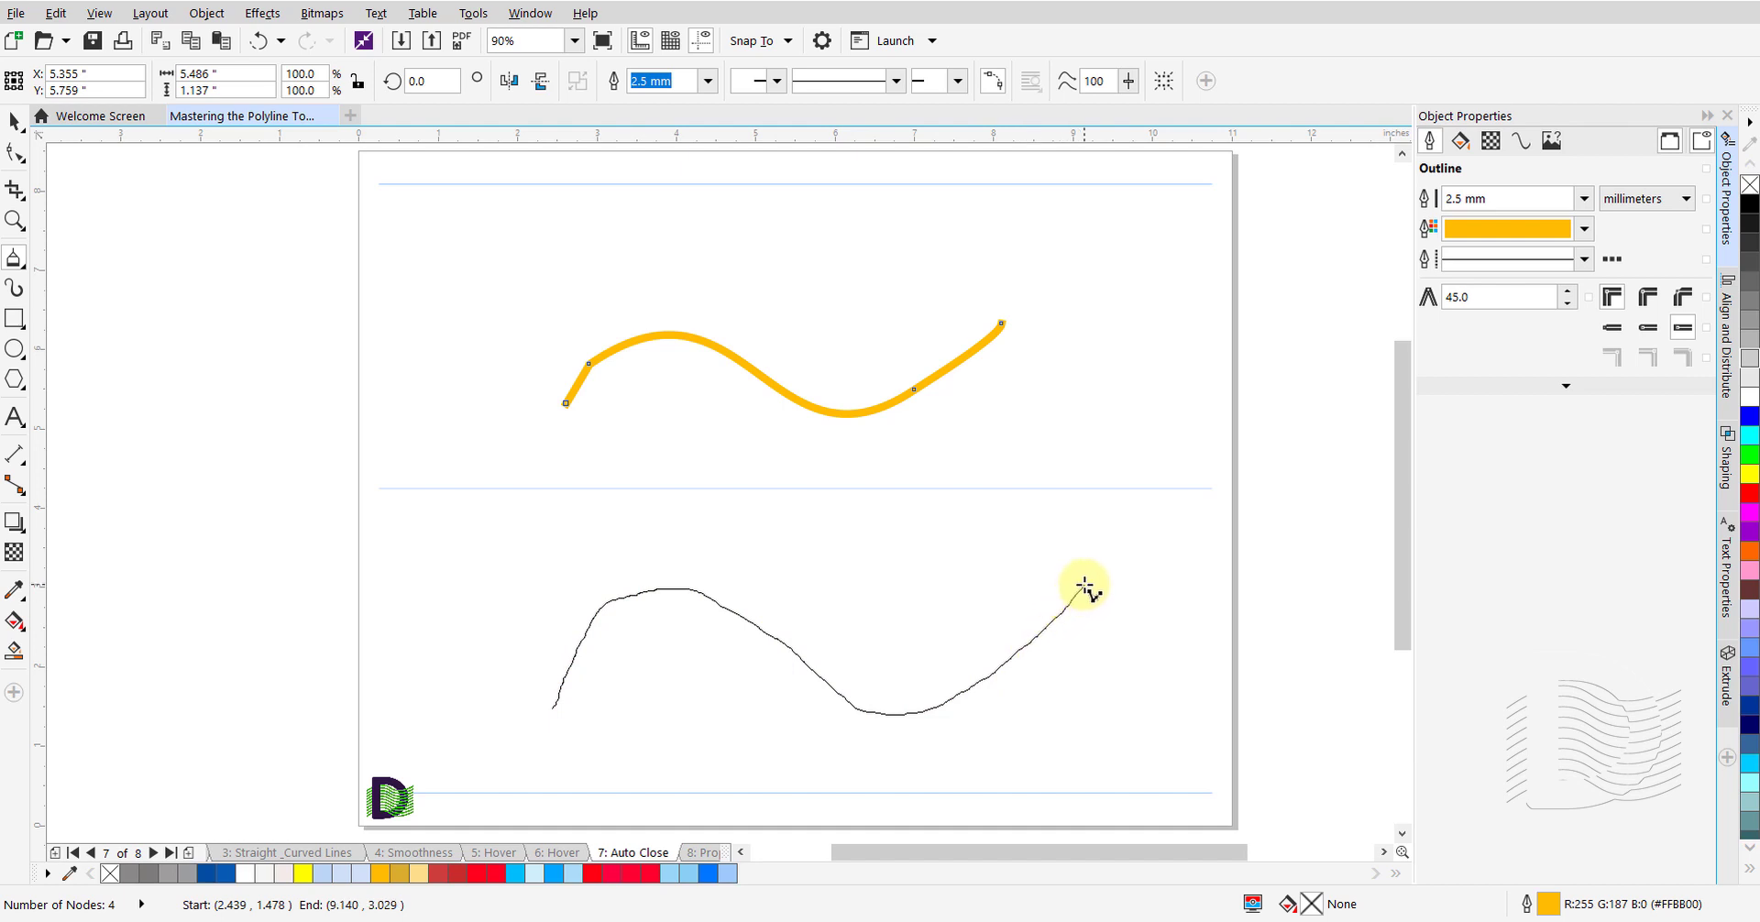
pyautogui.moveTo(1085, 588); pyautogui.dragTo(1084, 588)
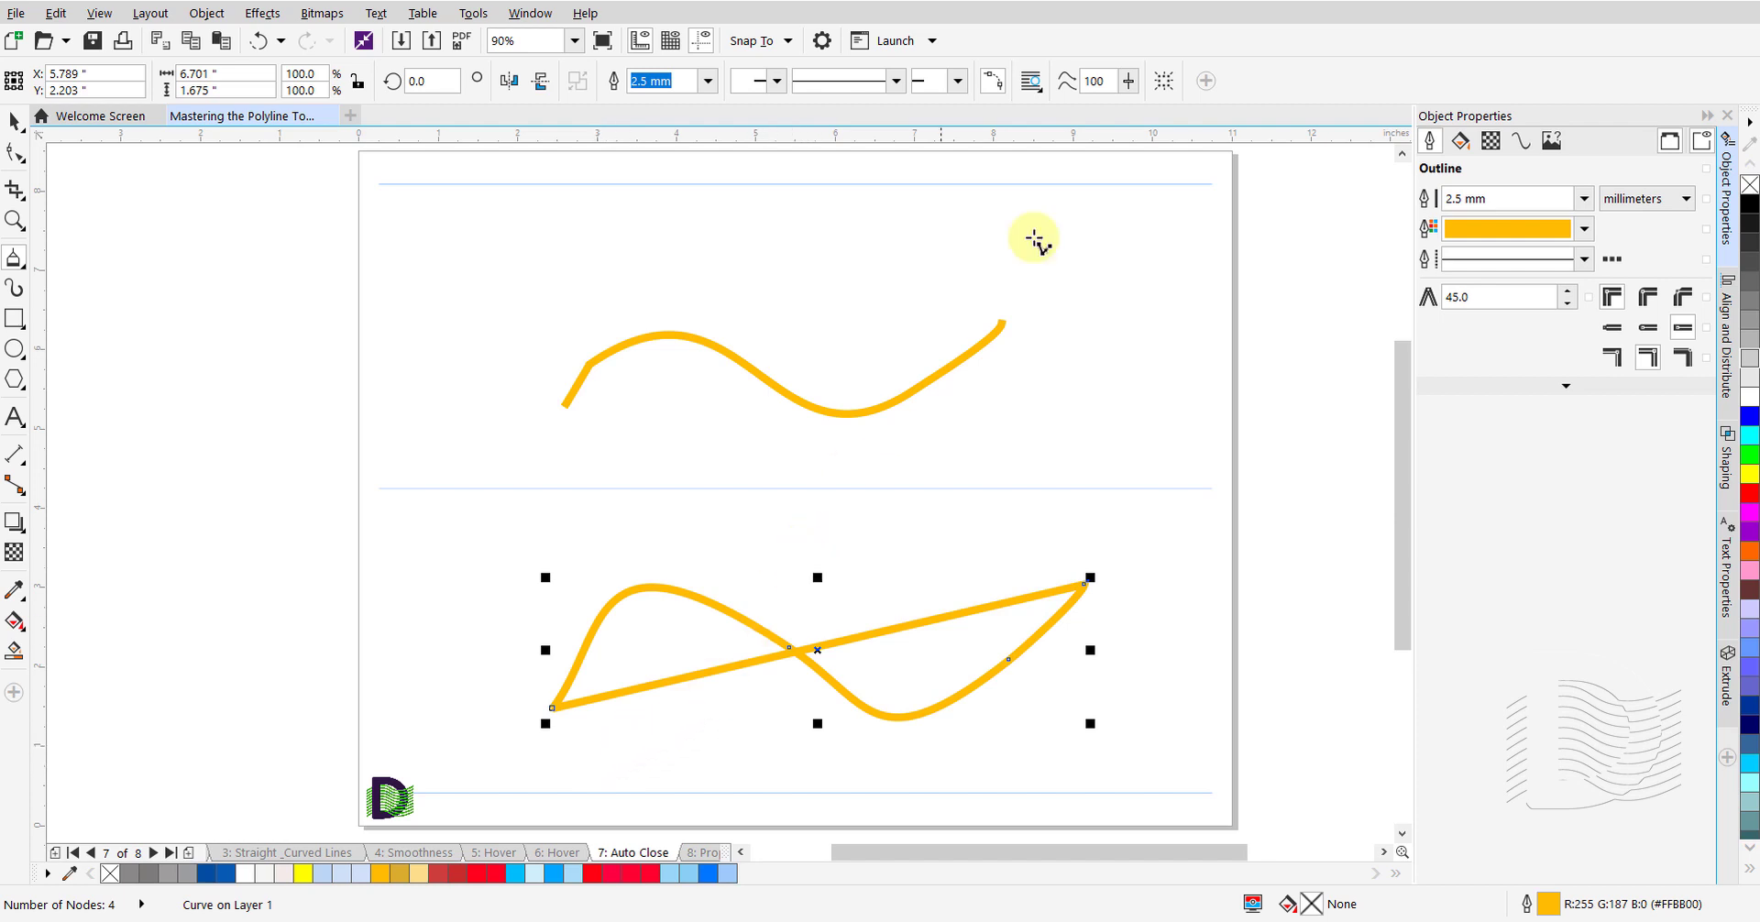
pyautogui.click(998, 84)
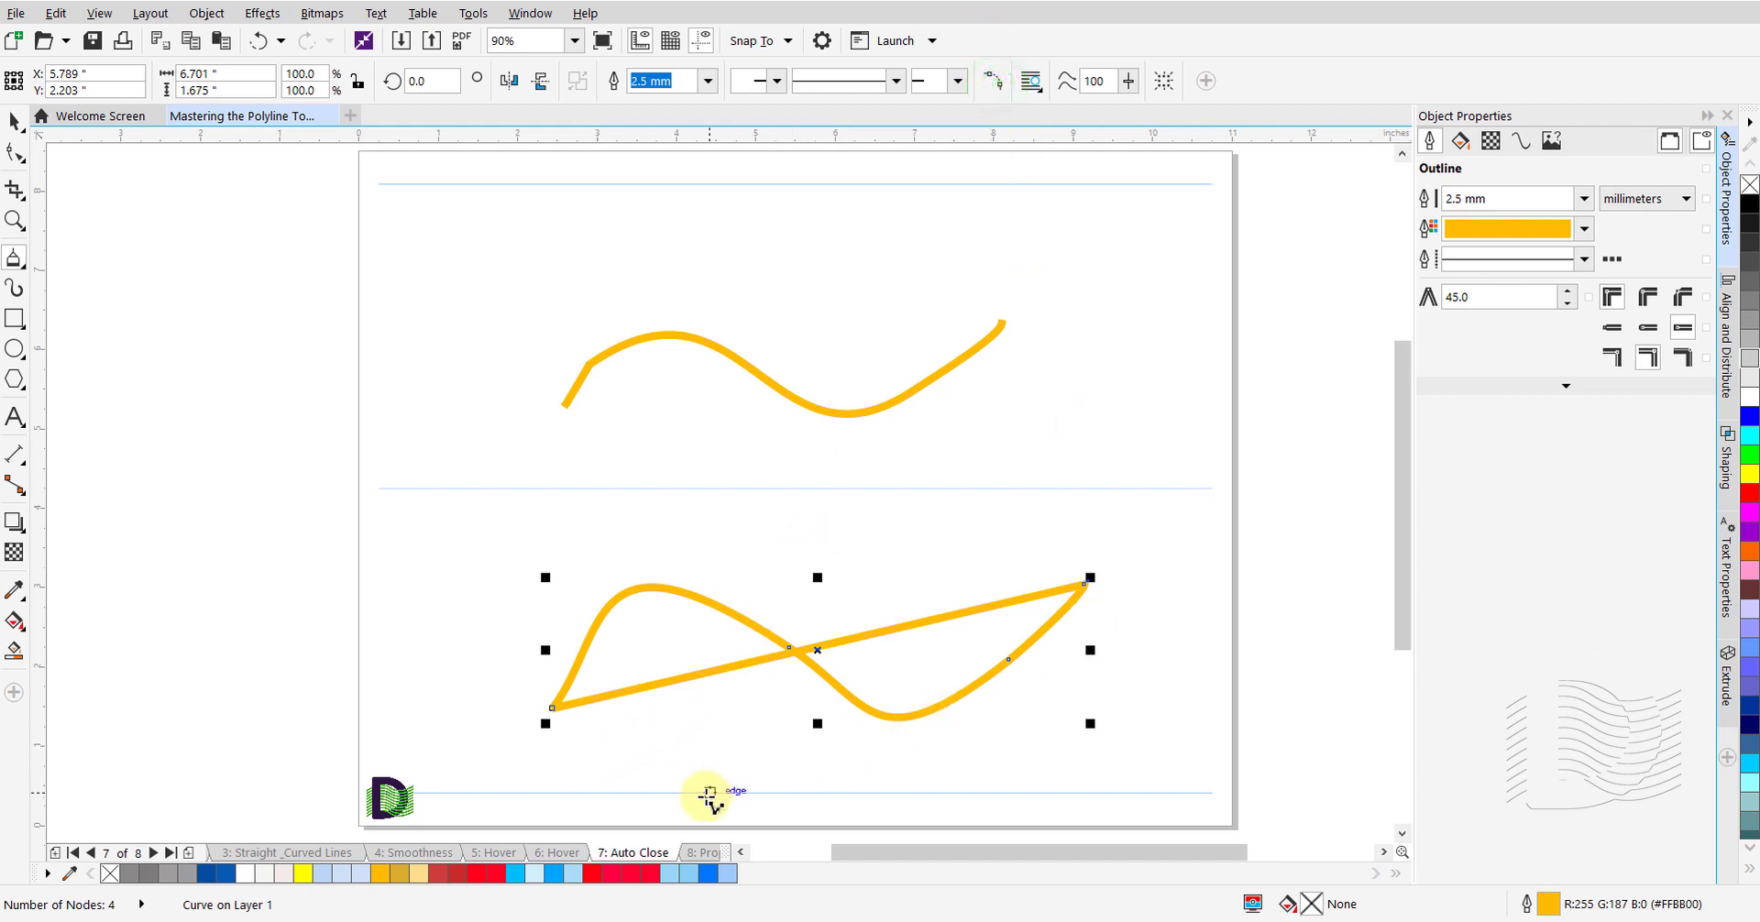
# On page 8: Properties, draw an open polyline with a horizontal segment continuing into a downward-curving arc, about 4.88 by 1.78 inches overall
pyautogui.click(699, 855)
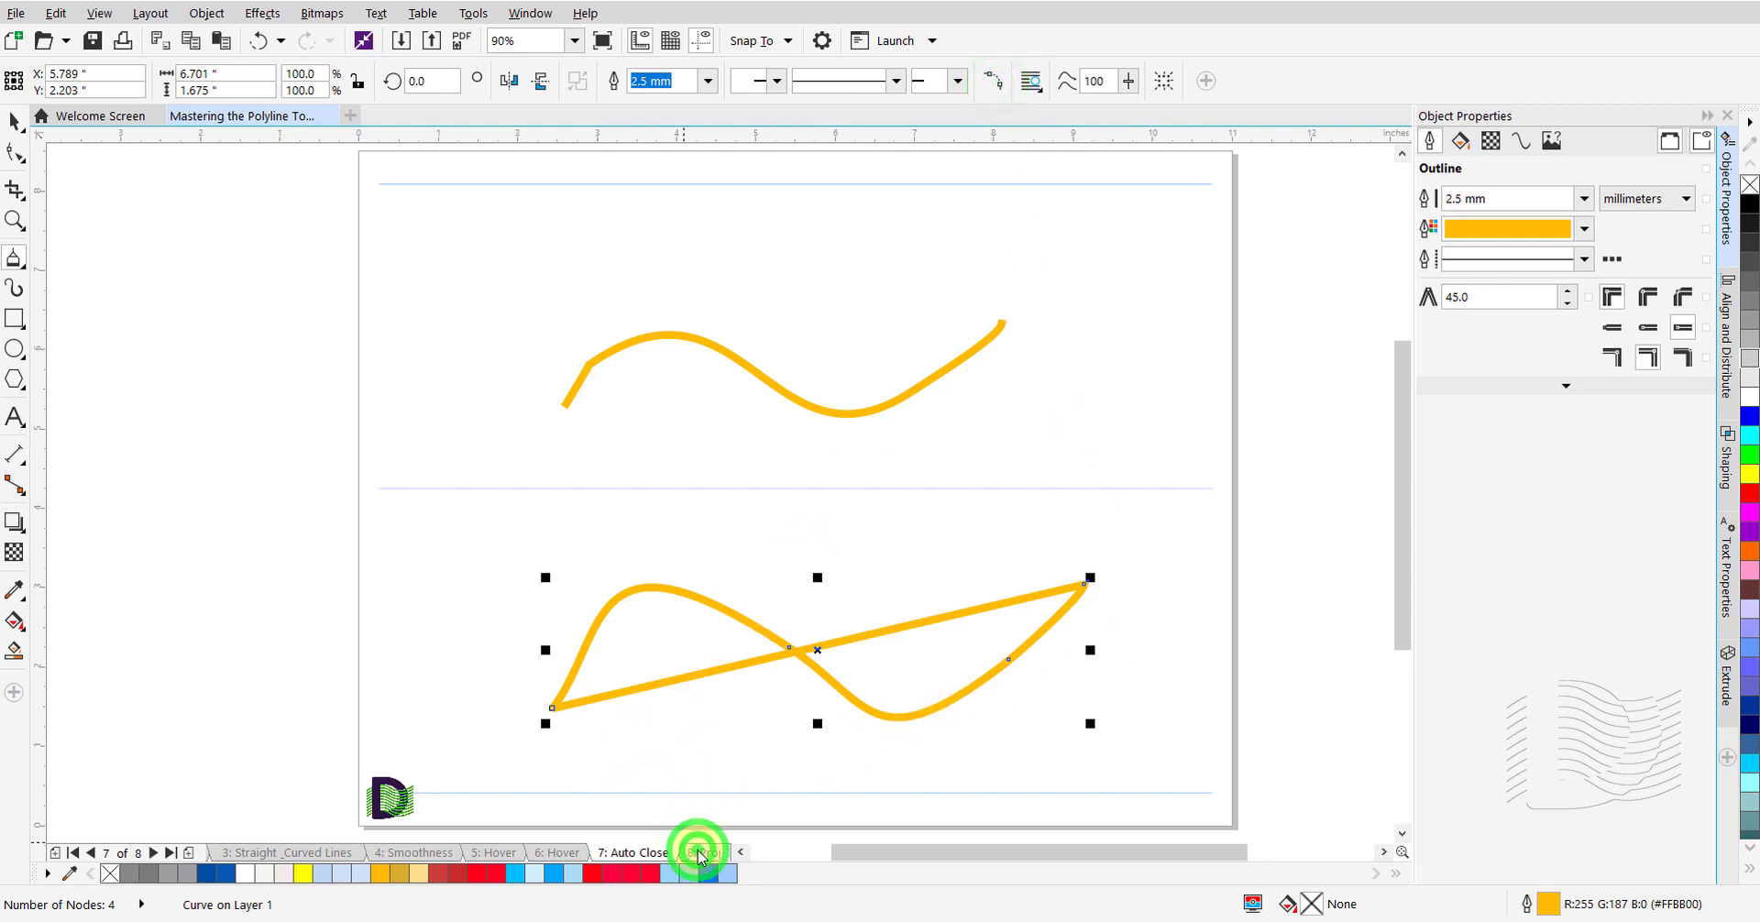
pyautogui.click(516, 477)
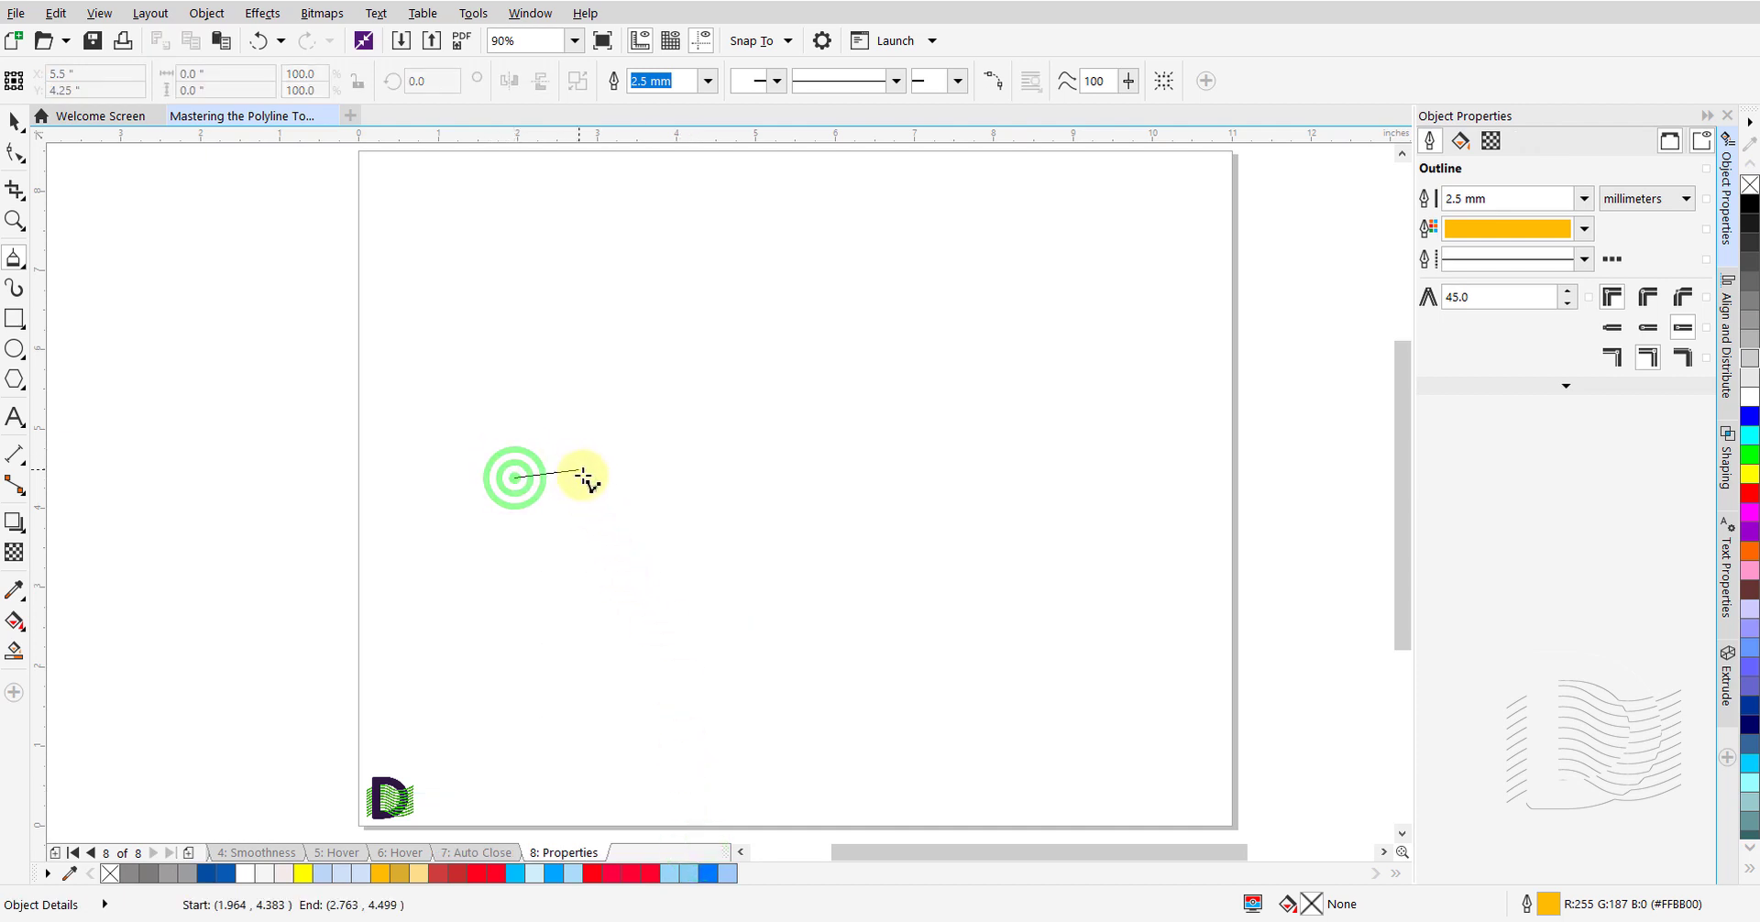
pyautogui.moveTo(773, 477)
pyautogui.mouseDown()
pyautogui.moveTo(815, 575)
pyautogui.moveTo(862, 620)
pyautogui.moveTo(902, 620)
pyautogui.mouseUp()
pyautogui.click(902, 620)
pyautogui.click(902, 620)
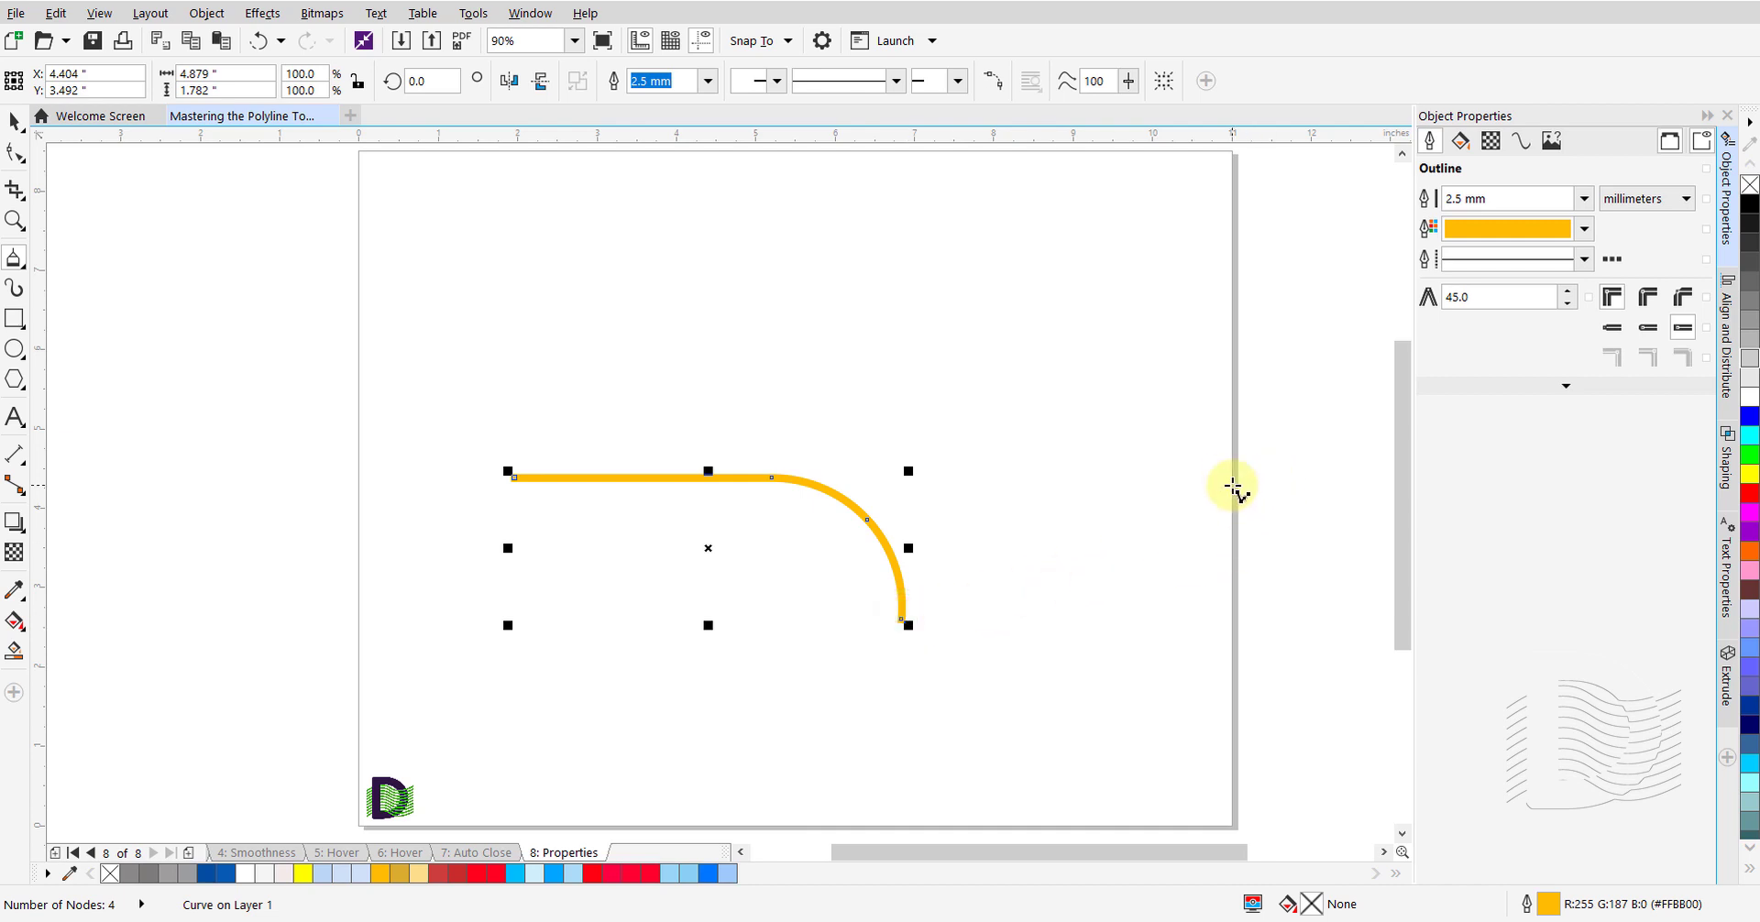
# Set the new polyline's outline width to 5.0 mm and its color to red #FF001A
pyautogui.click(1585, 199)
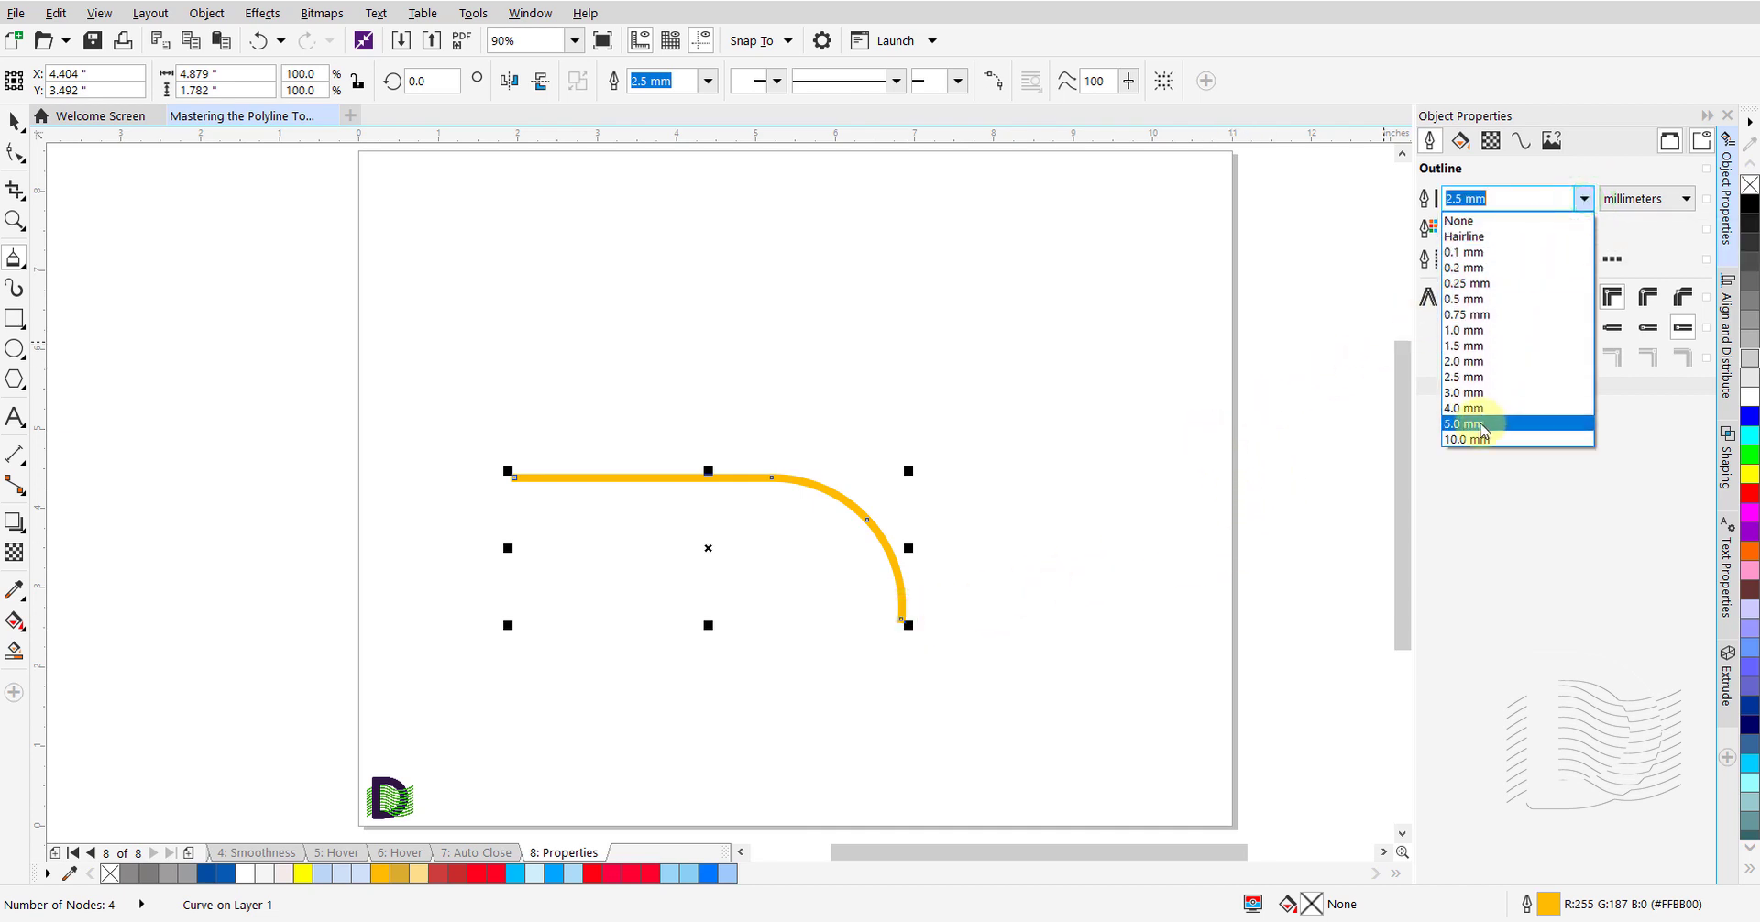
pyautogui.click(1483, 426)
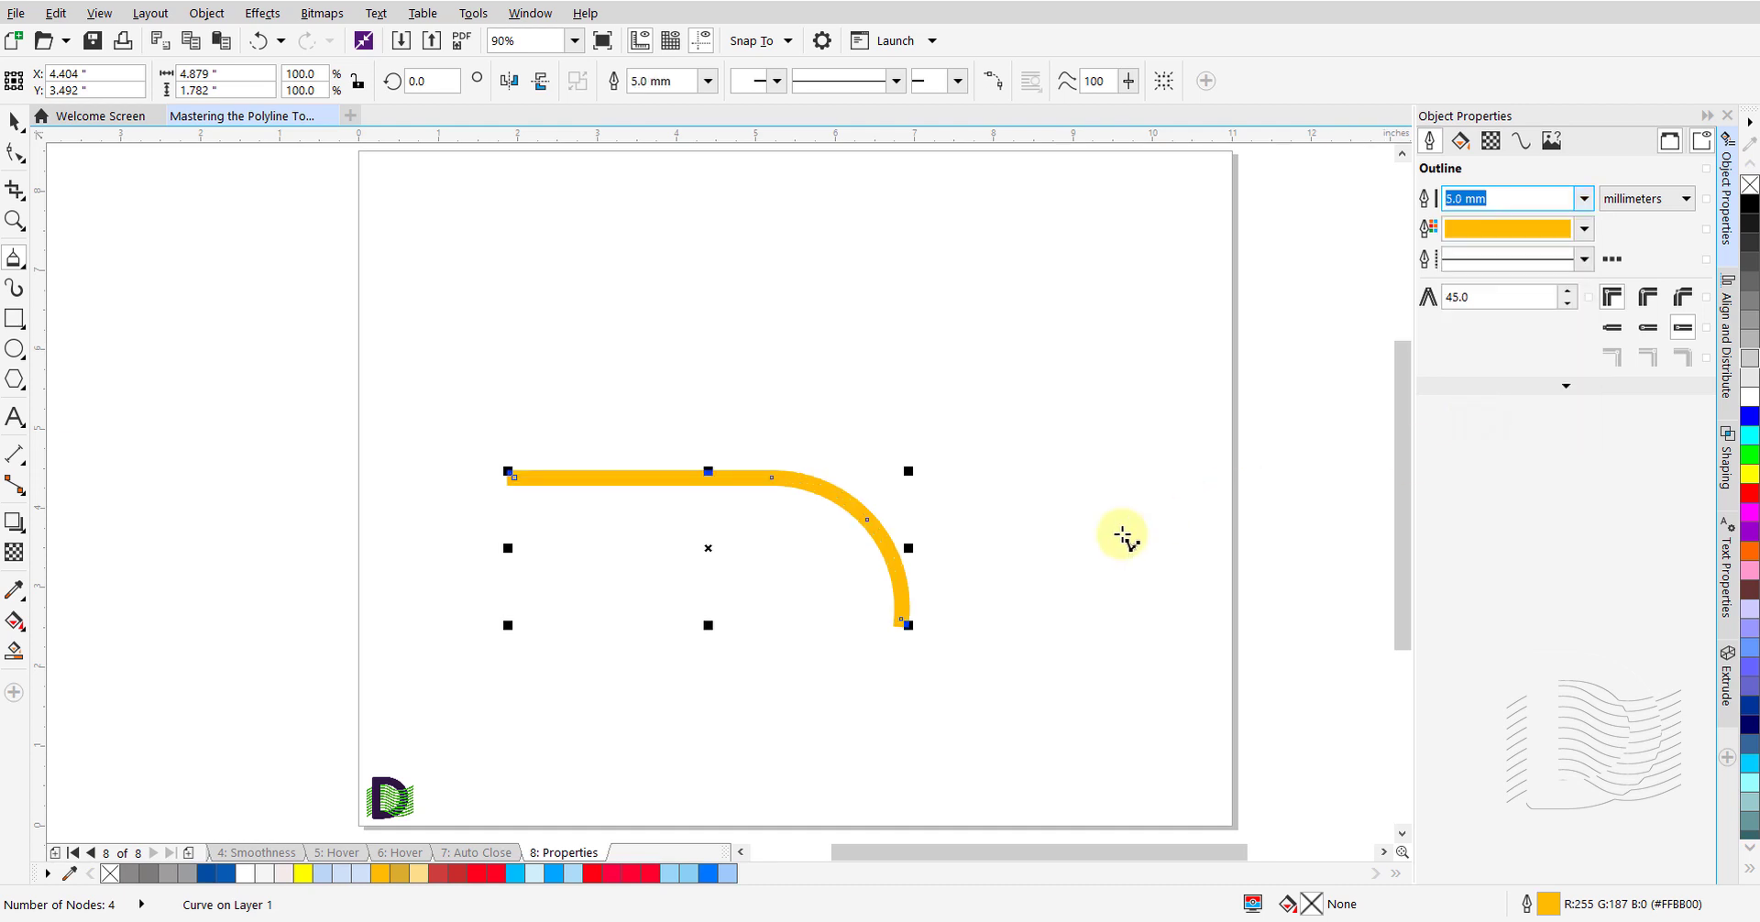
pyautogui.click(1585, 230)
pyautogui.click(1596, 284)
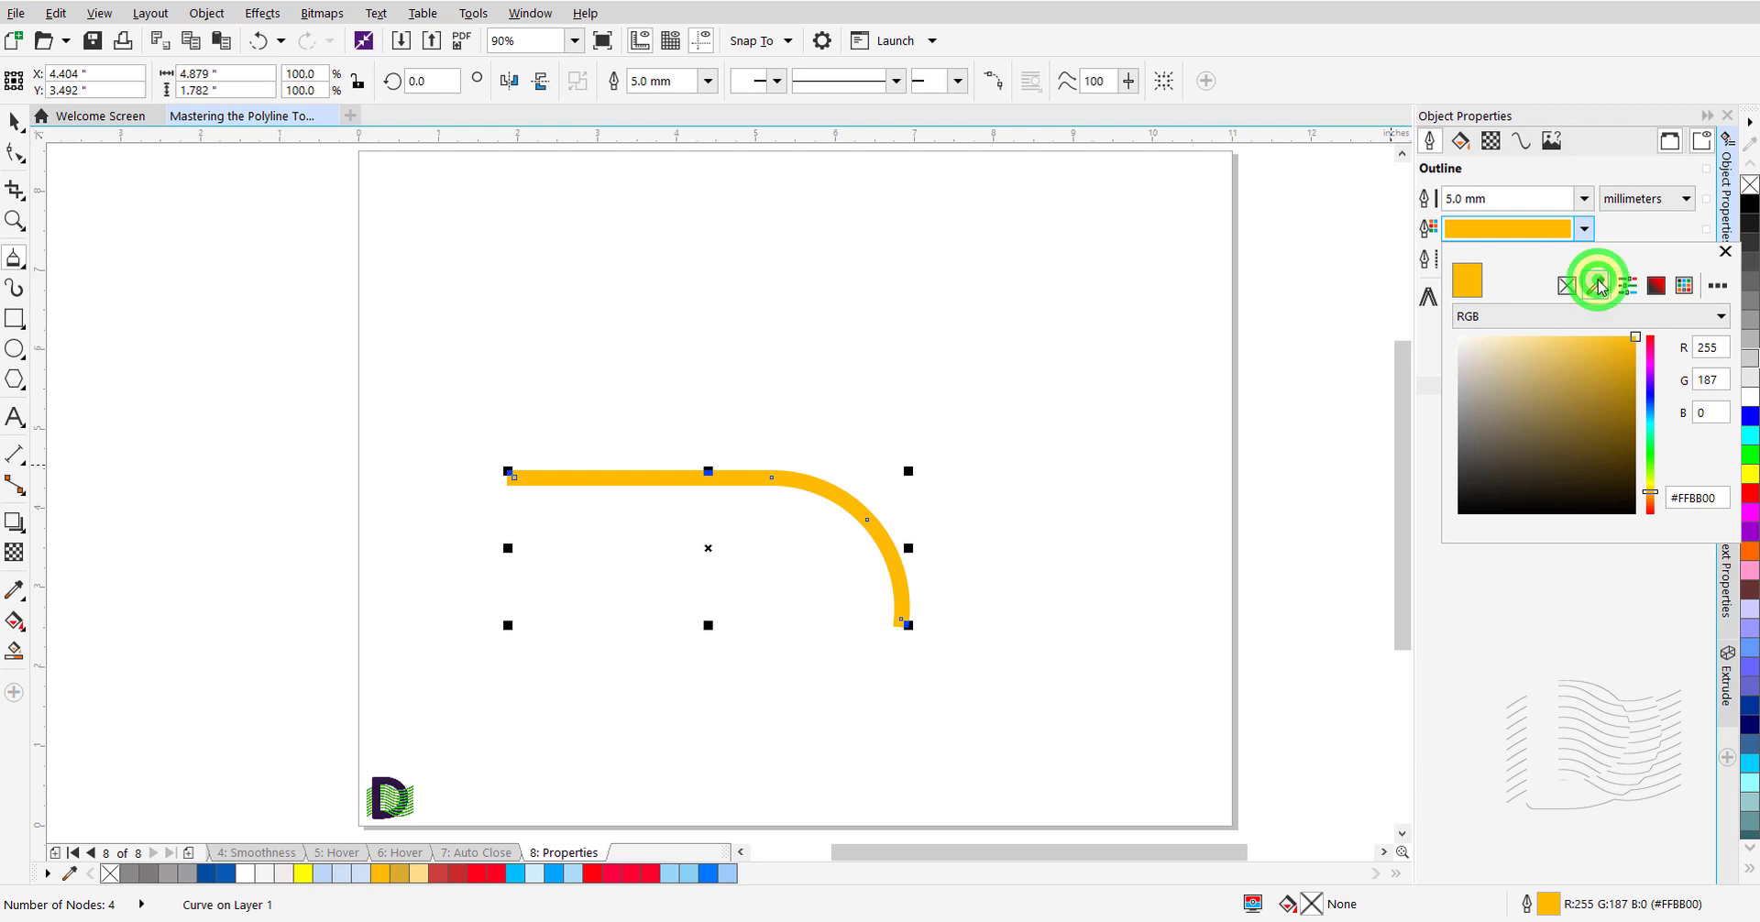
pyautogui.click(1650, 338)
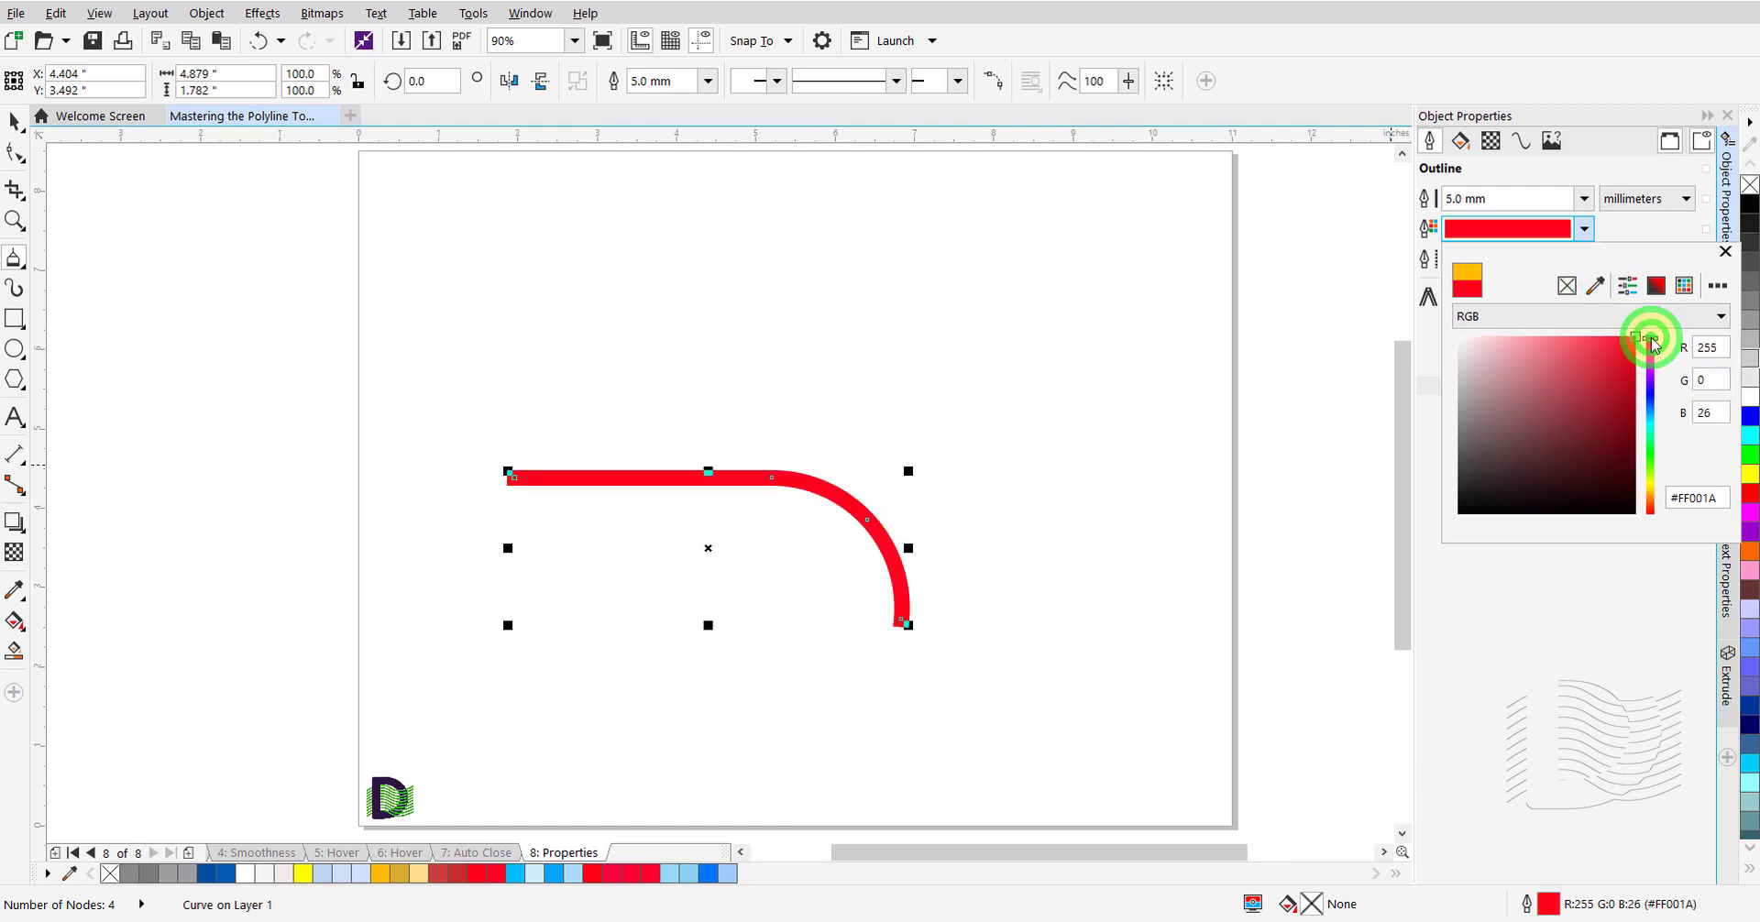
pyautogui.click(1646, 229)
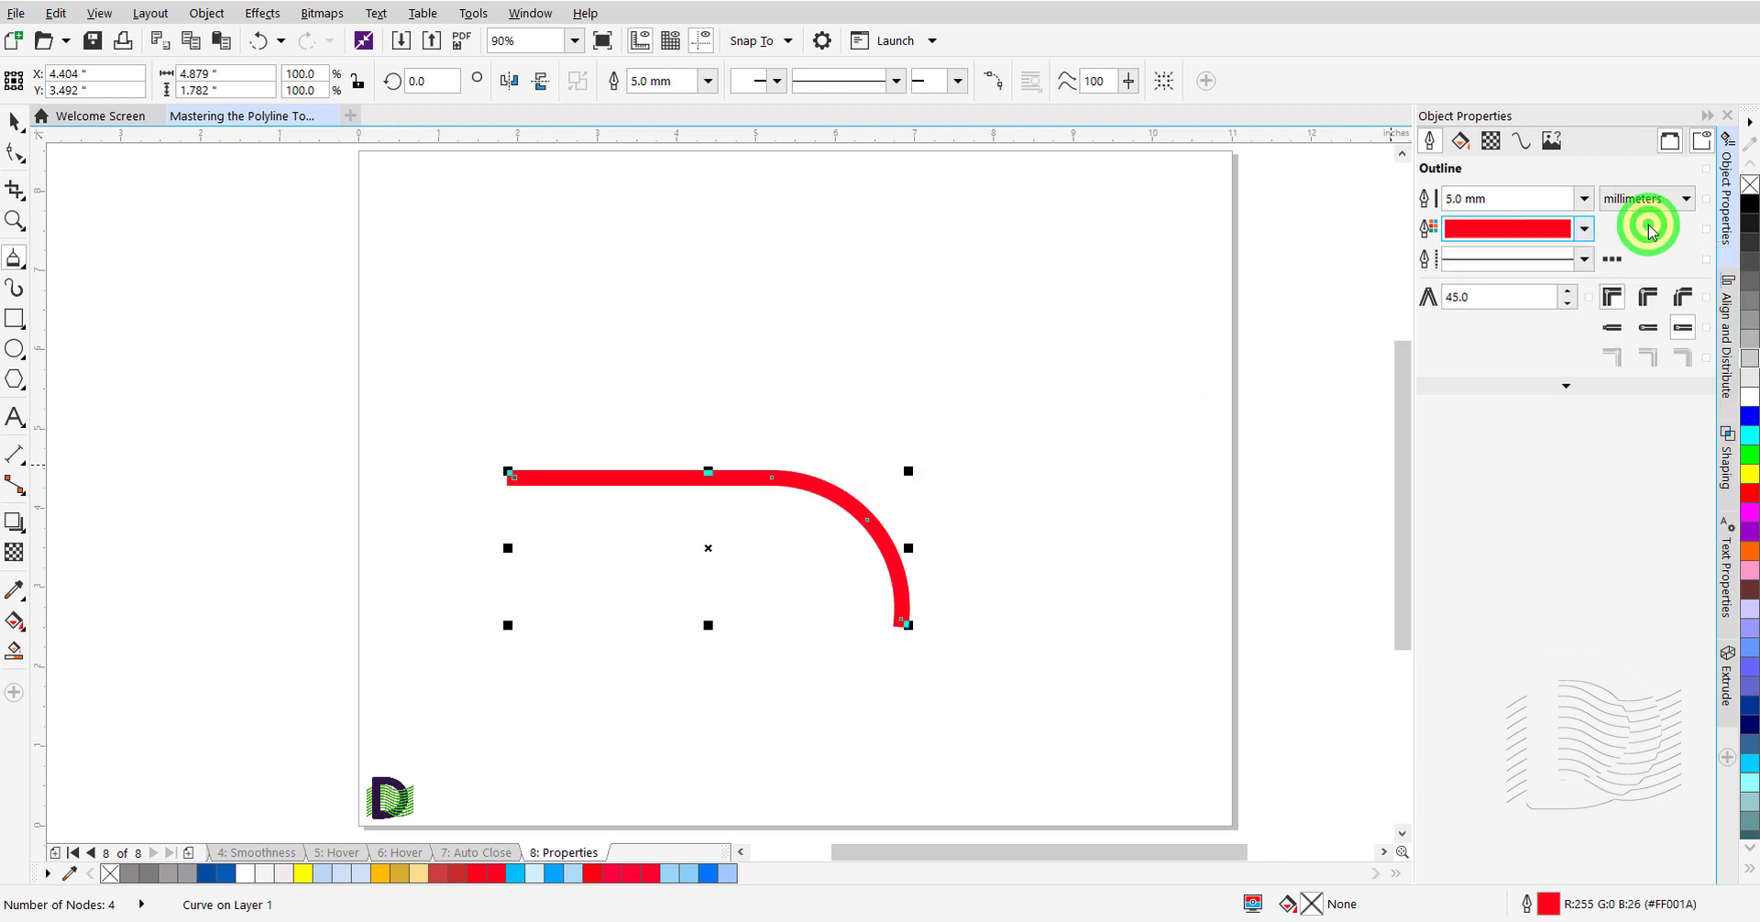
# Apply an evenly spaced dashed style to the red outline, try square and extended square line caps, and settle on round caps
pyautogui.click(1585, 260)
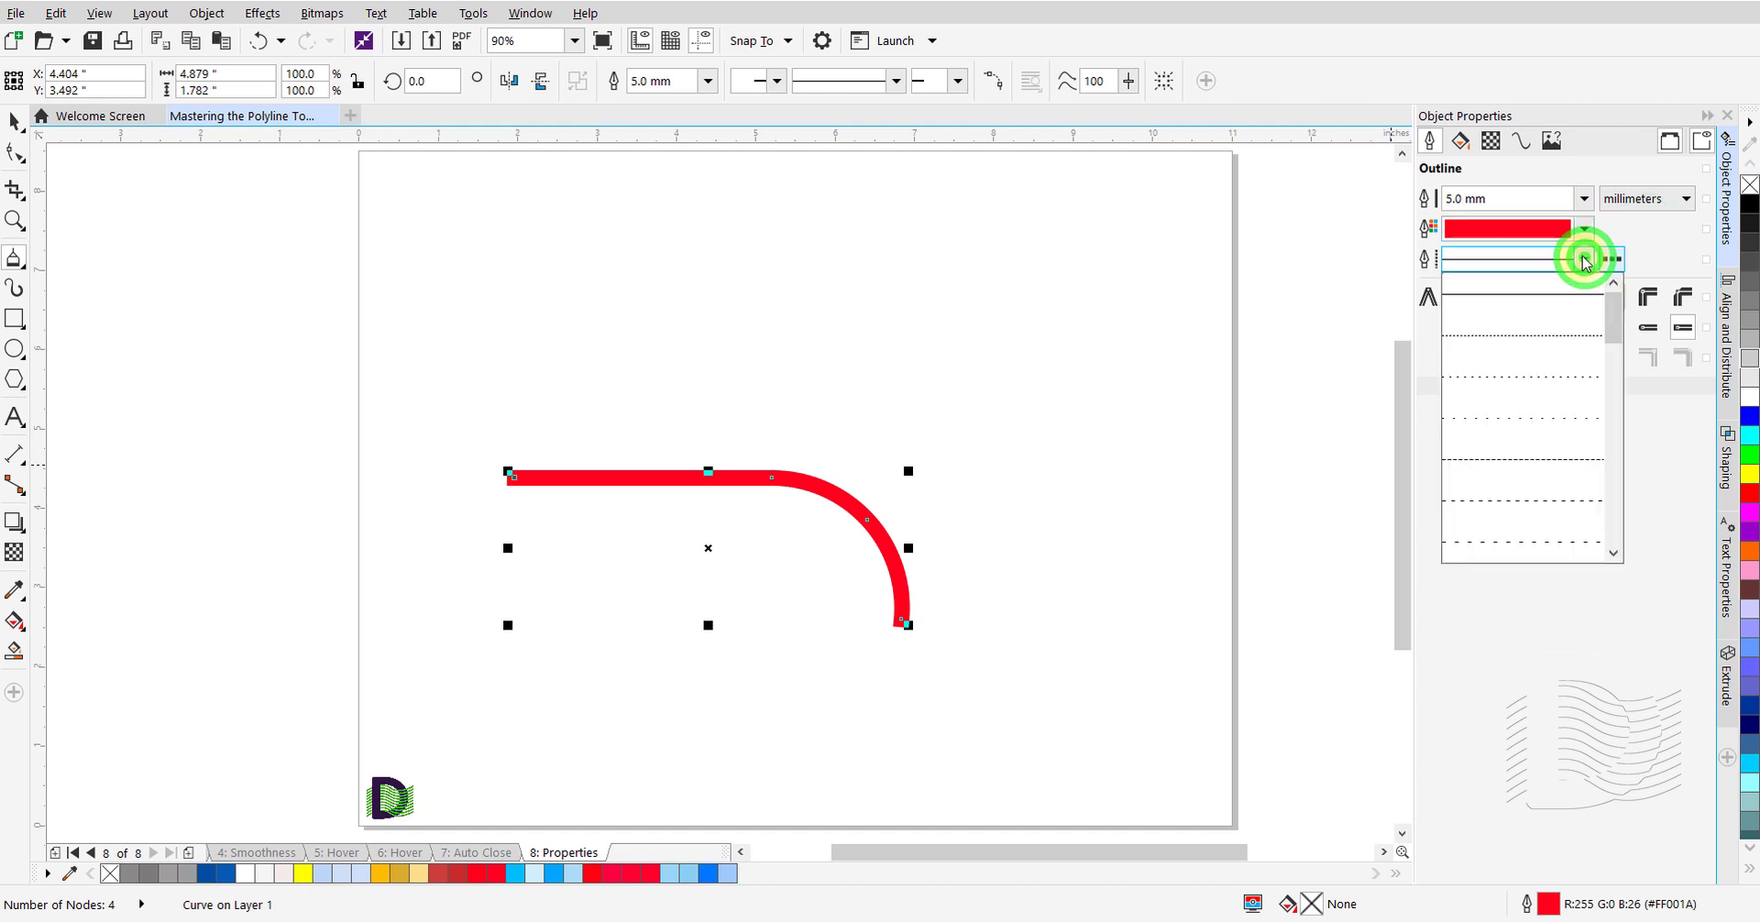
pyautogui.click(1529, 497)
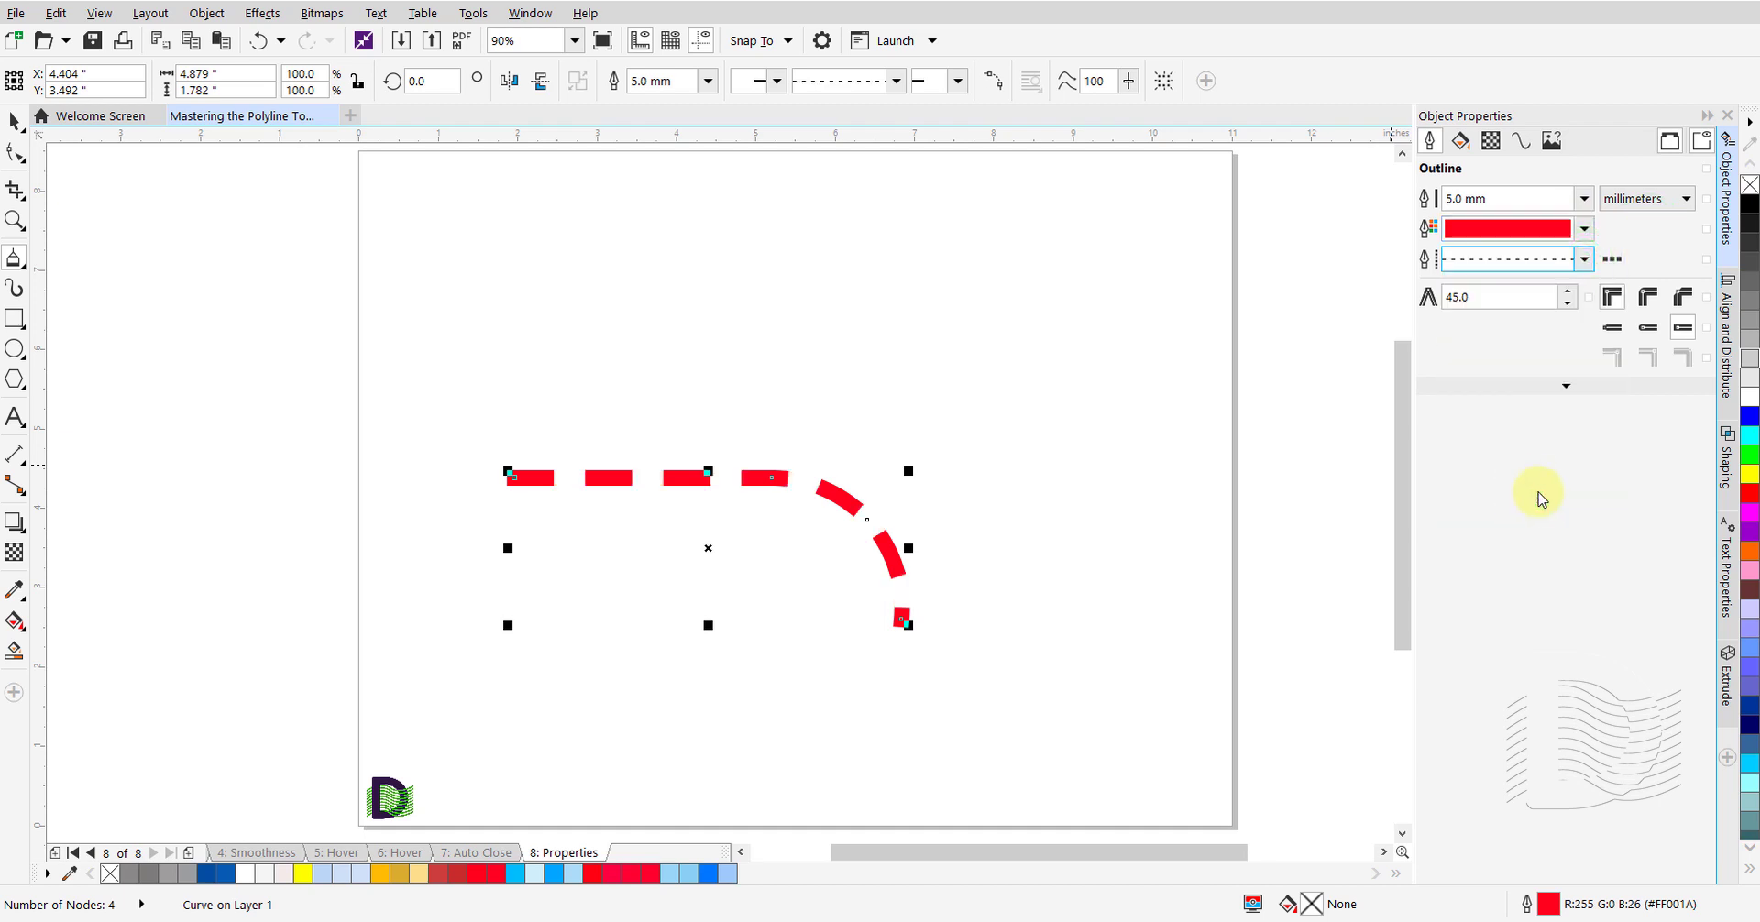
pyautogui.click(1613, 328)
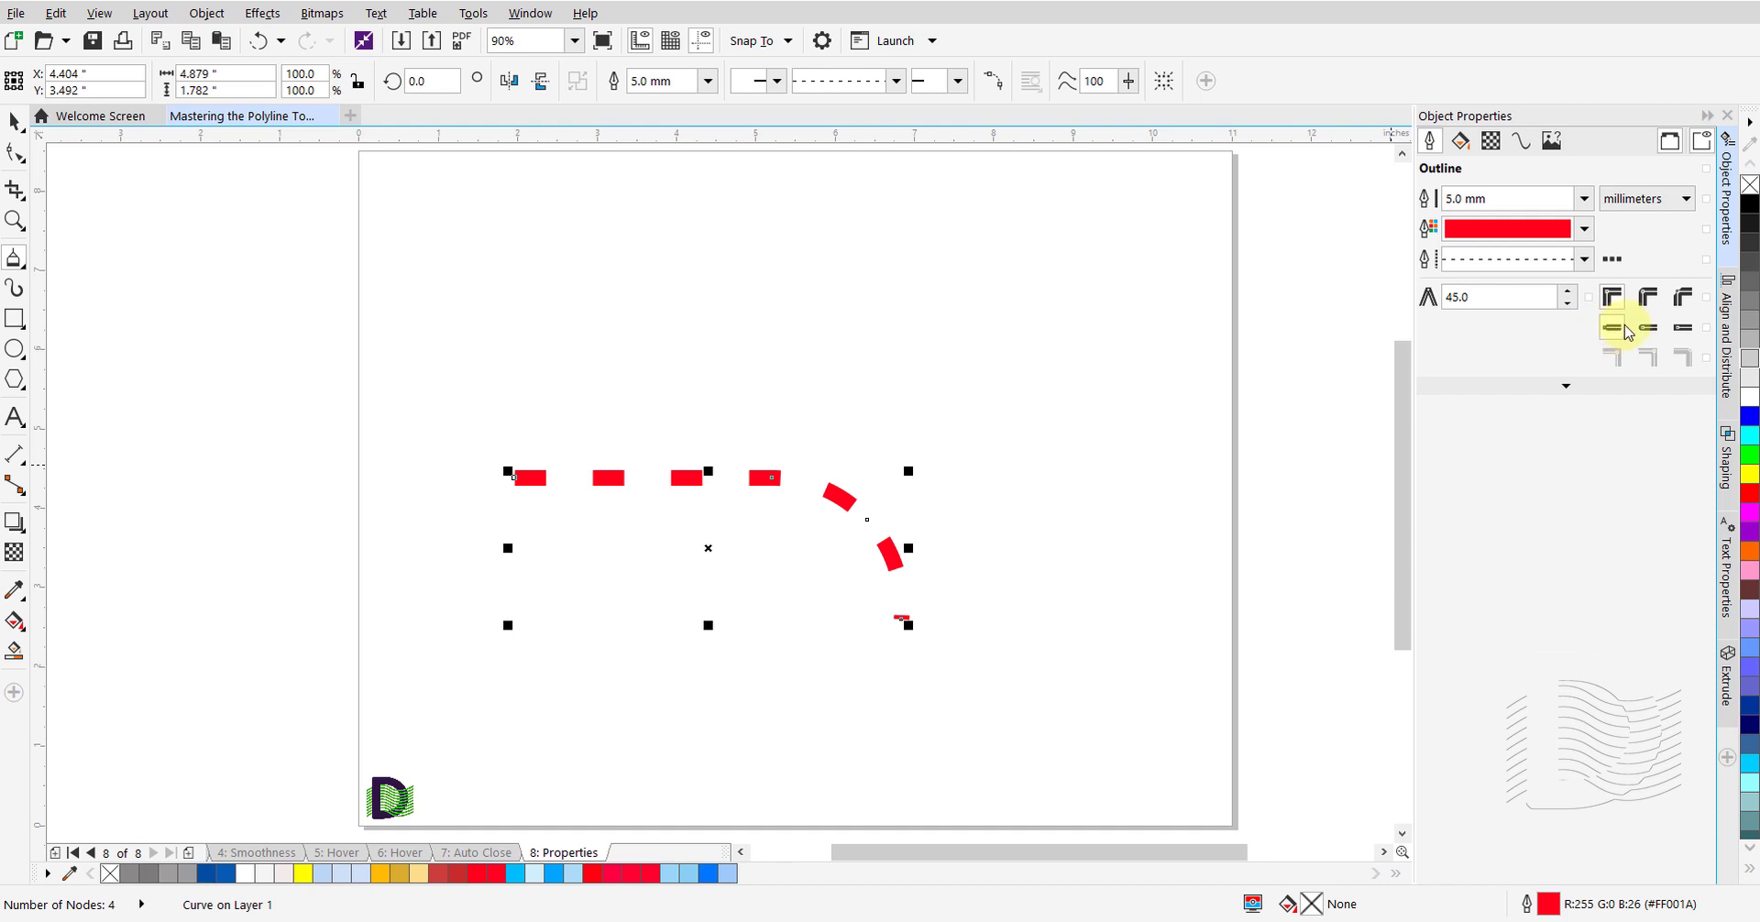
pyautogui.click(1683, 330)
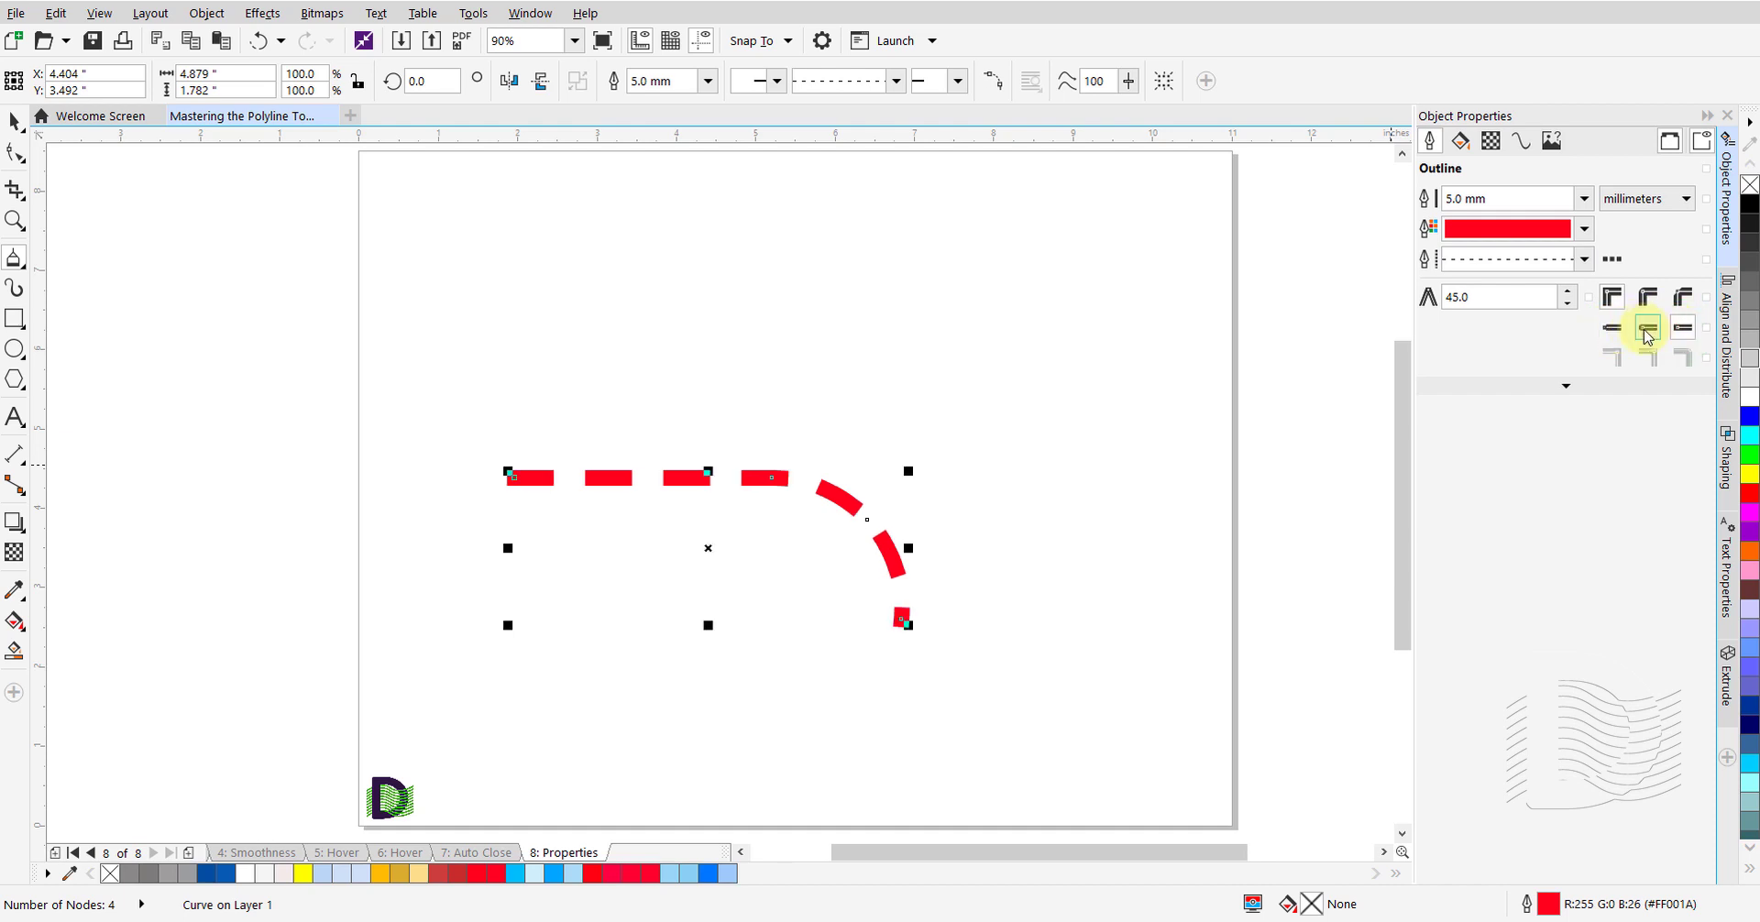
pyautogui.click(1648, 328)
# Add the double-chevron tail arrowhead to the start of the dashed polyline
pyautogui.click(778, 84)
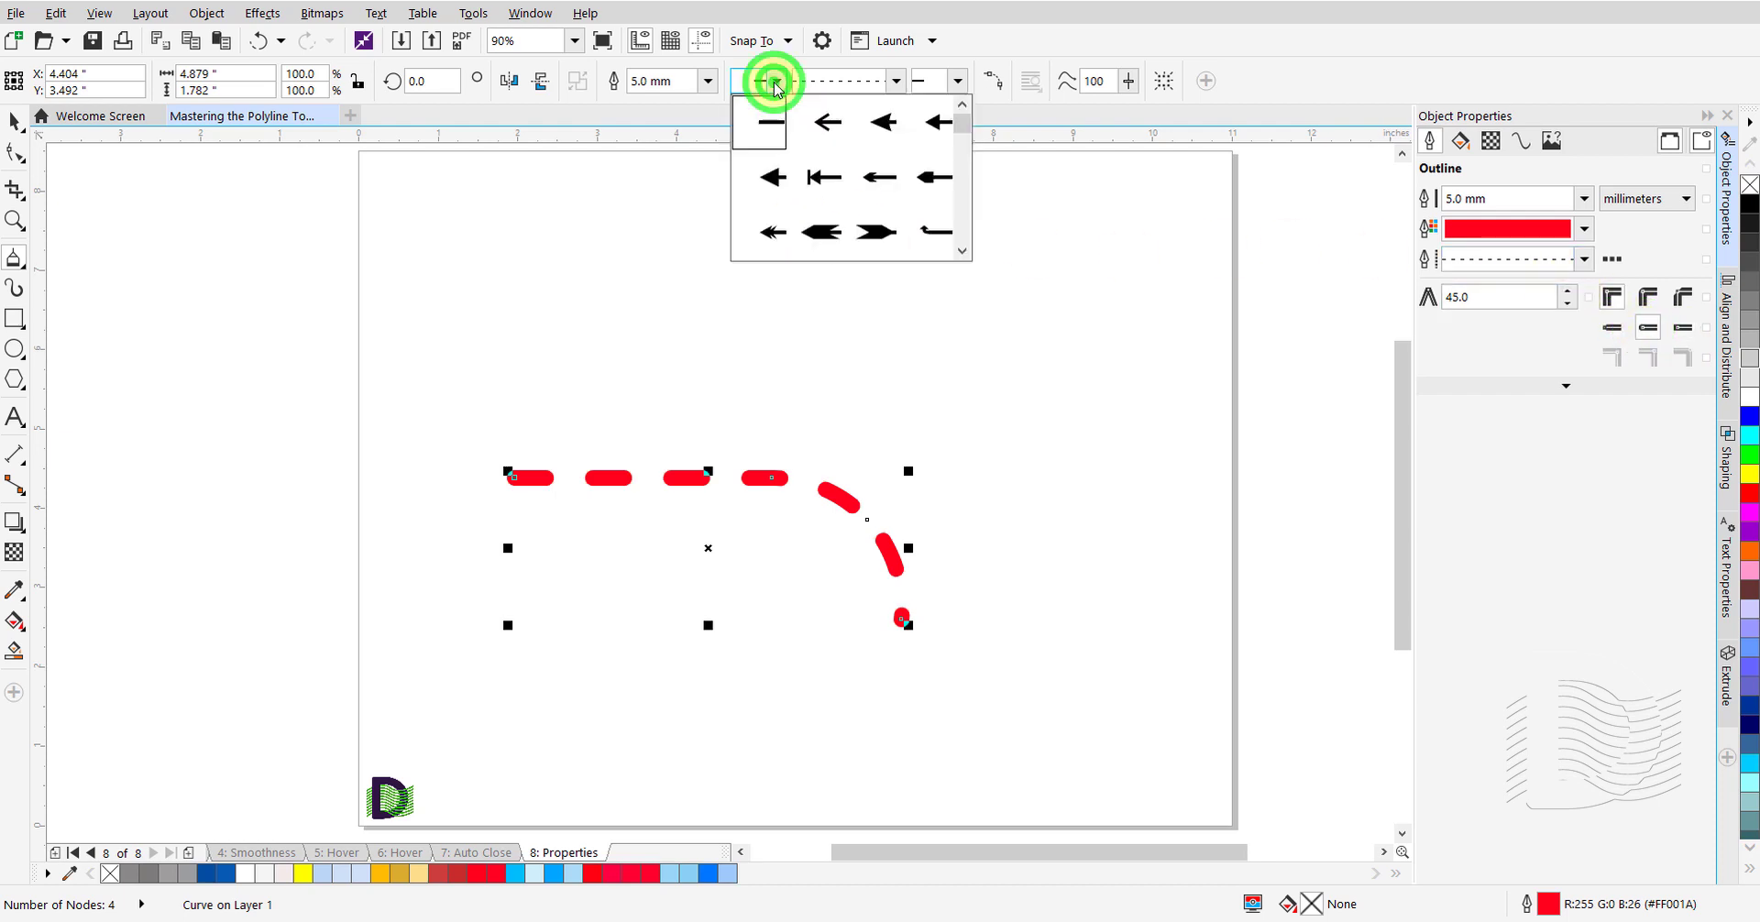
pyautogui.click(963, 233)
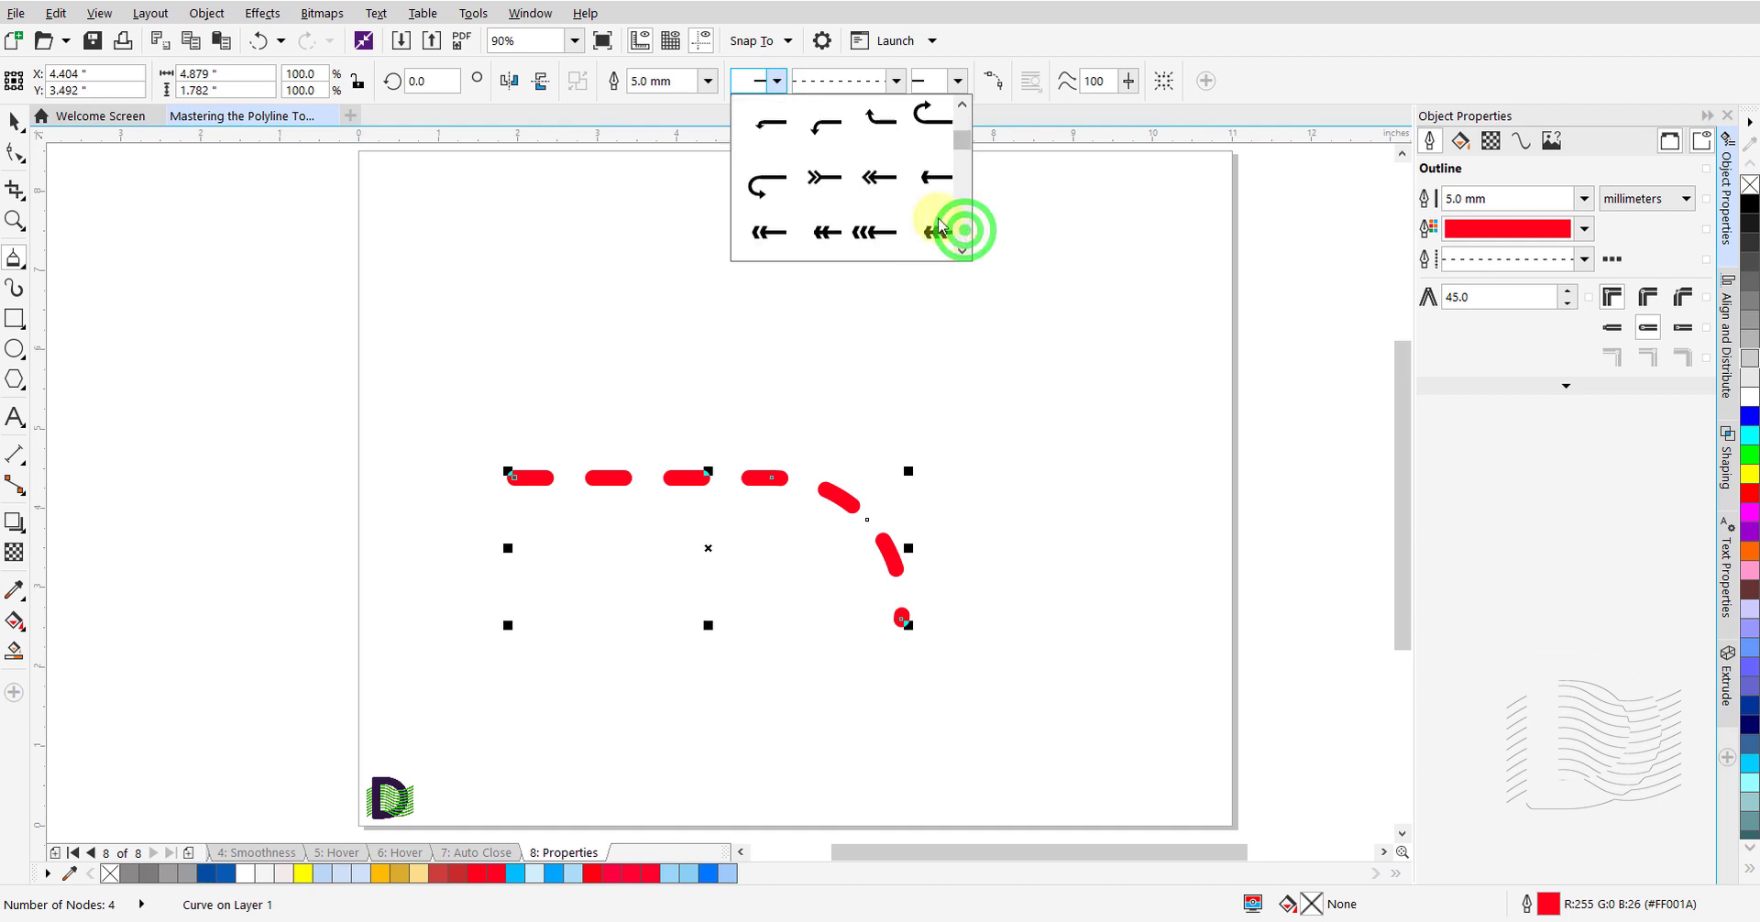
pyautogui.click(819, 180)
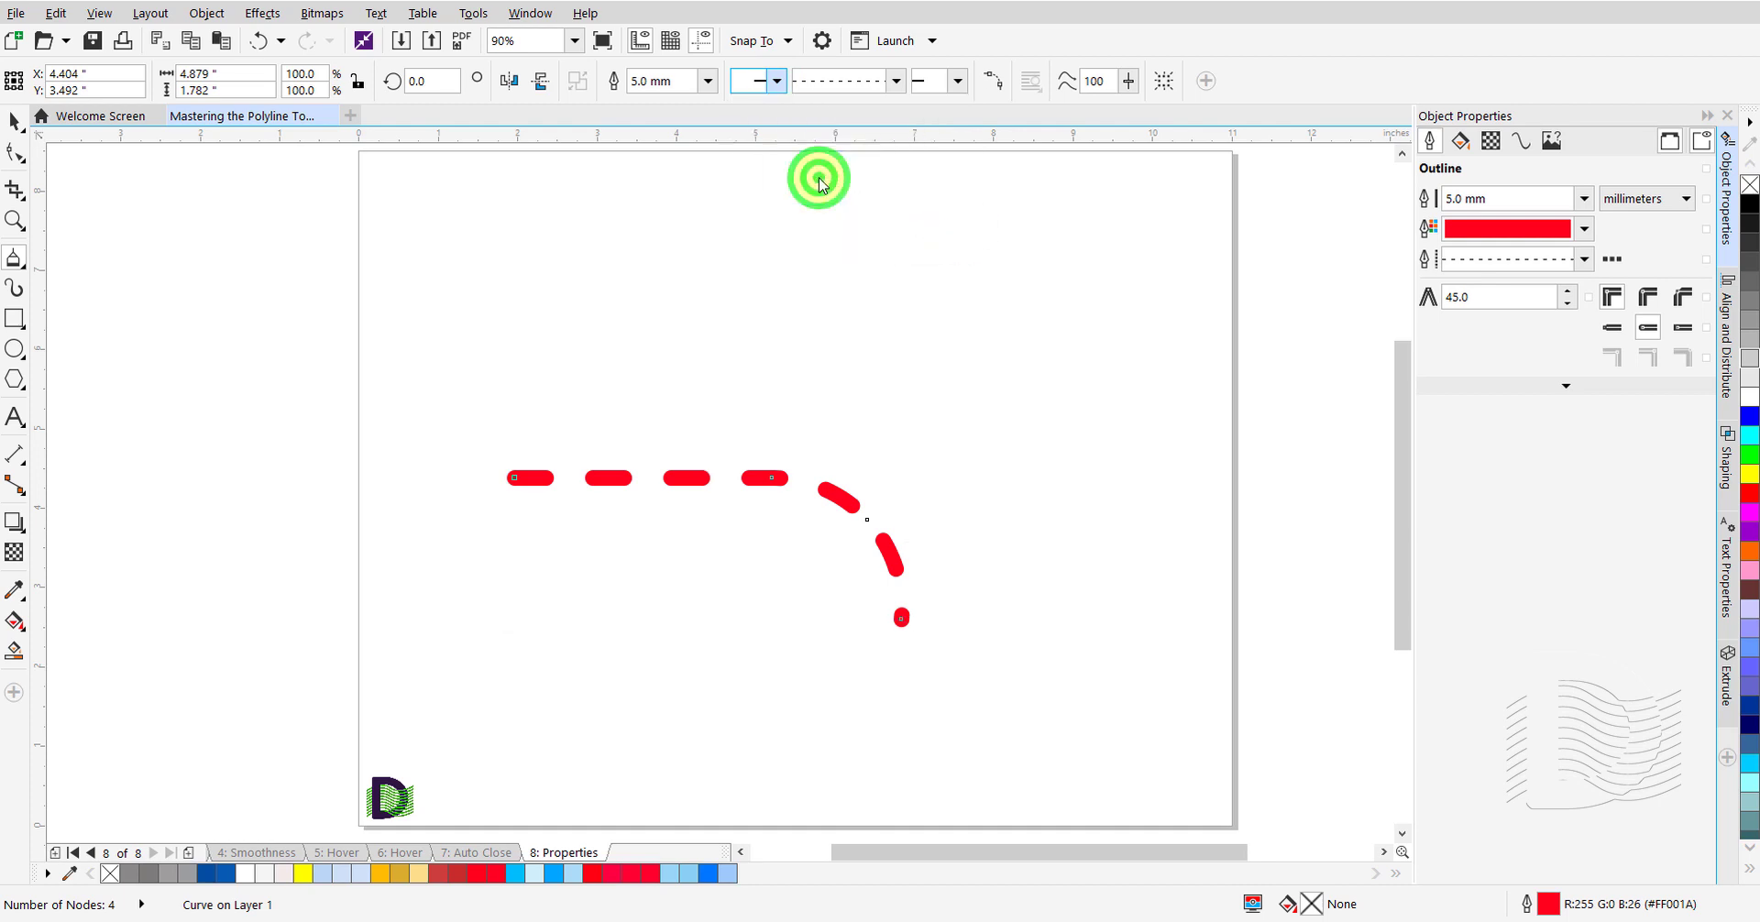
# Add the U-shaped hooked arrowhead to the end of the dashed polyline, and deselect the line with the Pick tool
pyautogui.click(958, 85)
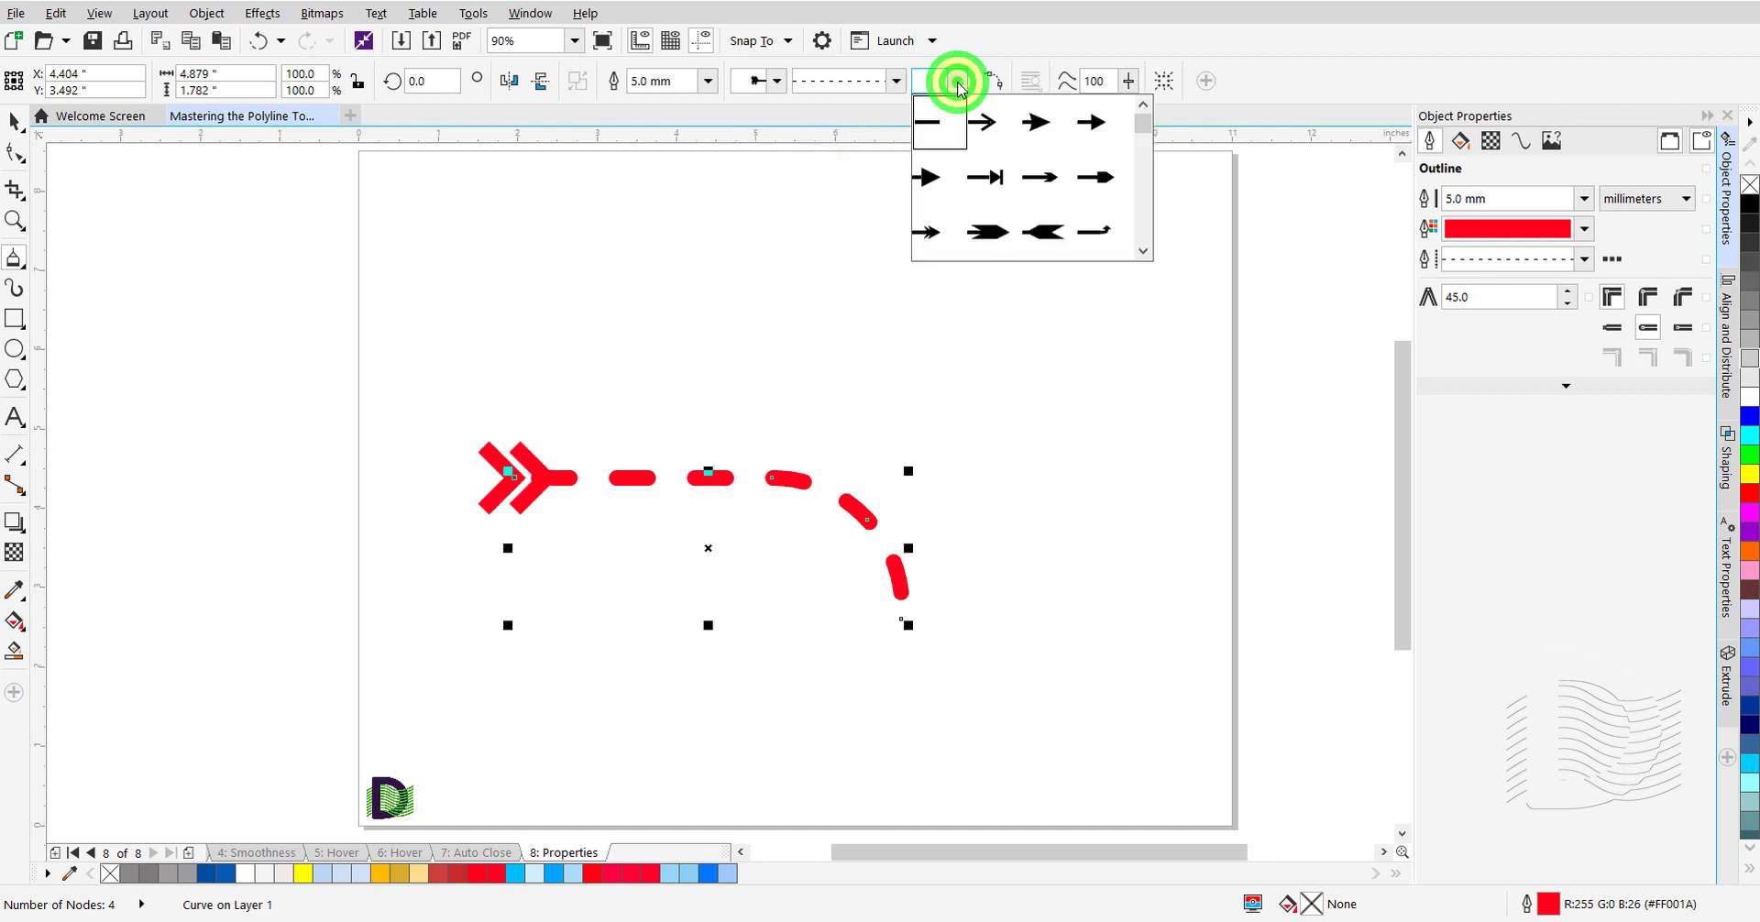
pyautogui.click(1145, 236)
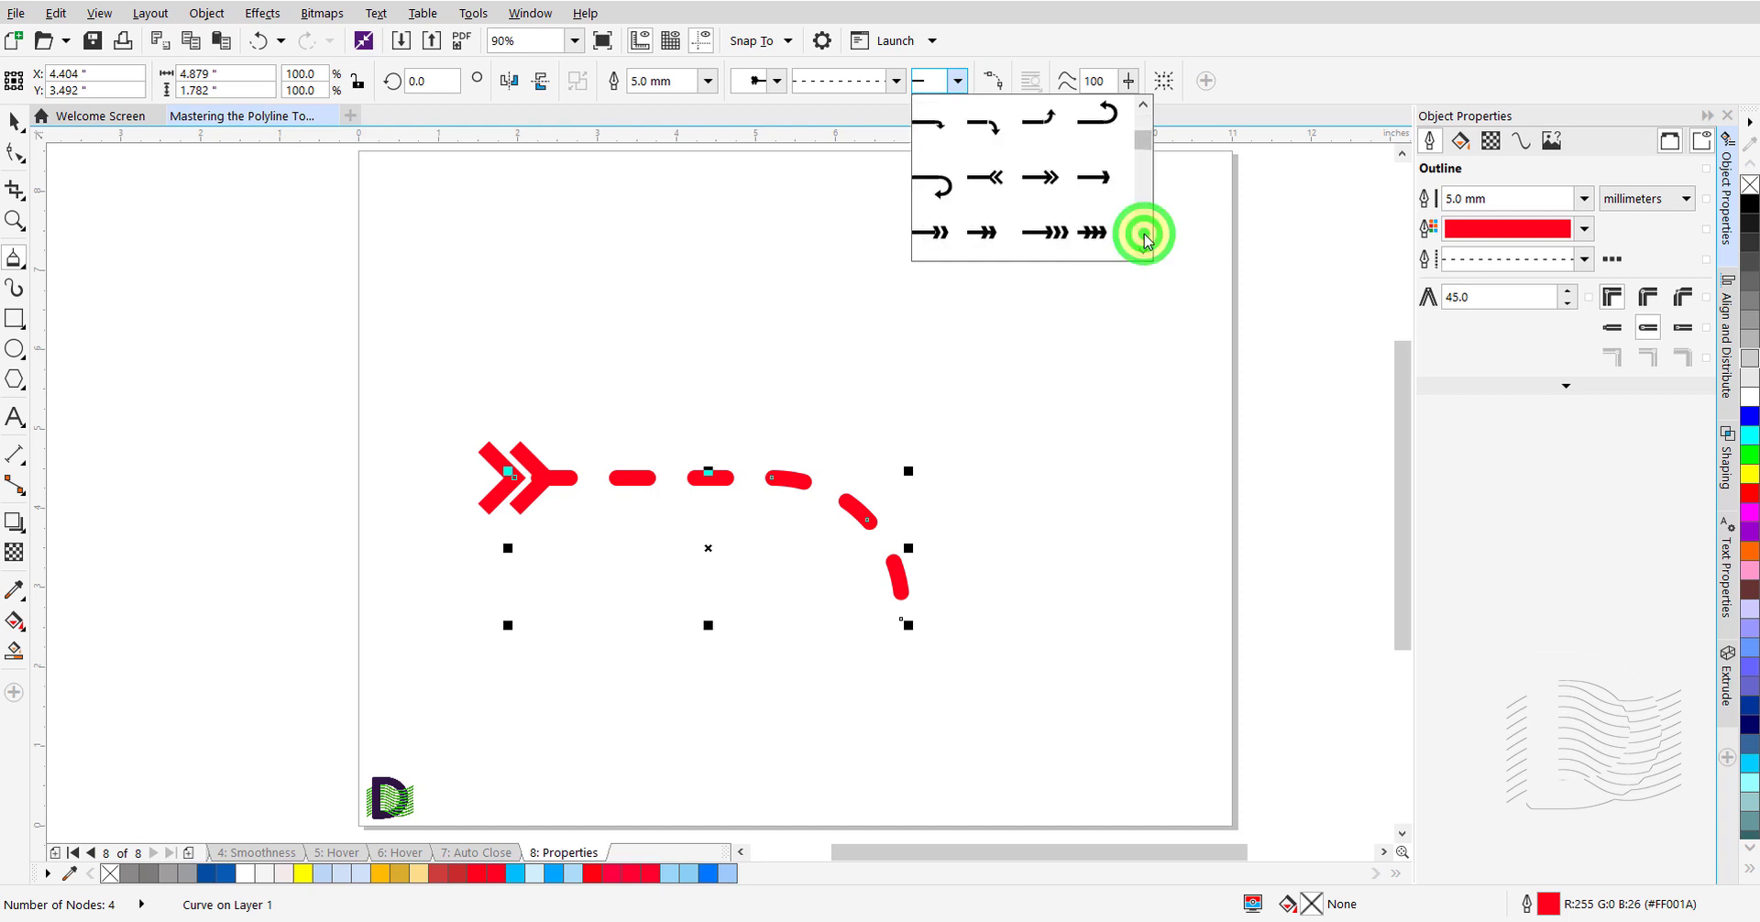
pyautogui.click(1099, 122)
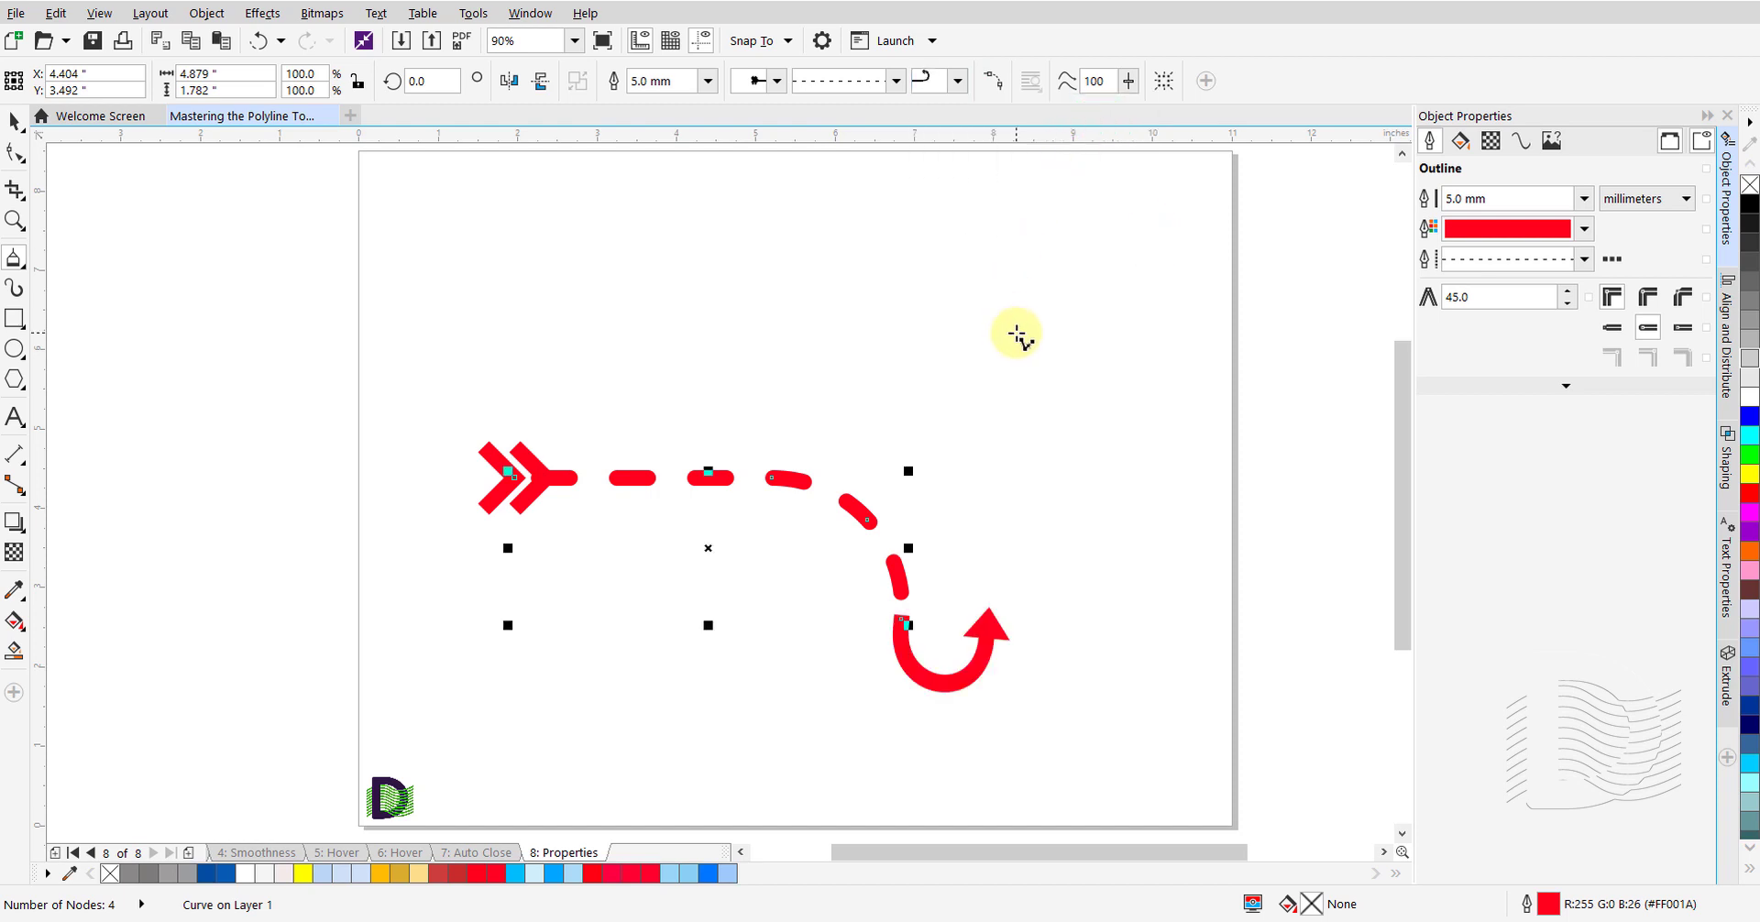
pyautogui.press('space')
pyautogui.click(1176, 444)
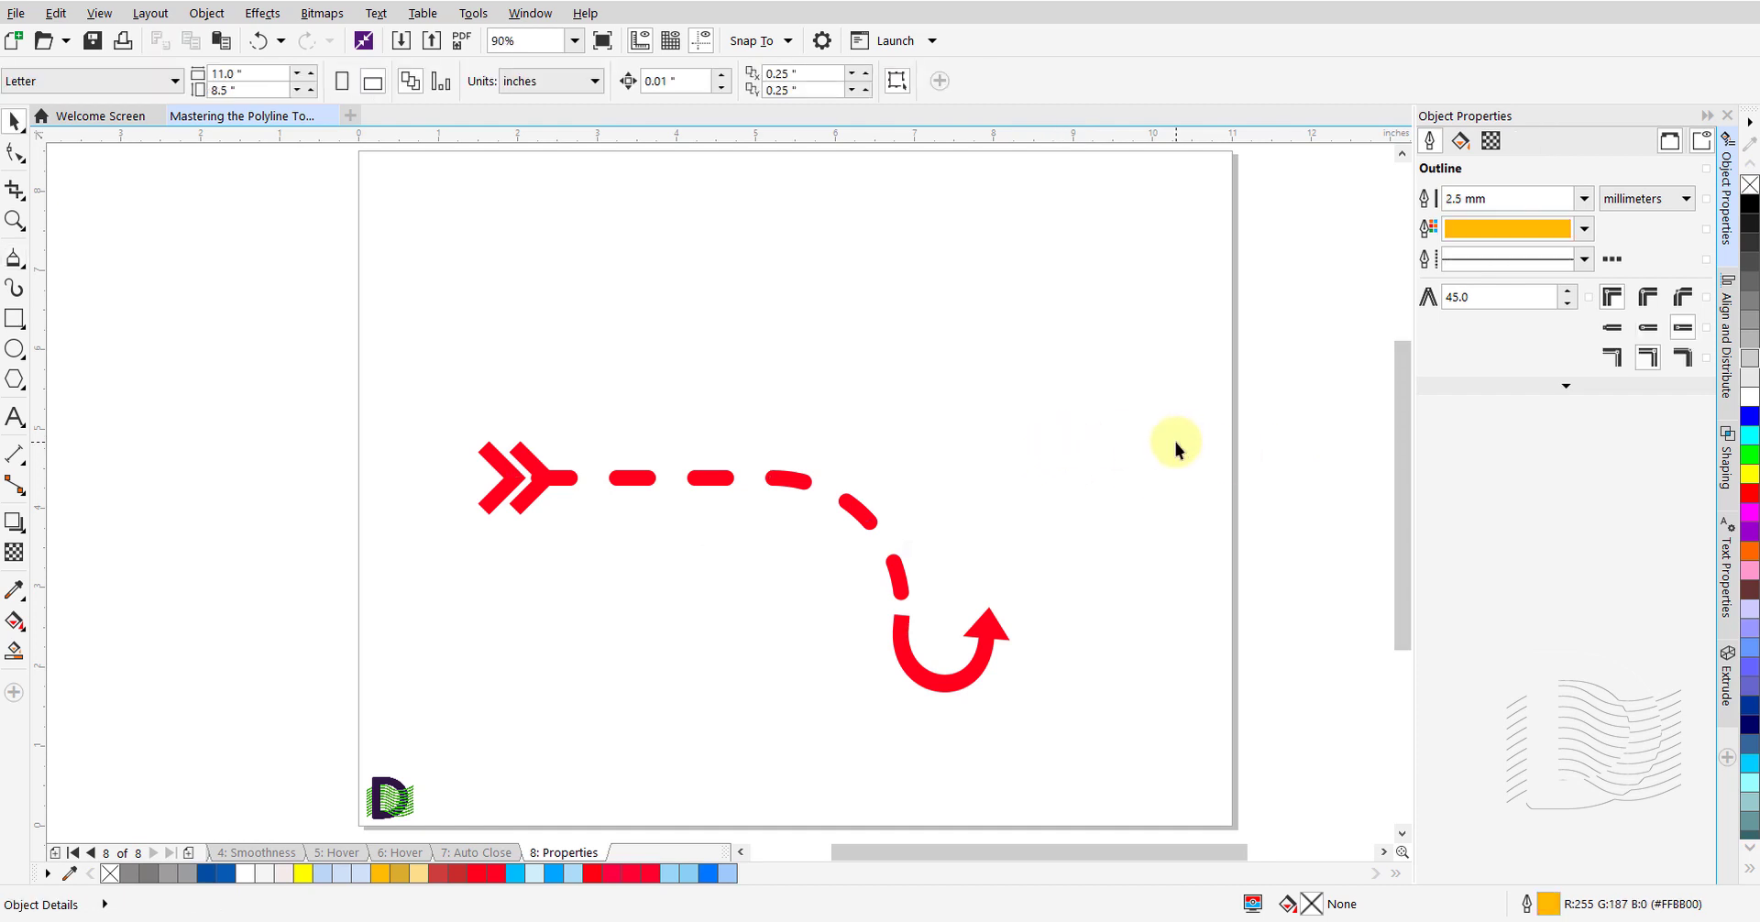